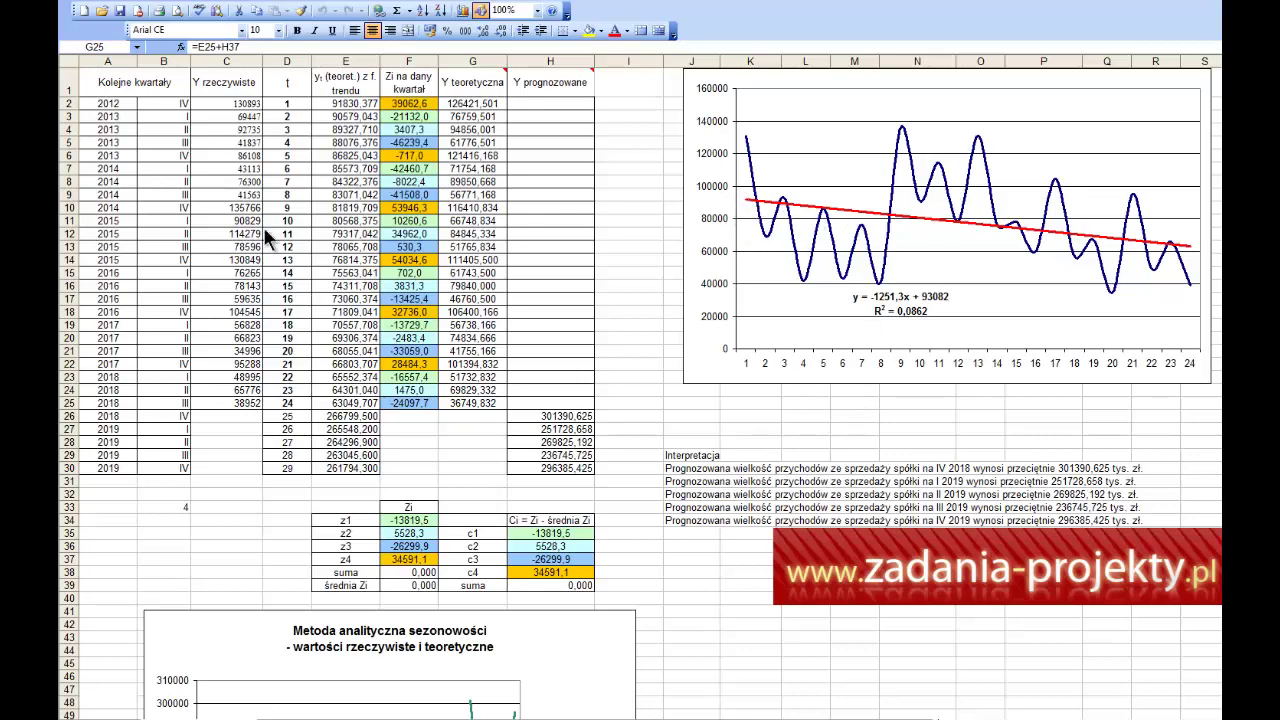
Step: Examine the quarter labels, actual Y values and time variable t in columns A to D, rows 2 to 25
key(Escape)
click(244, 103)
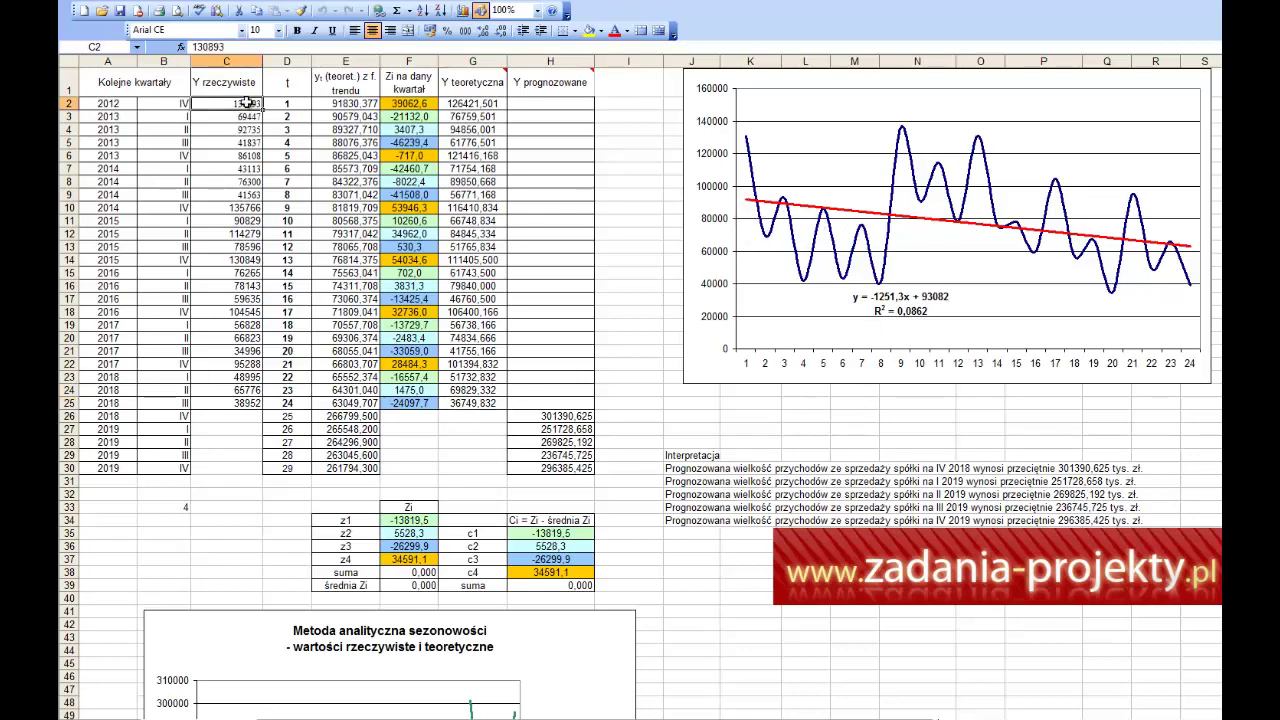
drag(244, 103, 94, 403)
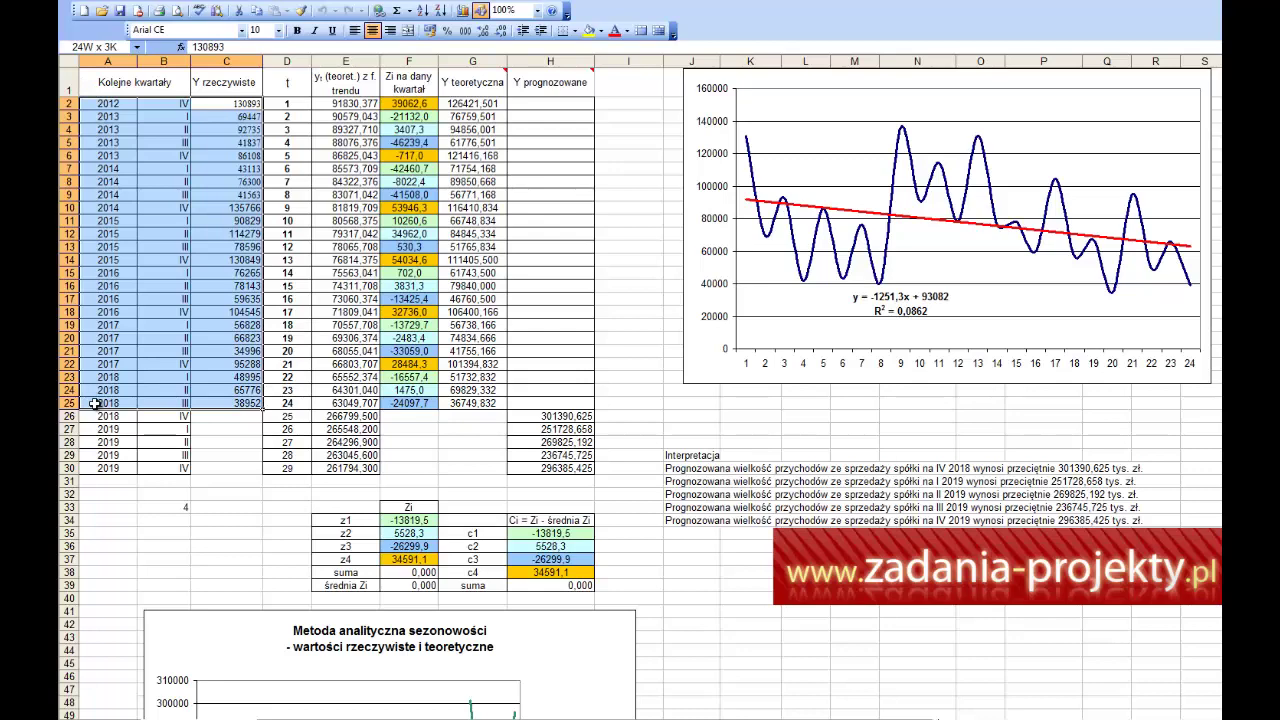
drag(94, 403, 94, 403)
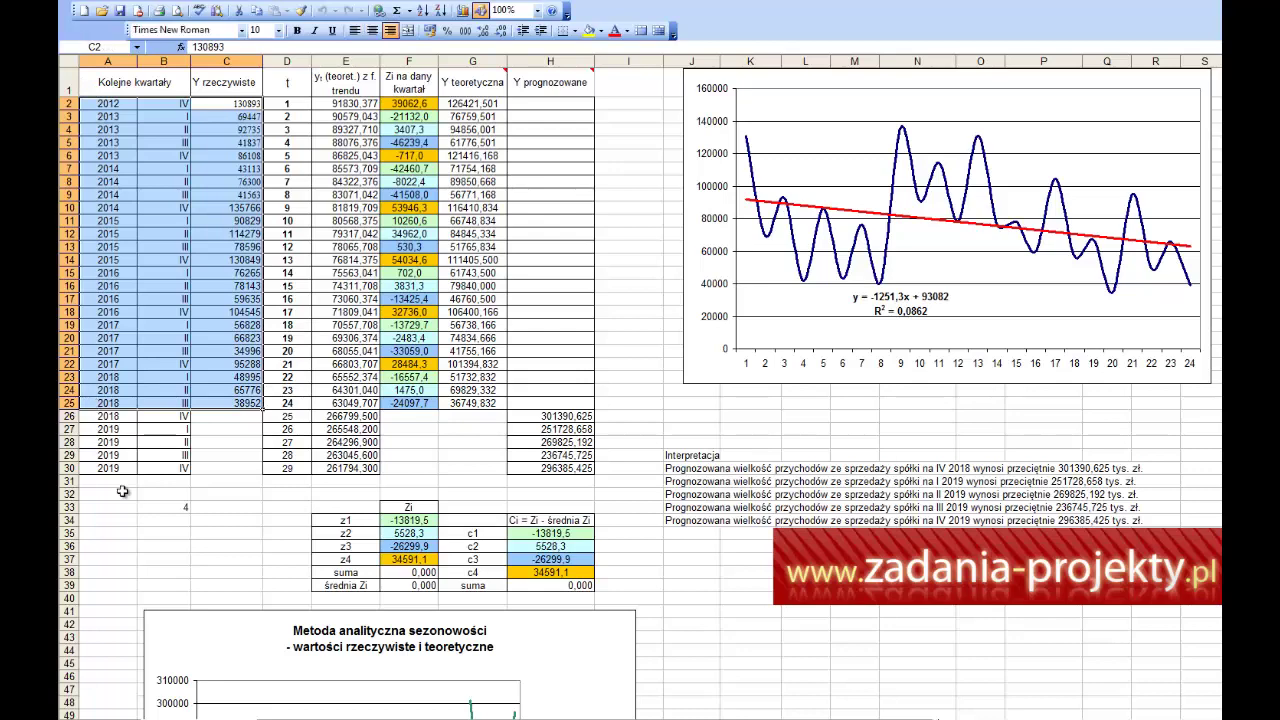
click(171, 142)
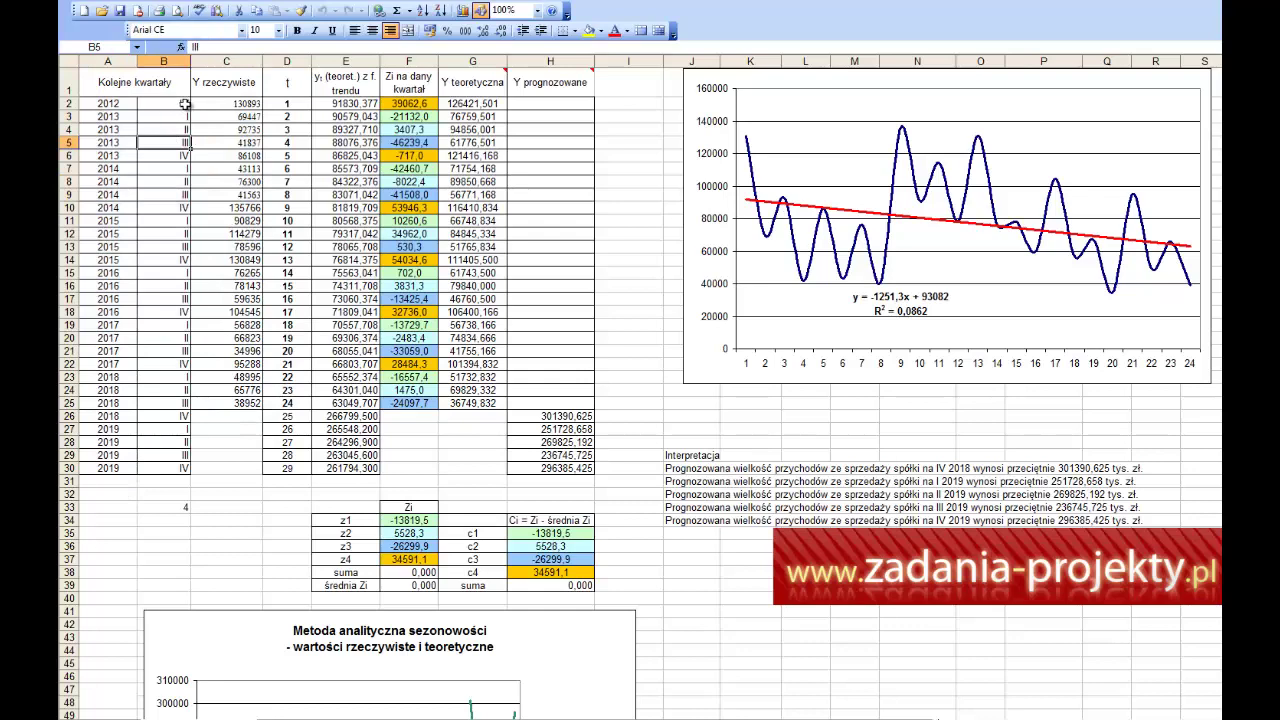
drag(216, 104, 183, 106)
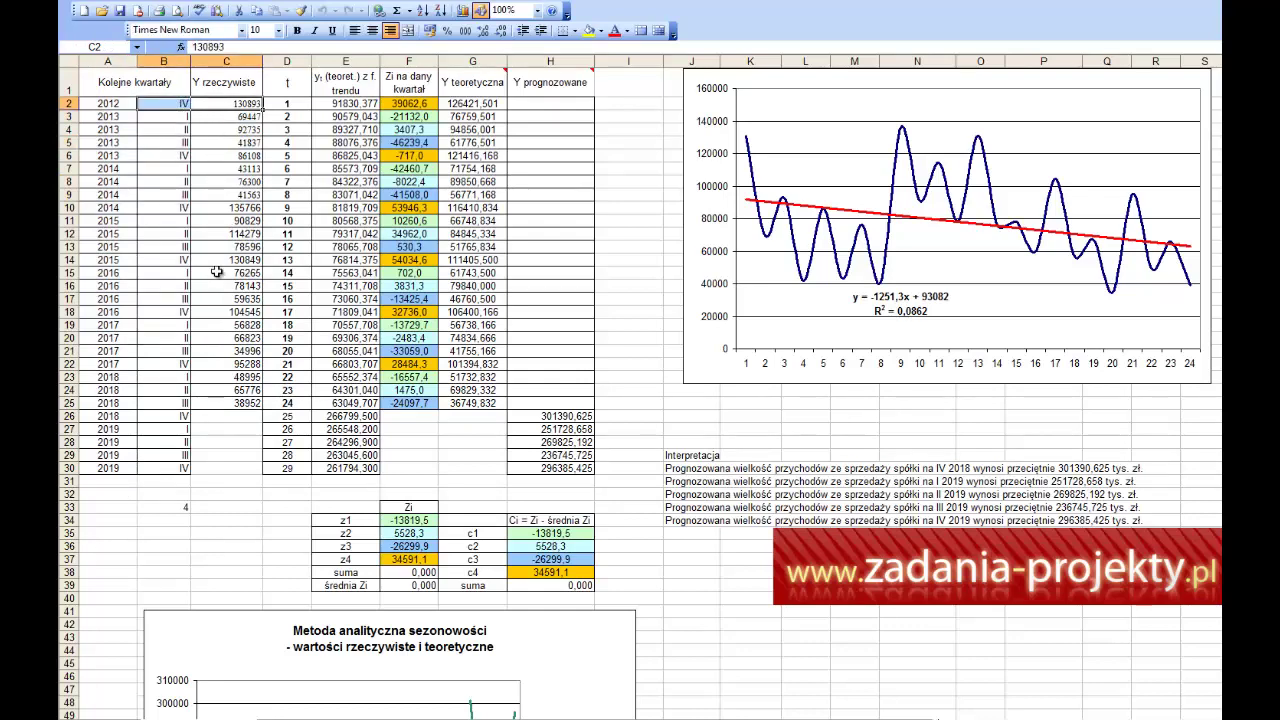
drag(181, 405, 297, 109)
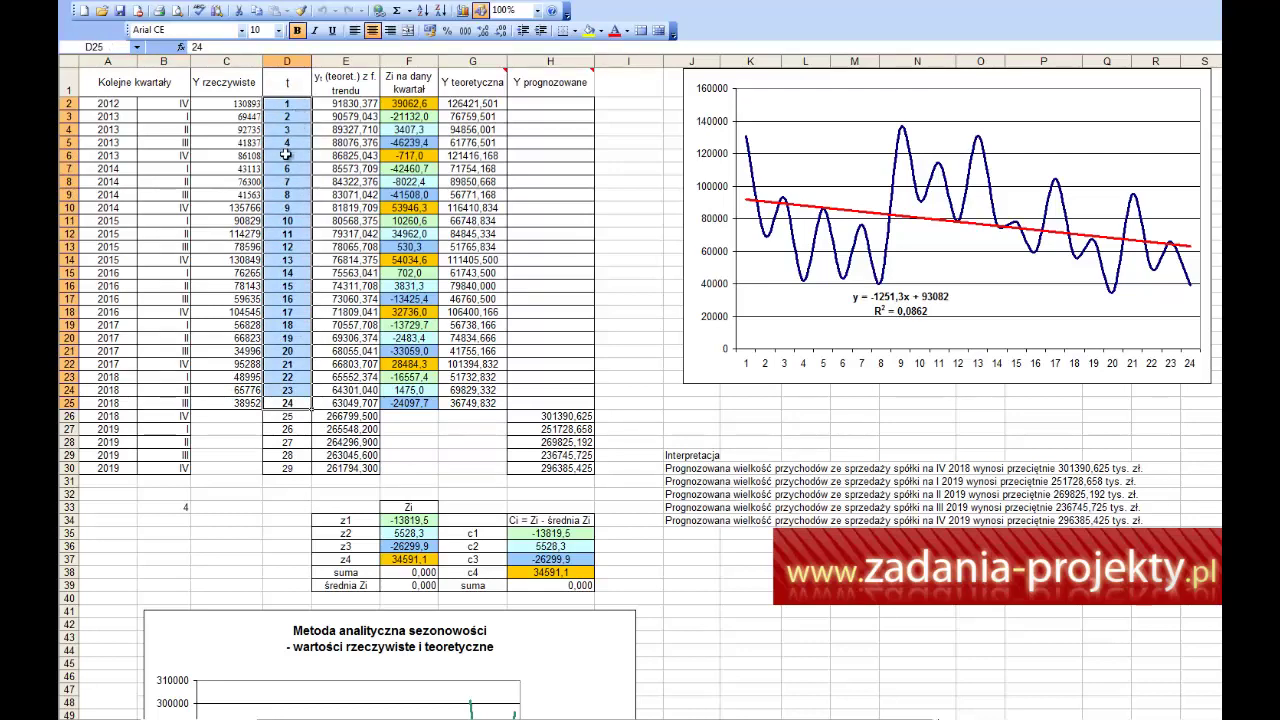
drag(287, 104, 272, 389)
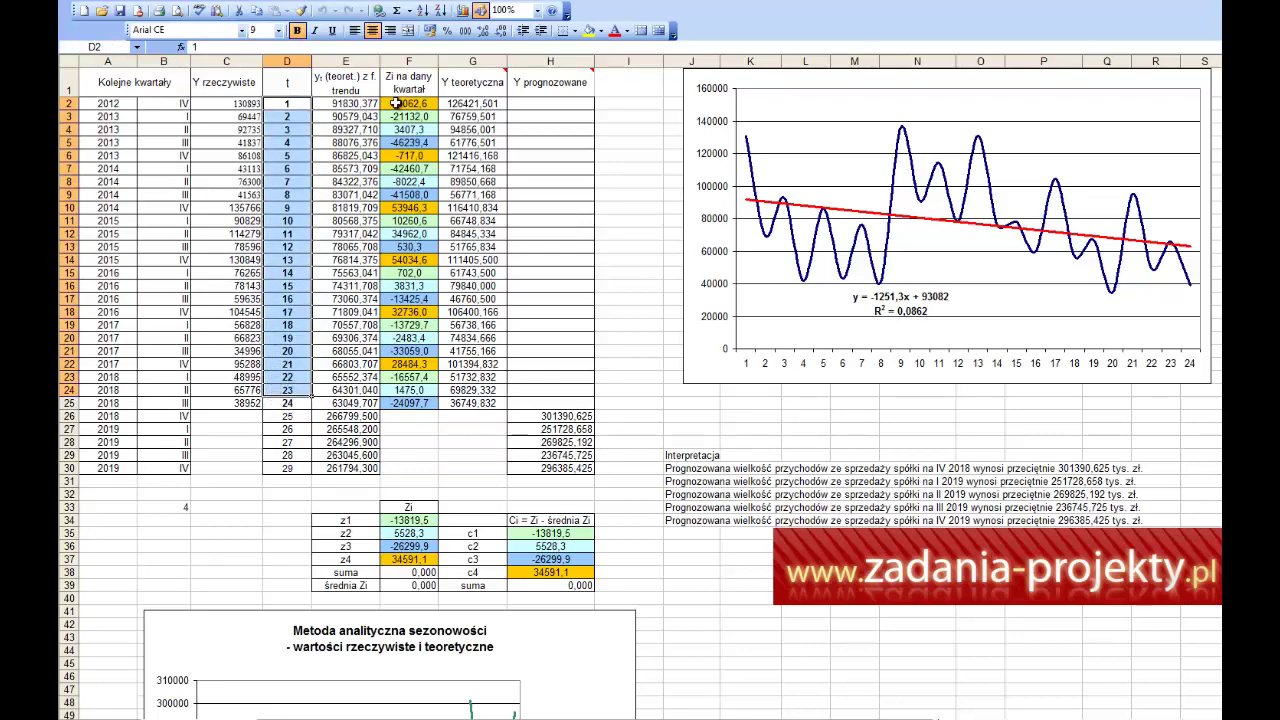
Step: Copy the colour formatting of the Zi values in F2:F25 onto the quarter labels in B2:B25
drag(397, 104, 393, 402)
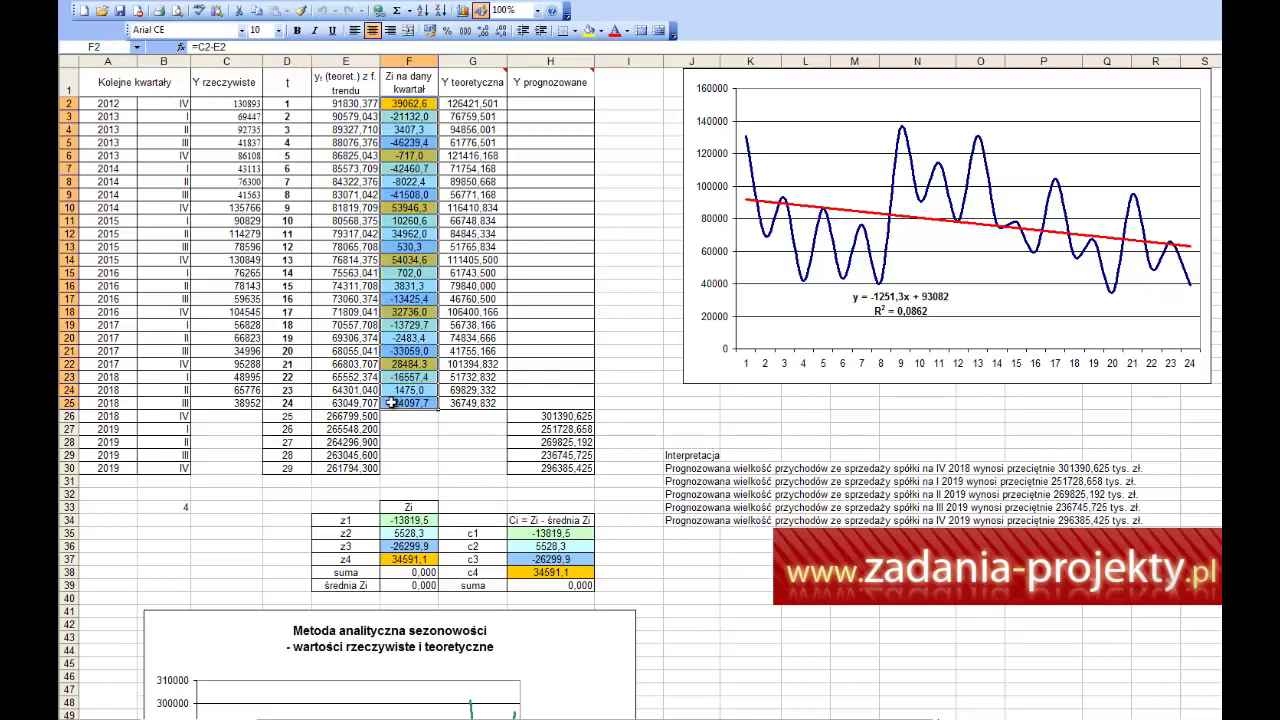
click(301, 10)
click(148, 104)
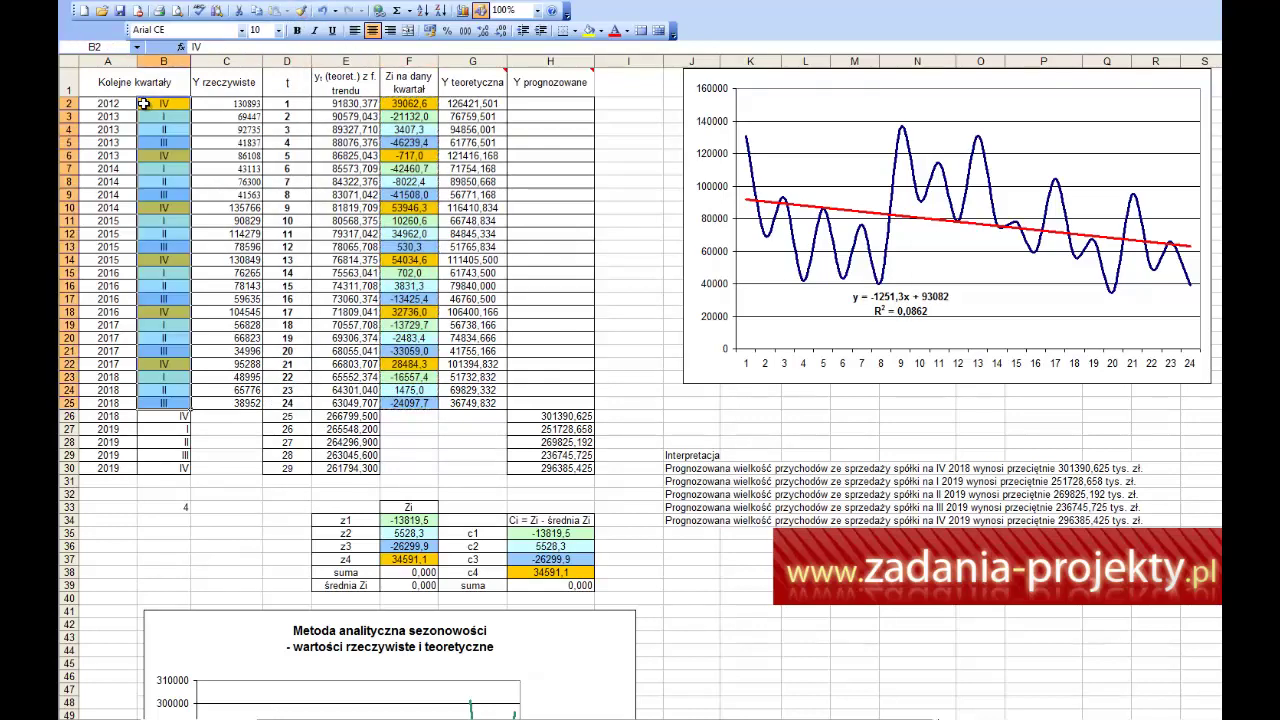
click(300, 260)
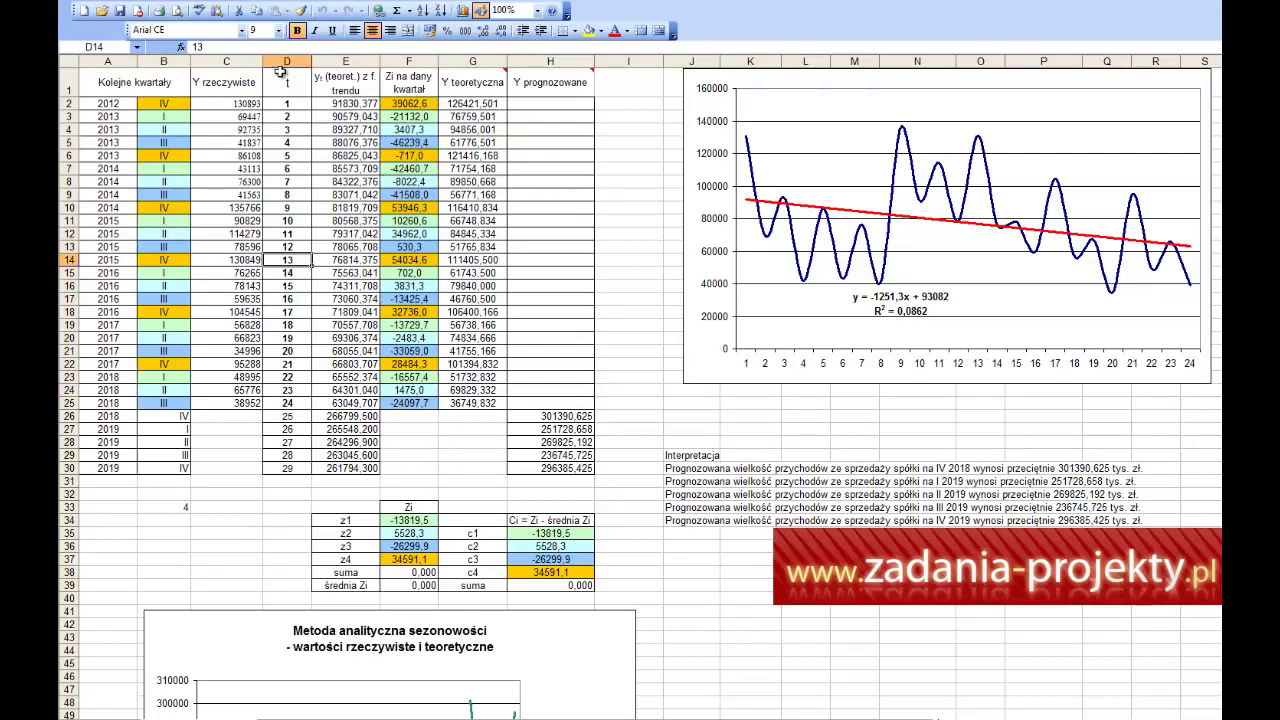
Step: Inspect the REGLINW array formula in E2:E25, then clear the theoretical trend values from that range
drag(335, 104, 323, 397)
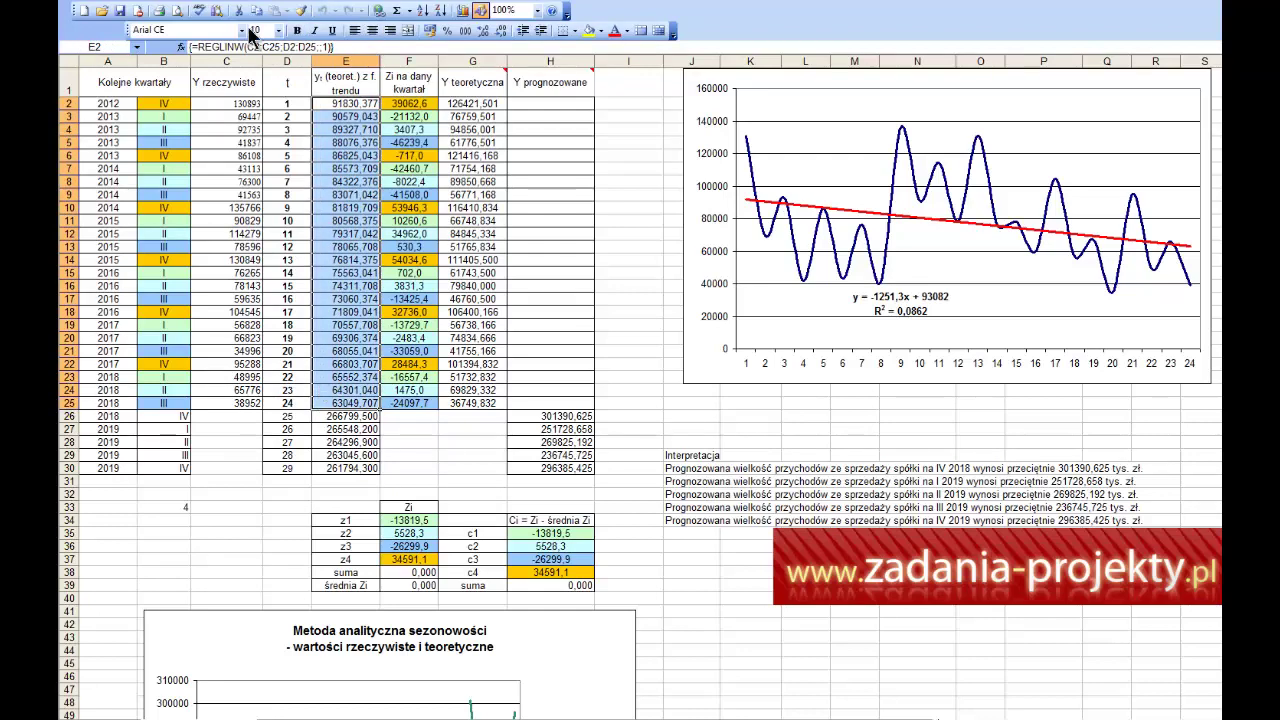
click(226, 47)
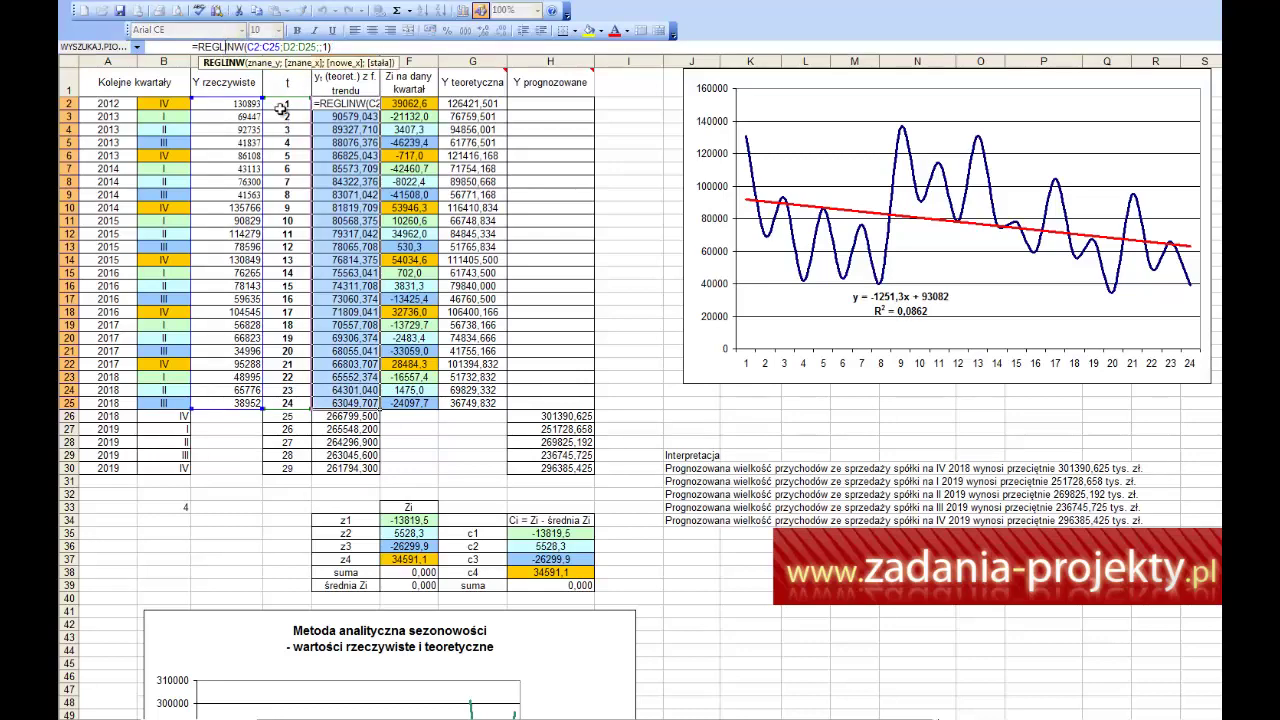
key(ctrl+shift+Return)
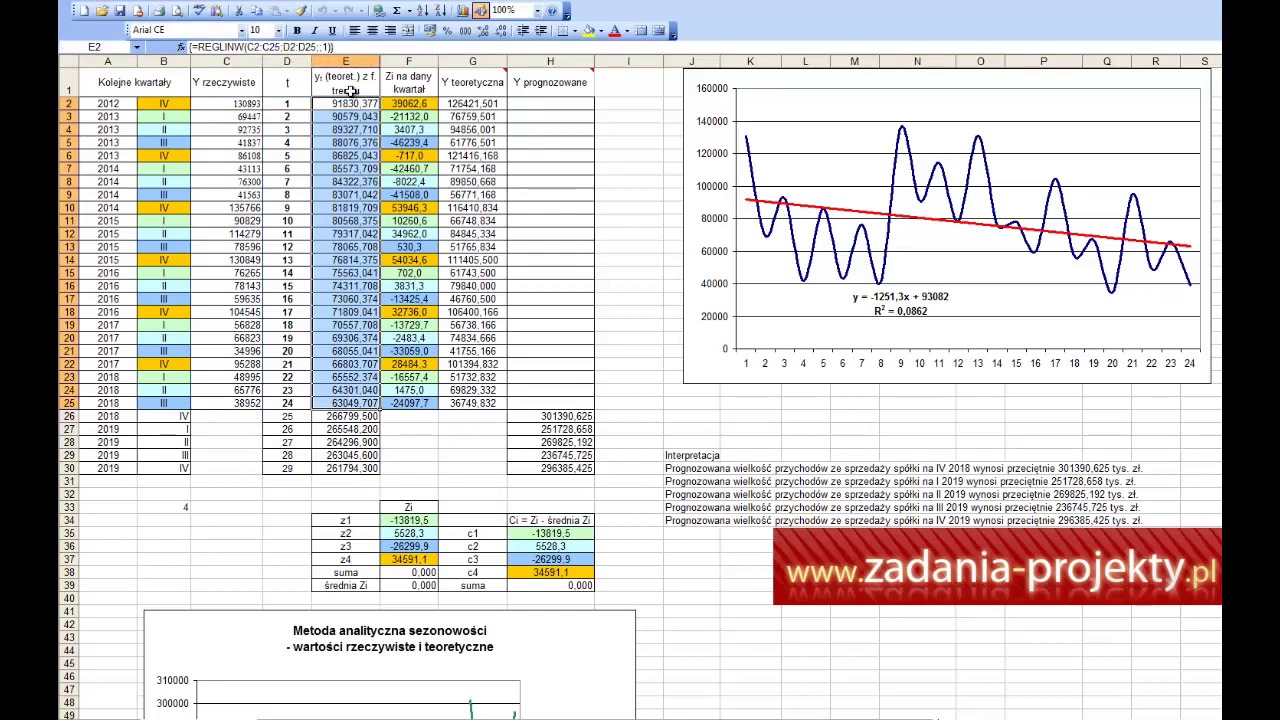
key(Delete)
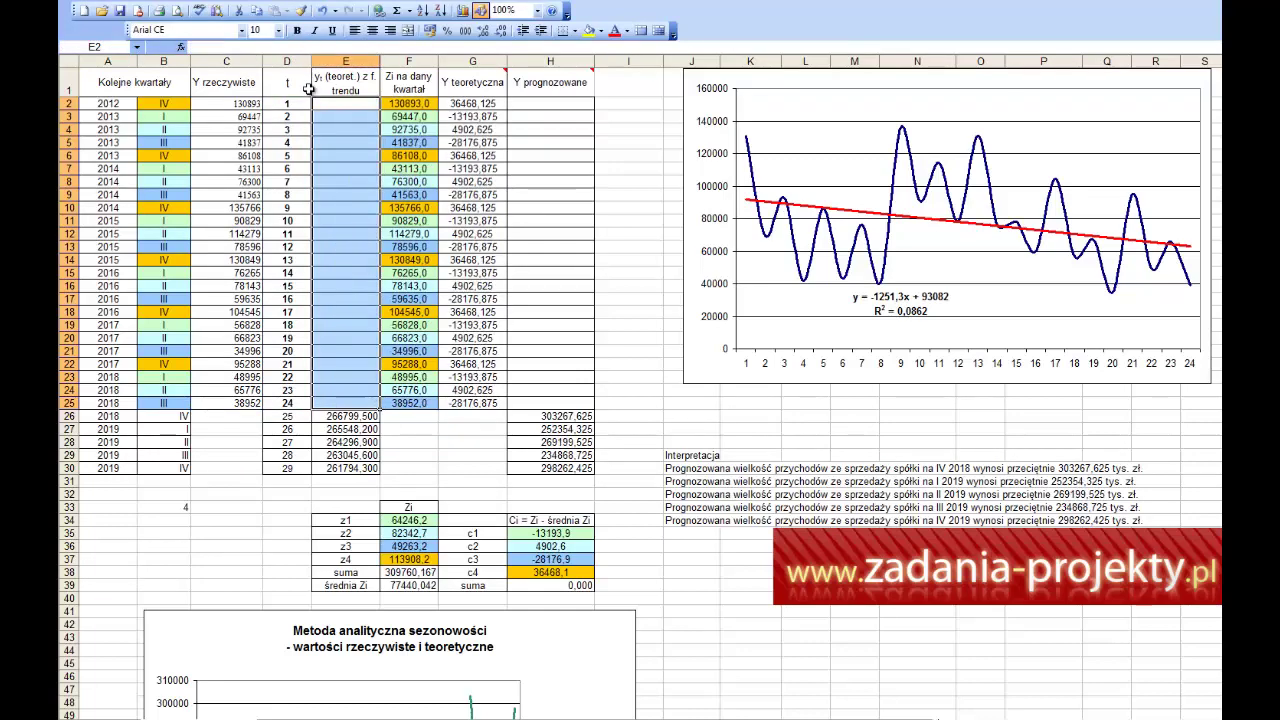
click(324, 104)
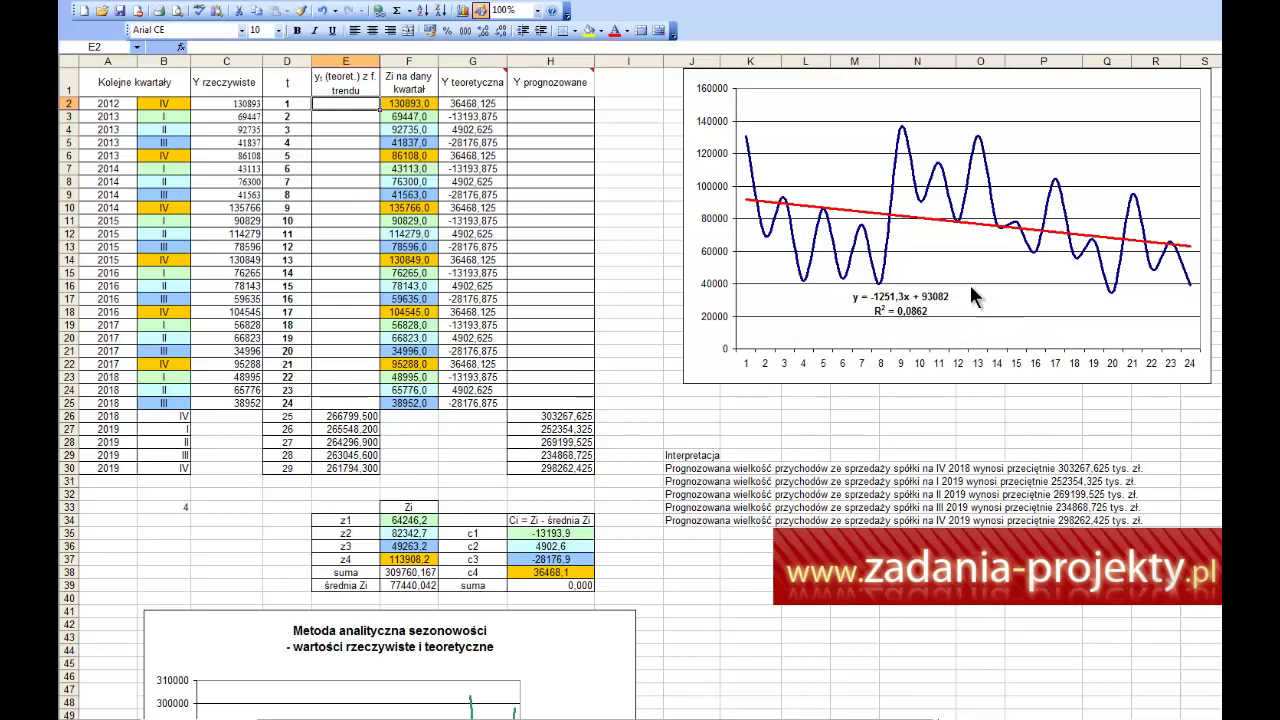
Step: Review the trendline type and the equation and R-squared options for the chart's actual sales series
click(880, 288)
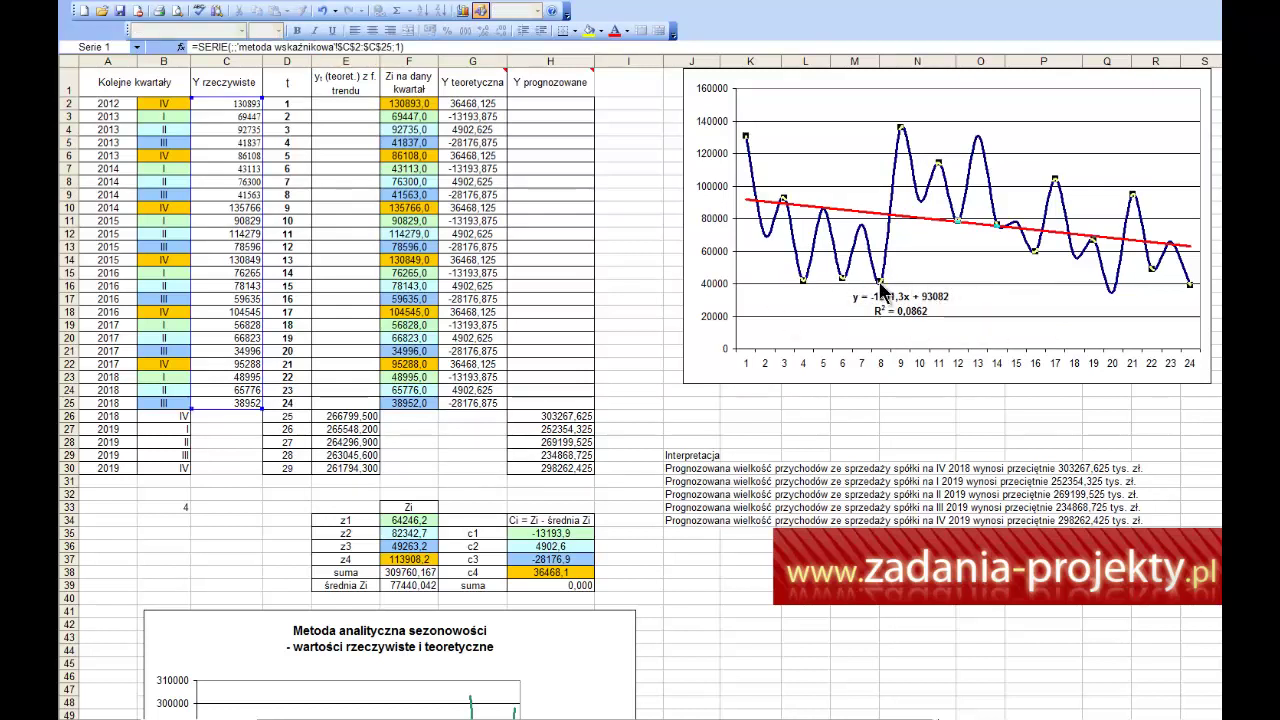
right_click(882, 288)
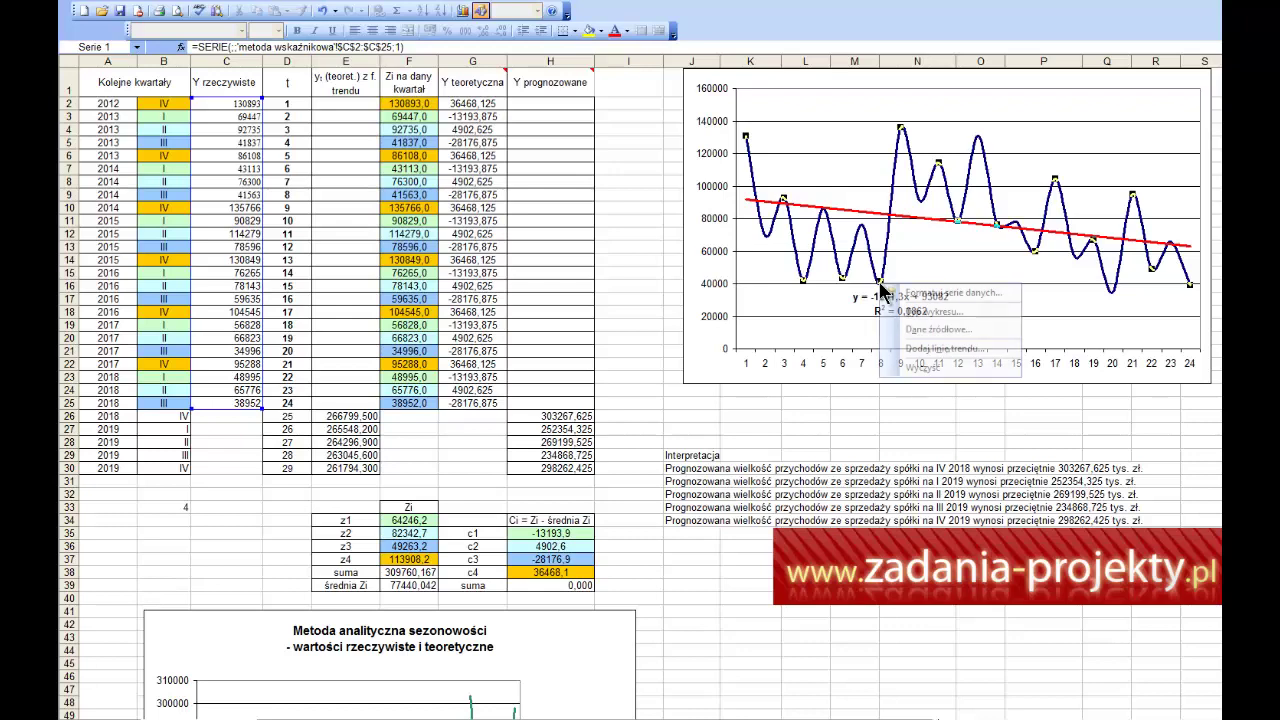
click(906, 346)
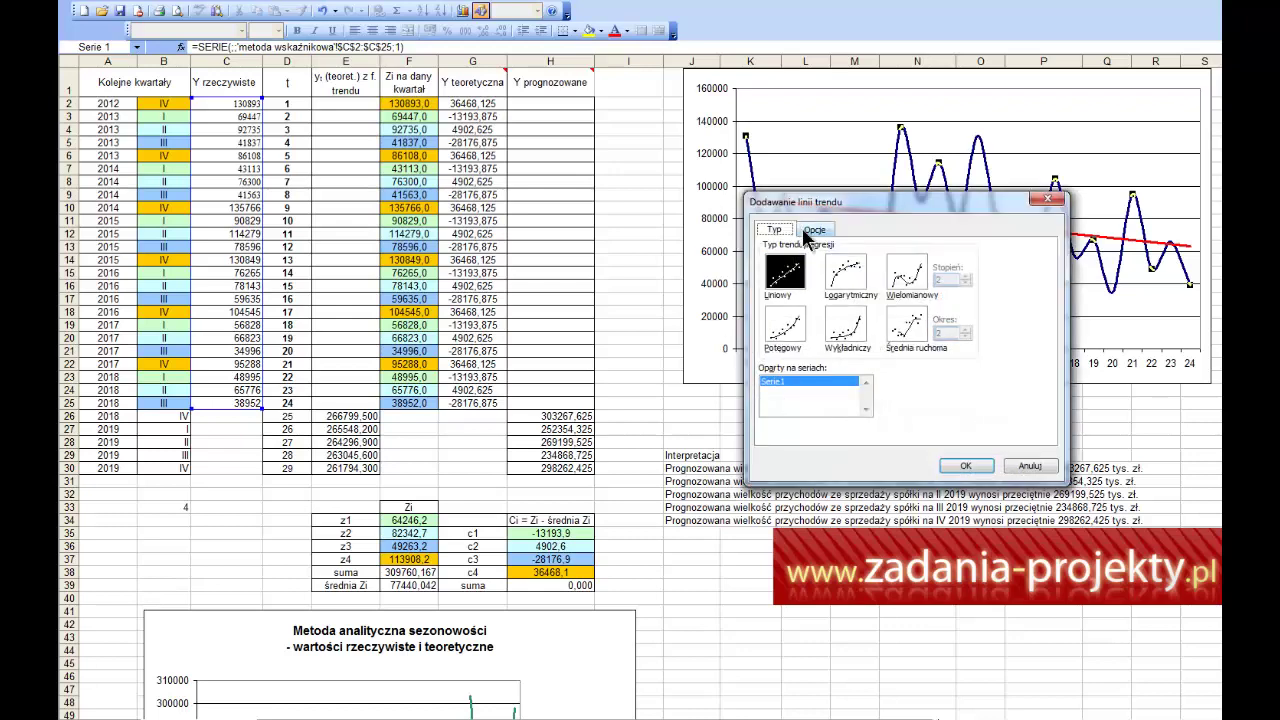
click(805, 231)
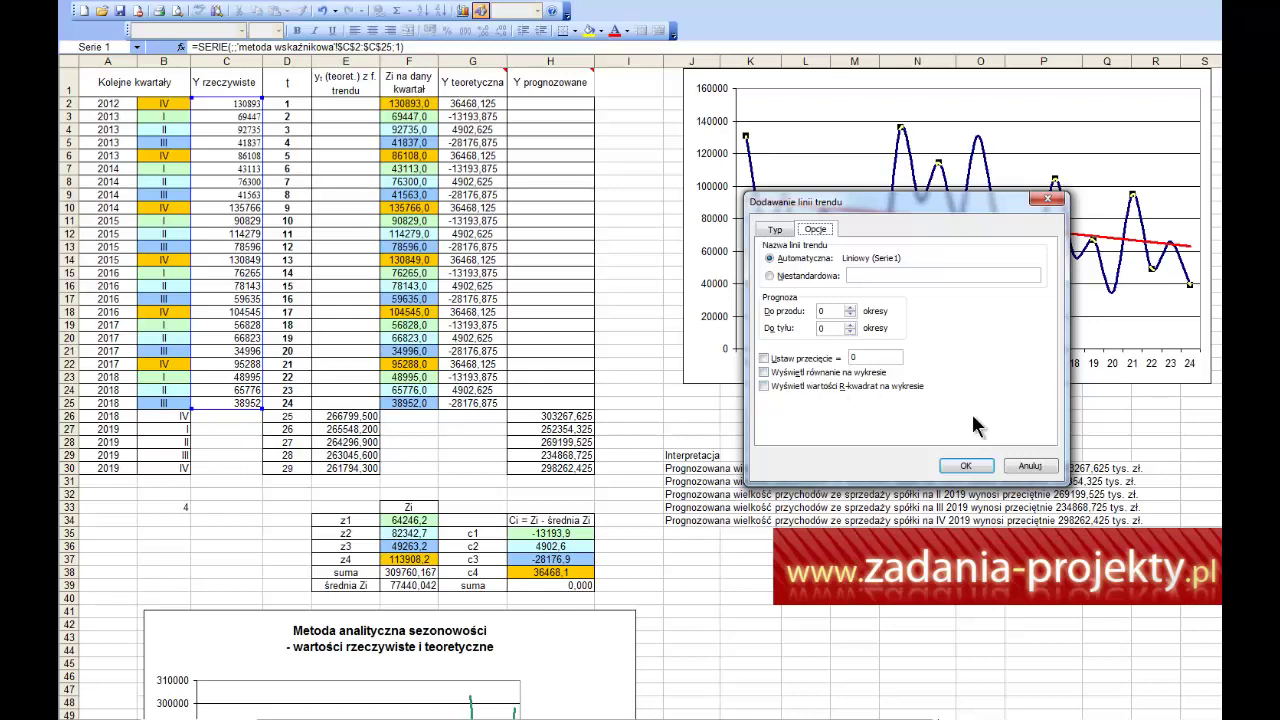
click(966, 465)
Step: Enter the trend formula =1251,3*D2+93082 in cell E2
click(350, 104)
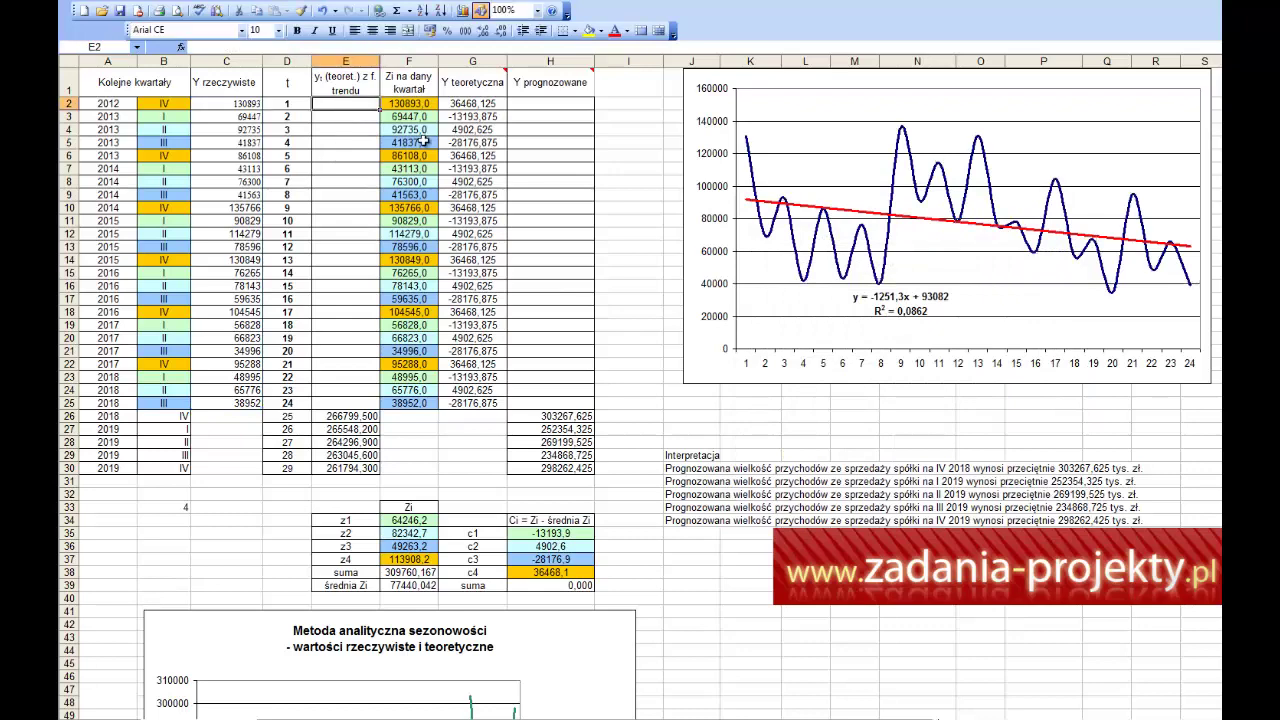
text(=)
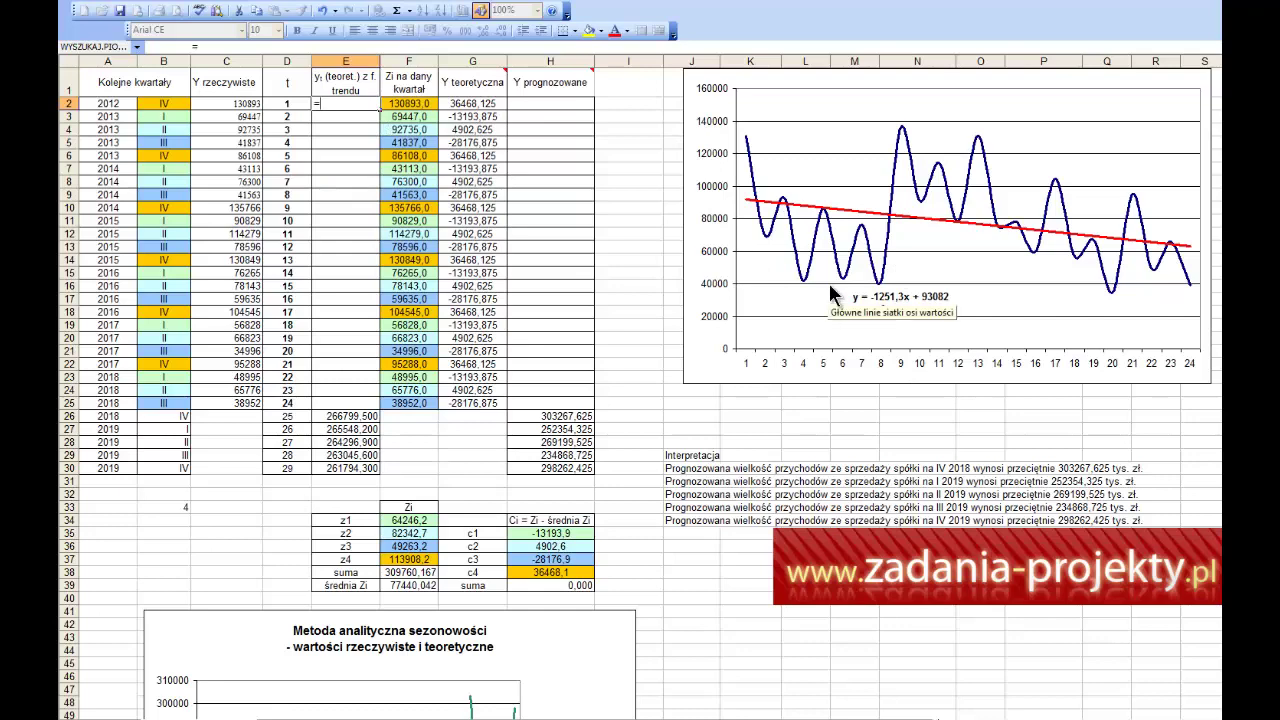
text(1251)
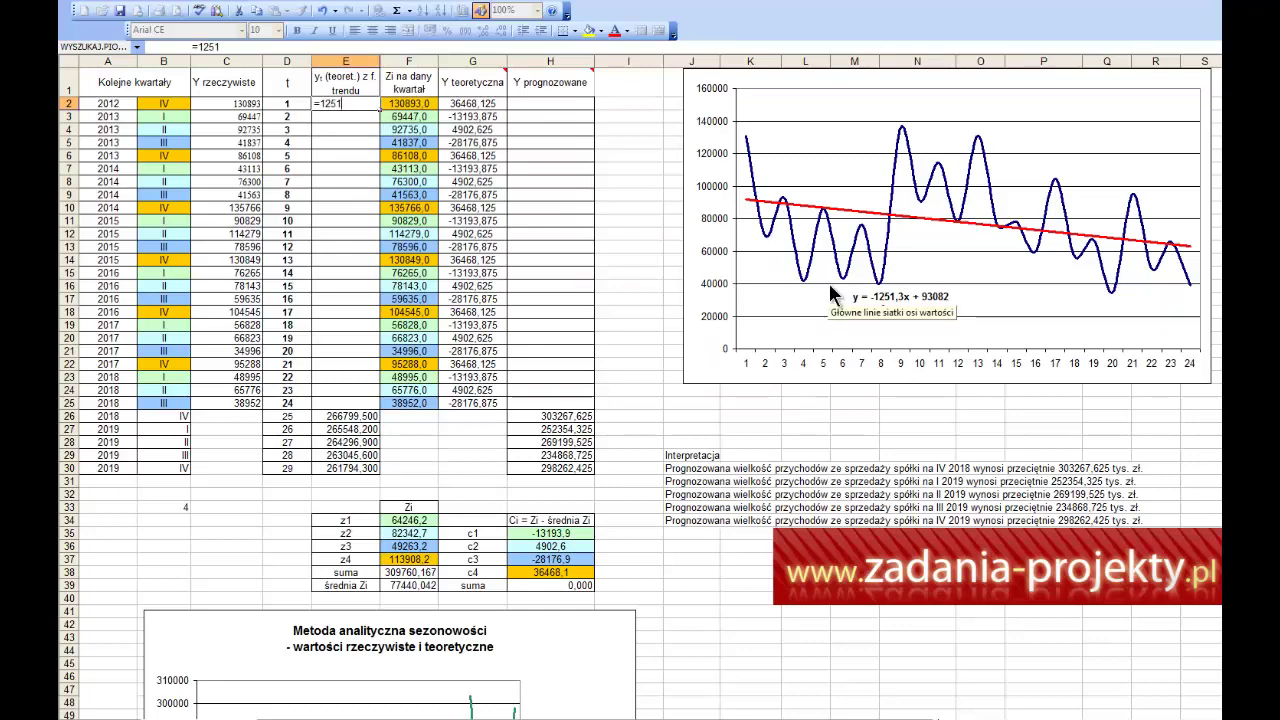
text(,3*)
click(300, 104)
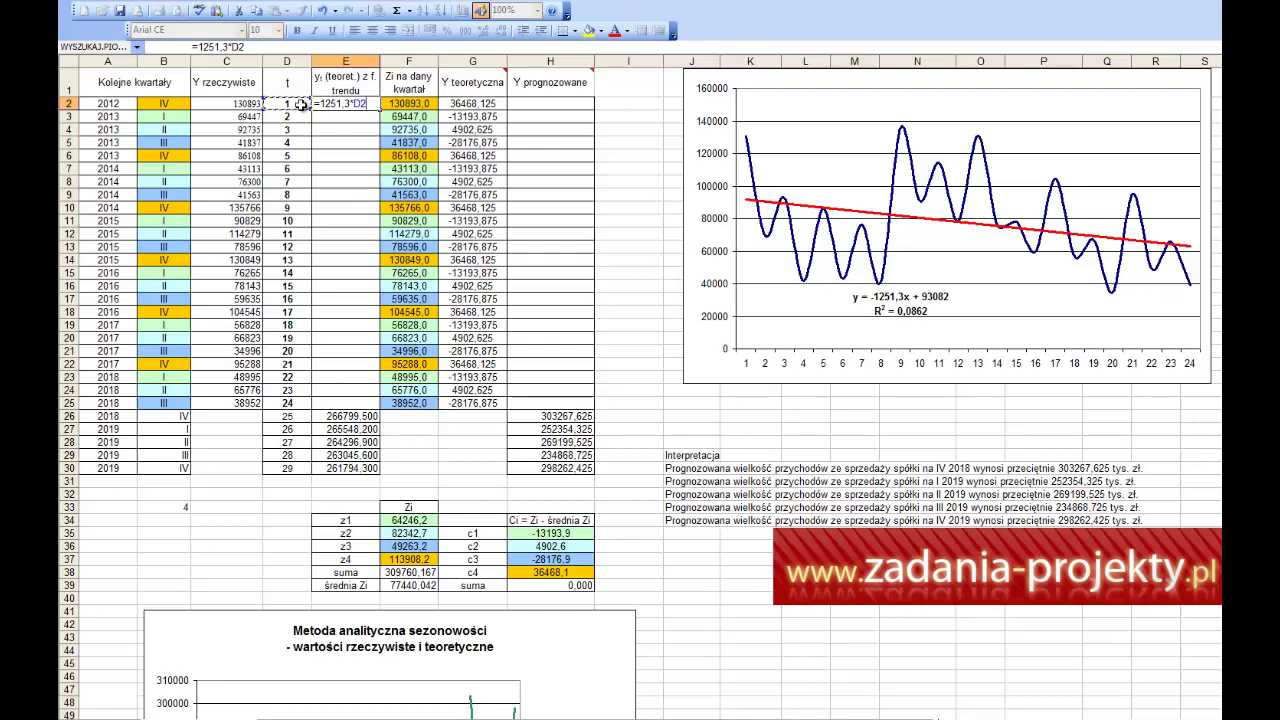
text(+93)
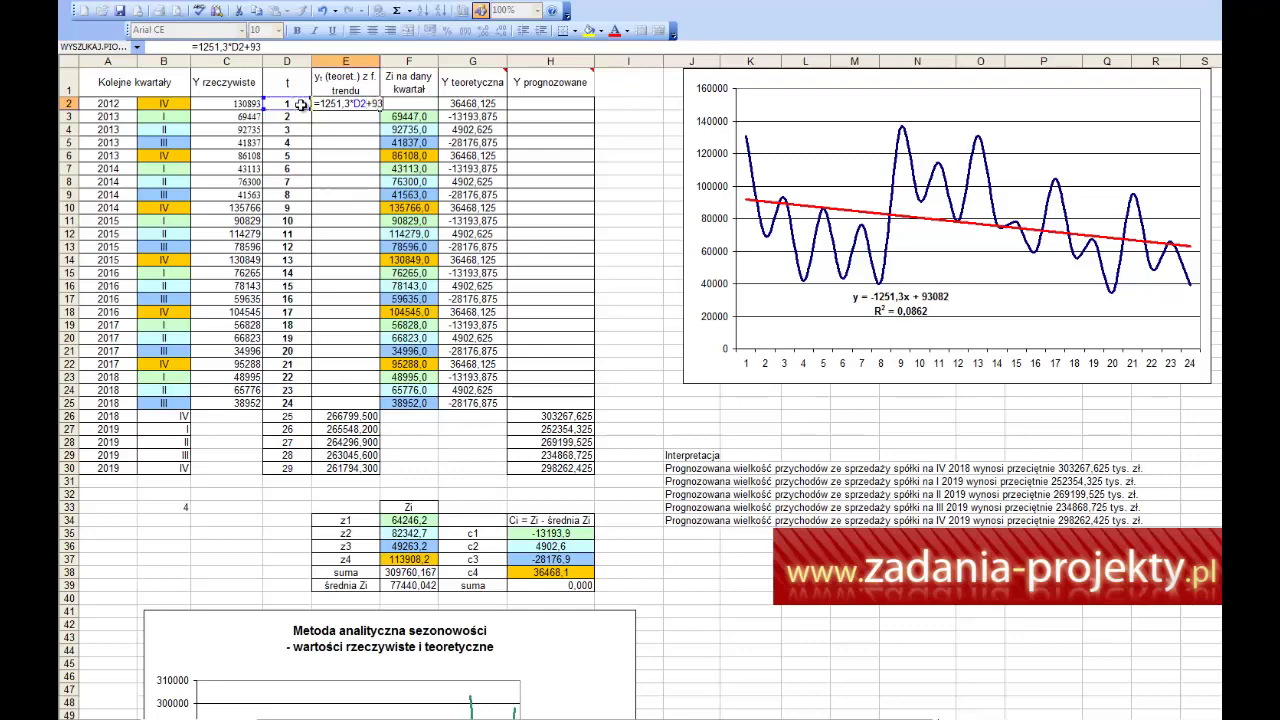
text(082)
key(Return)
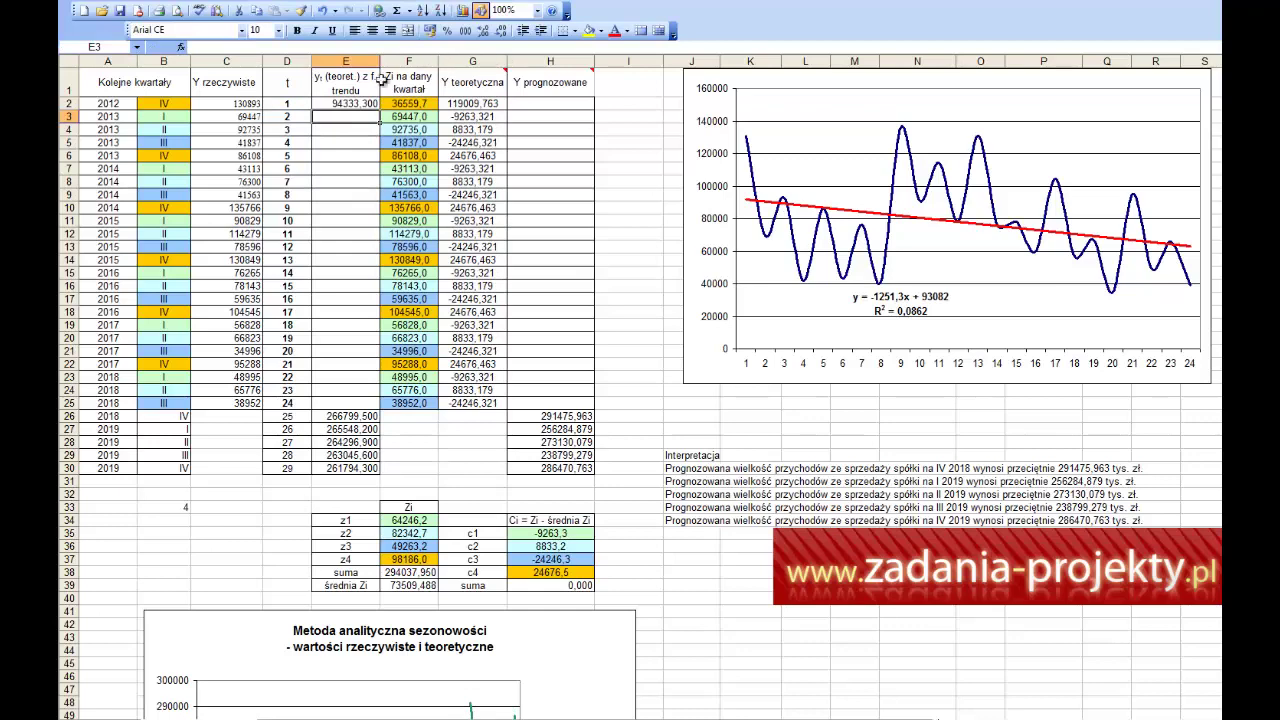
Step: Fill the trend formula from E2 down to E25, alongside all 24 values of t
click(231, 101)
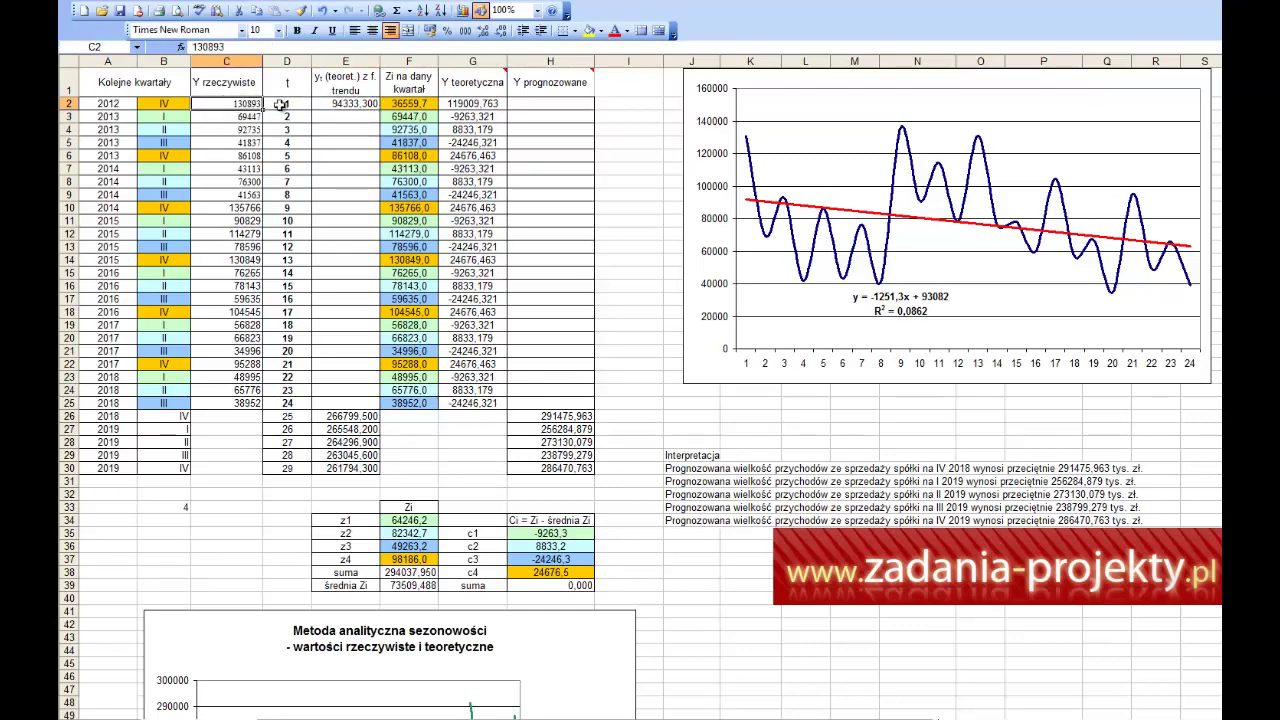
drag(284, 104, 287, 400)
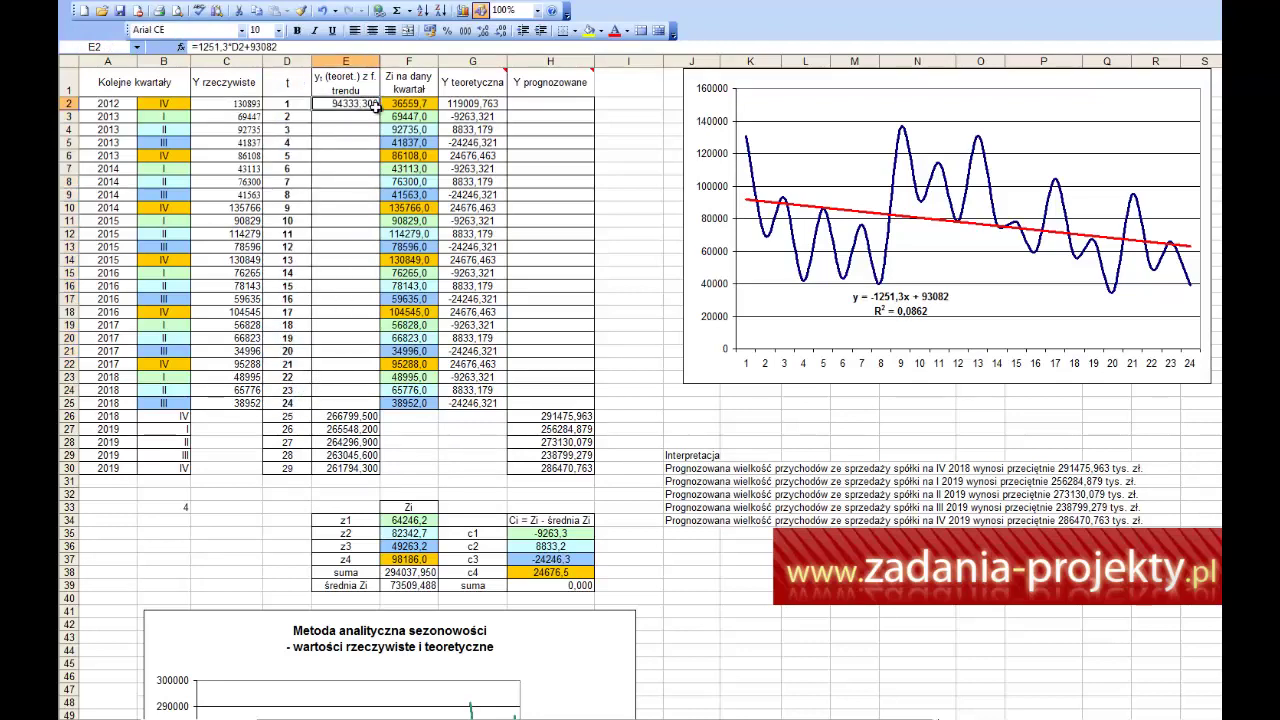
drag(380, 106, 366, 407)
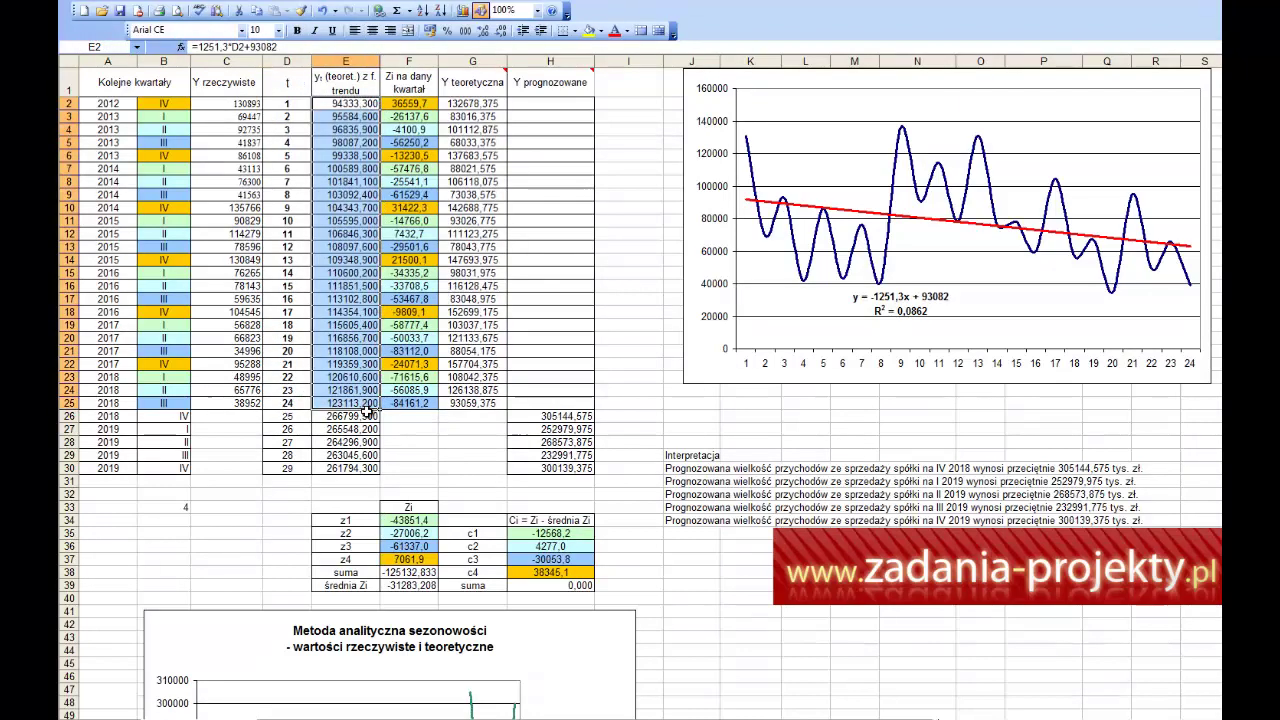
Step: Check the filled trend formula in E25 against its t value, and the formula behind the first Zi value in F2
double_click(322, 402)
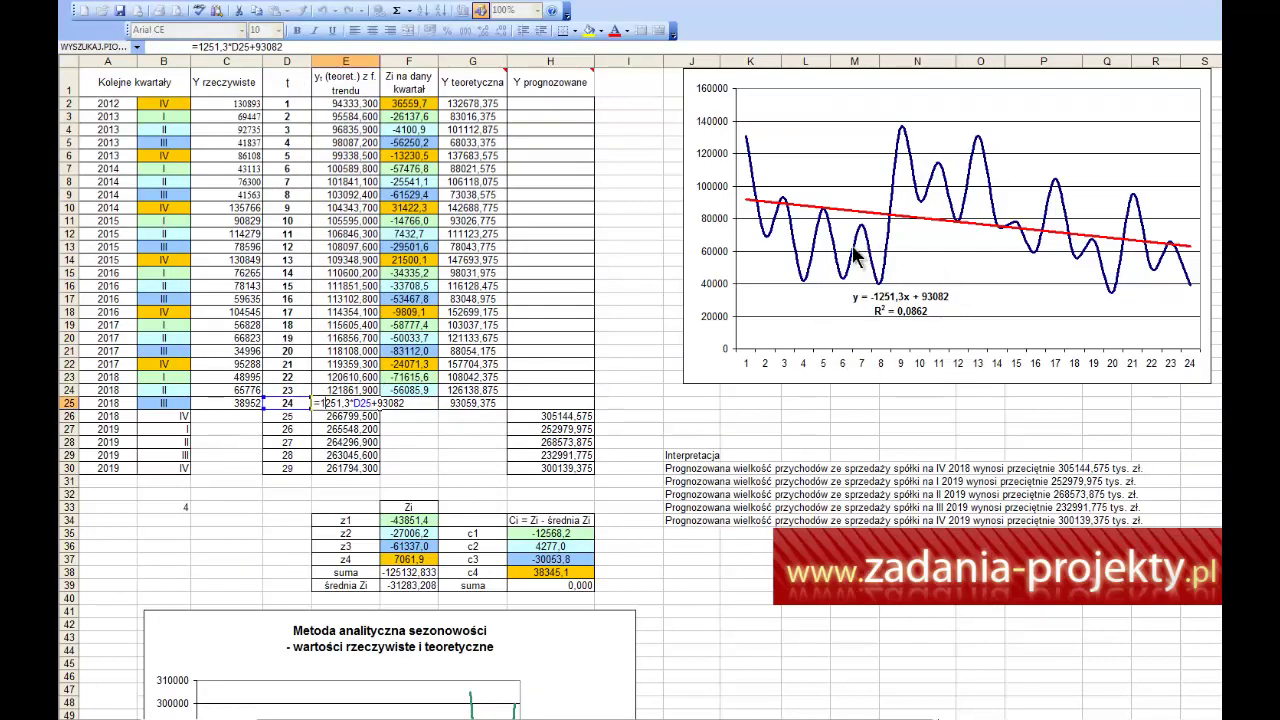
click(285, 401)
key(Return)
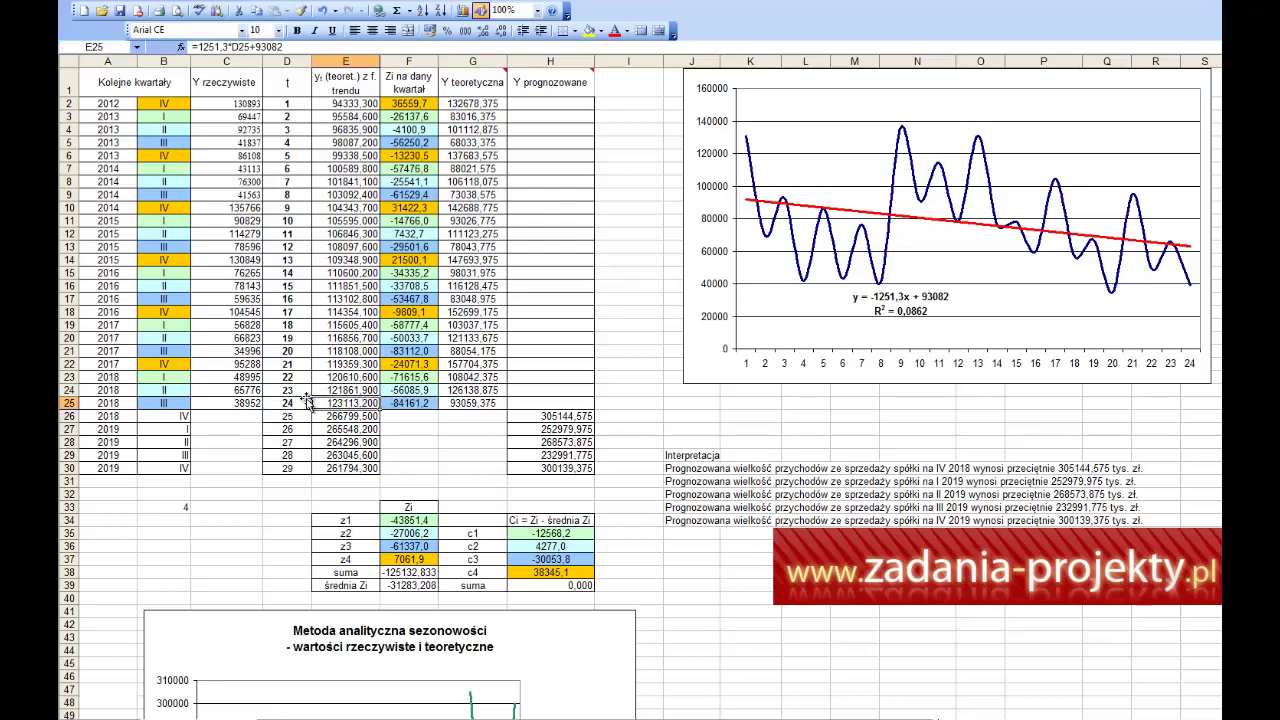
click(220, 402)
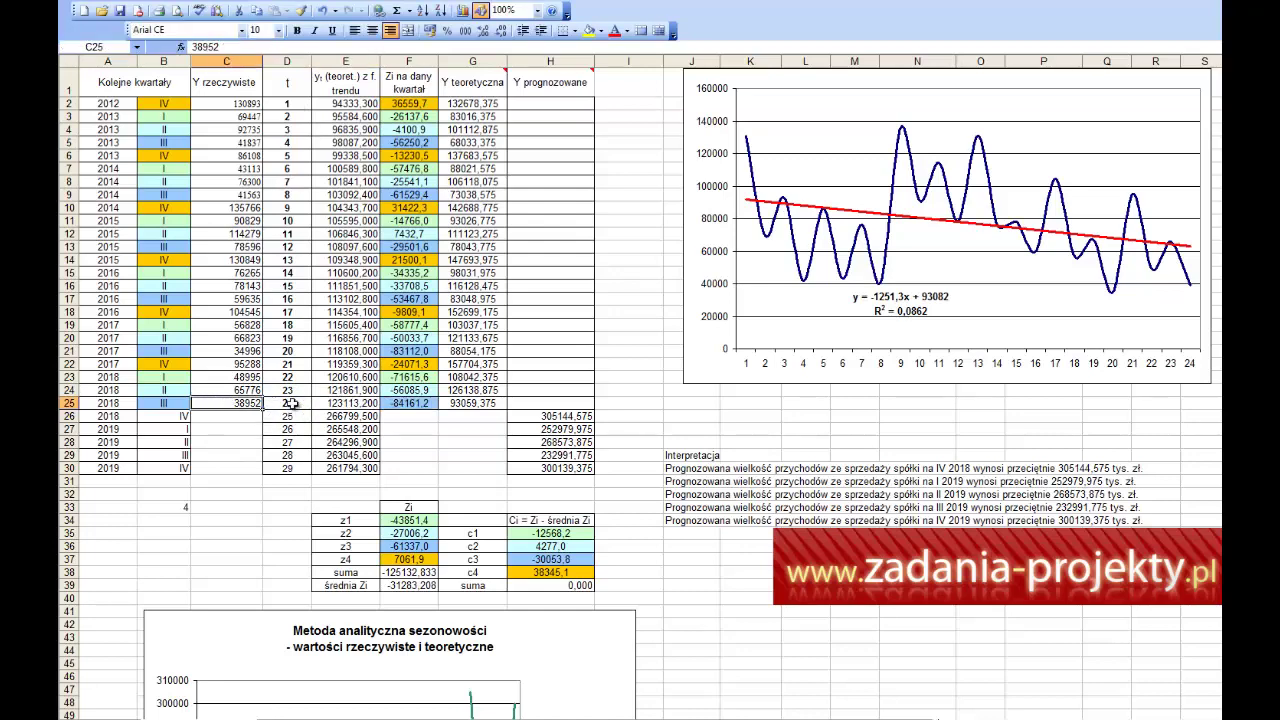
click(357, 402)
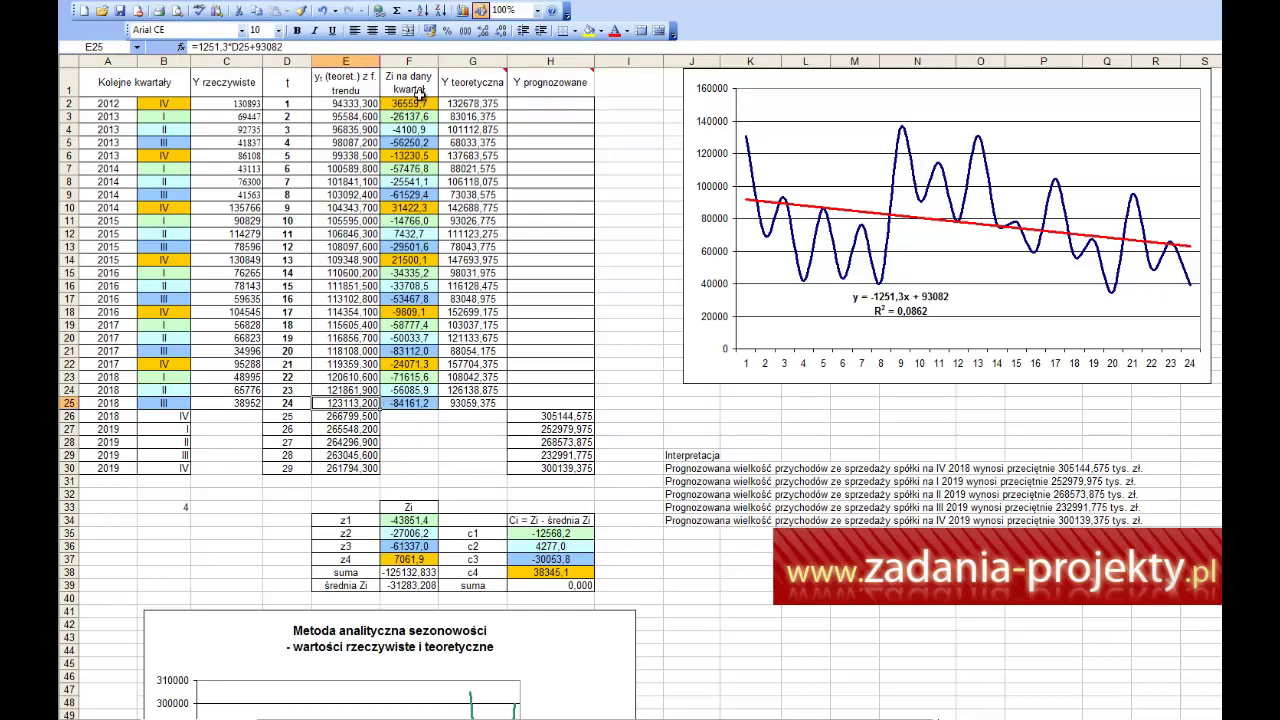
click(412, 104)
click(412, 88)
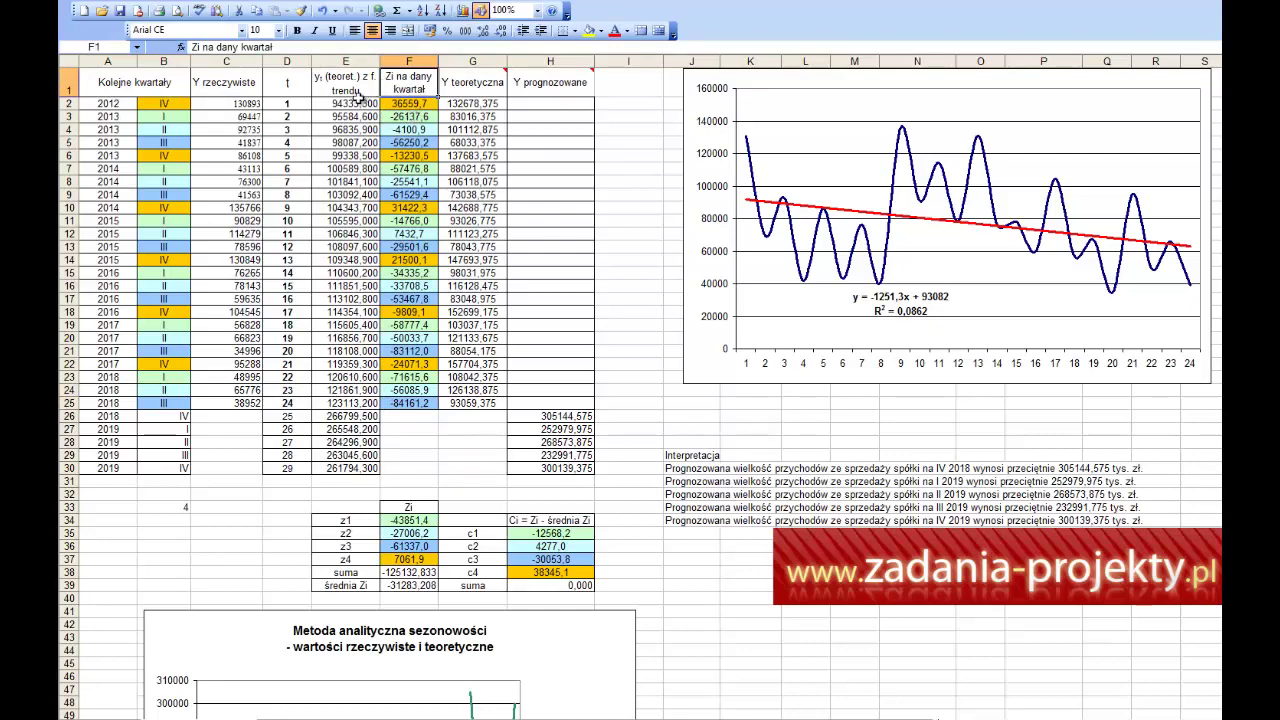
click(411, 104)
double_click(411, 104)
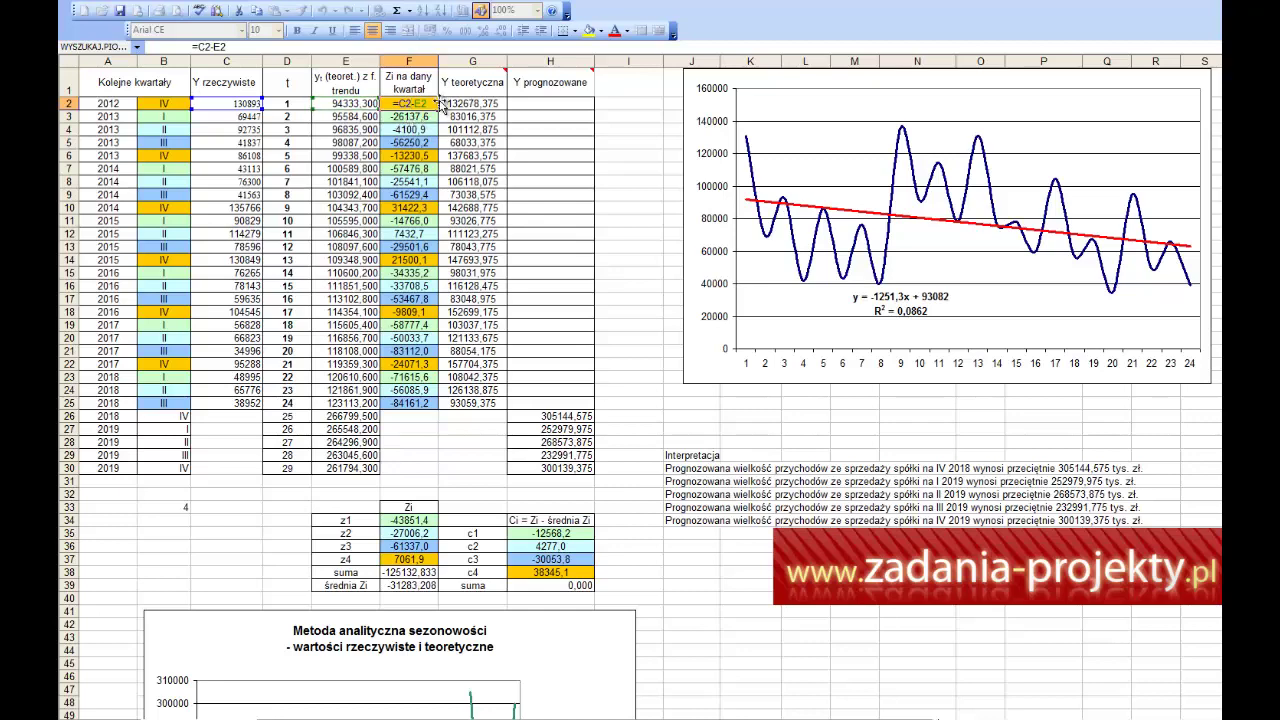
key(Return)
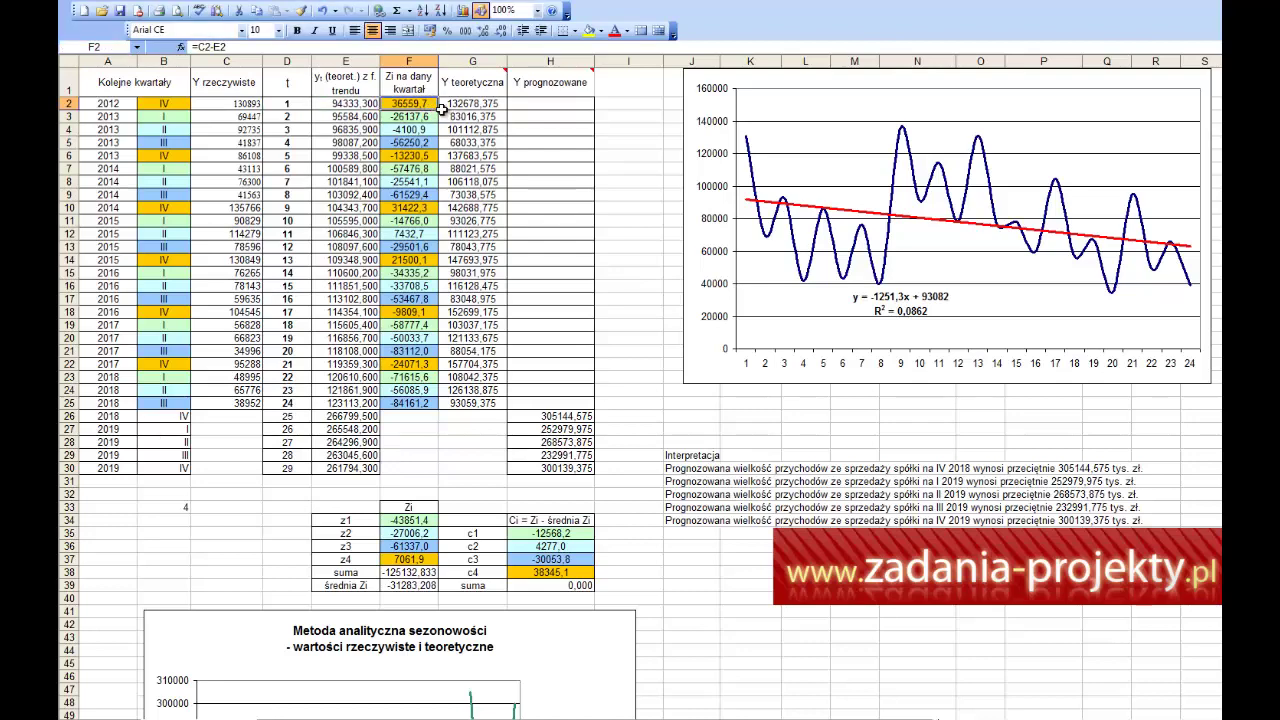
Step: Fill the Zi formula from F2 down to F25 and copy the quarter colour formatting from B2:B25 onto those cells
drag(440, 111, 427, 416)
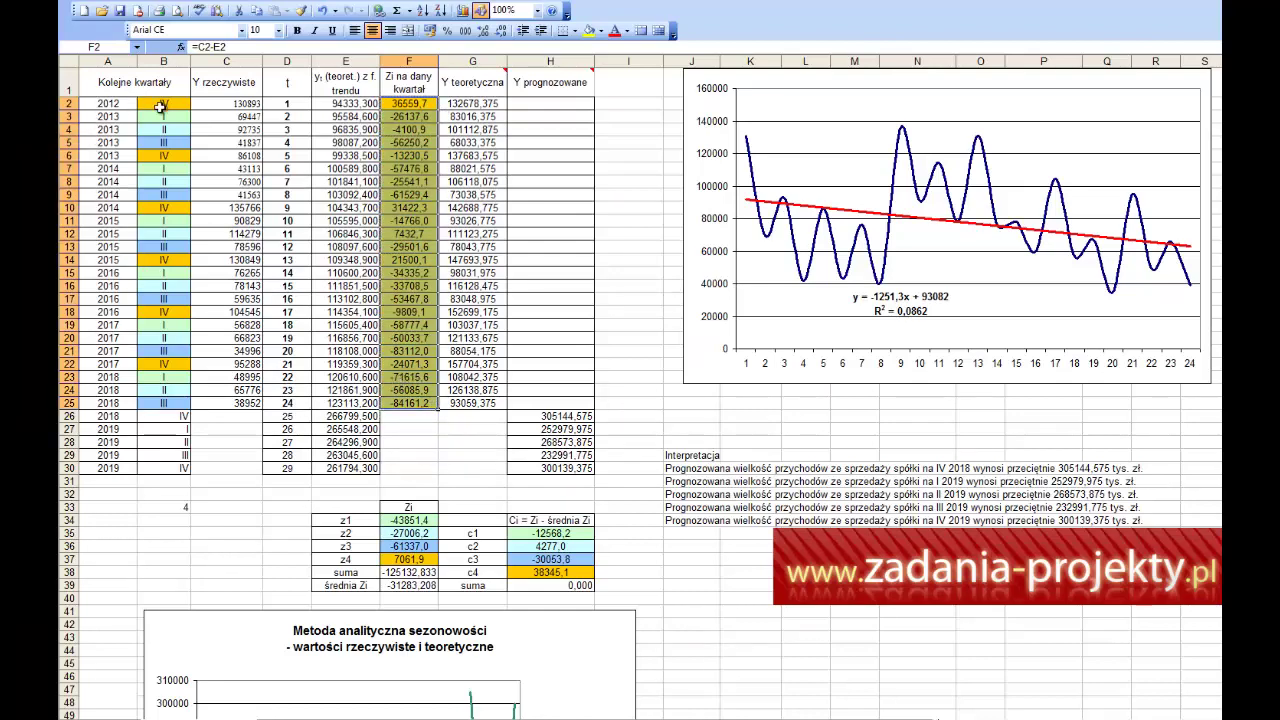
drag(160, 105, 143, 409)
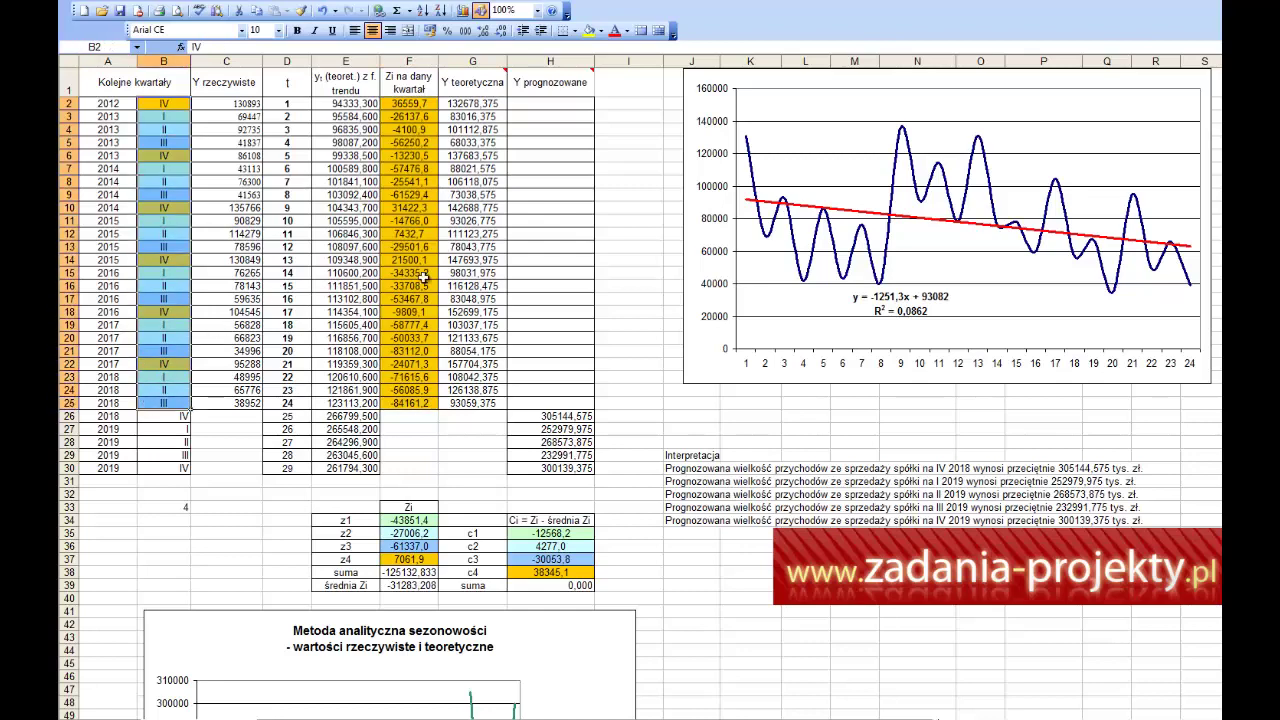
click(165, 103)
drag(160, 130, 160, 403)
click(300, 10)
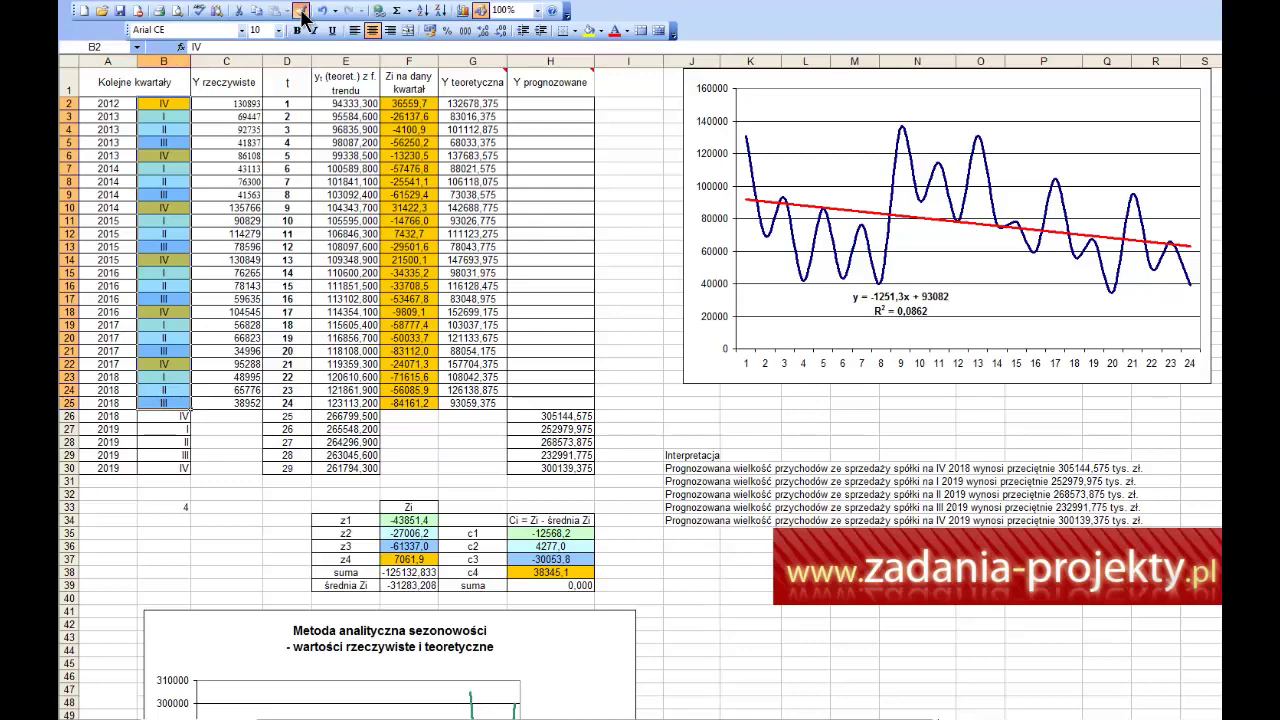
drag(409, 106, 410, 108)
click(628, 287)
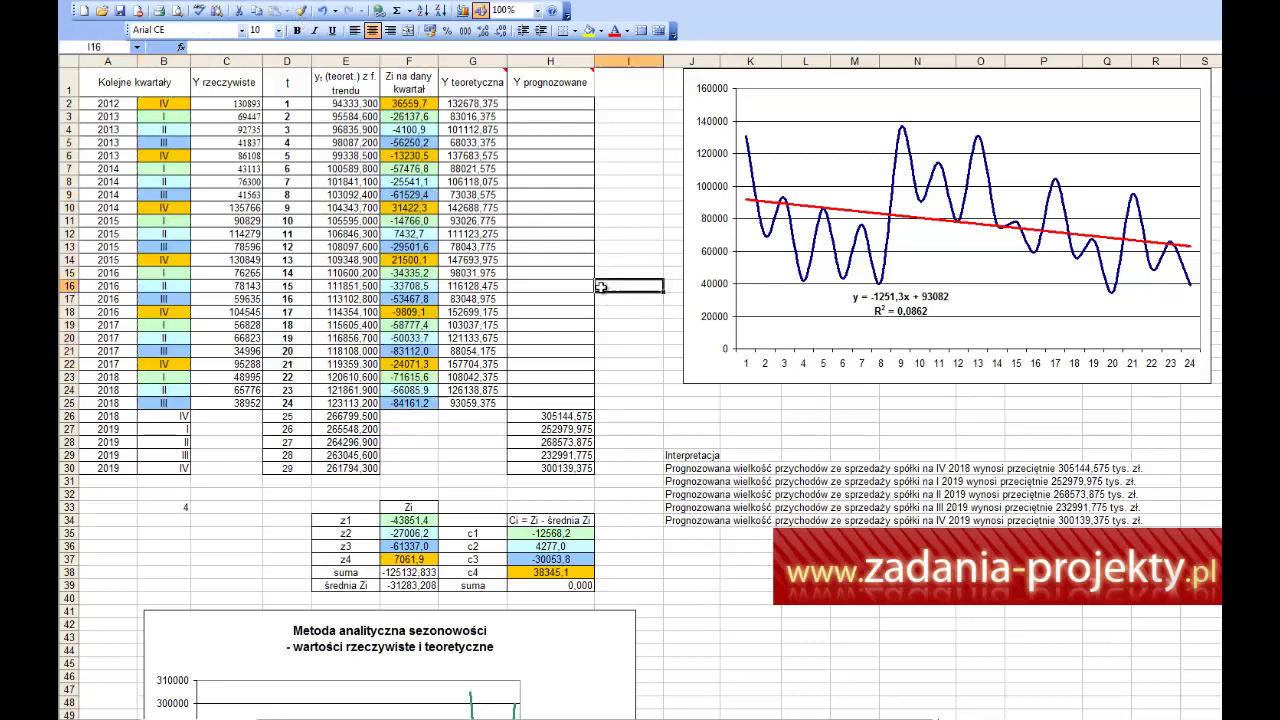
Step: Examine the Zi deviations of every fourth quarter in column F, from F2 to F22, with their formulas
click(410, 104)
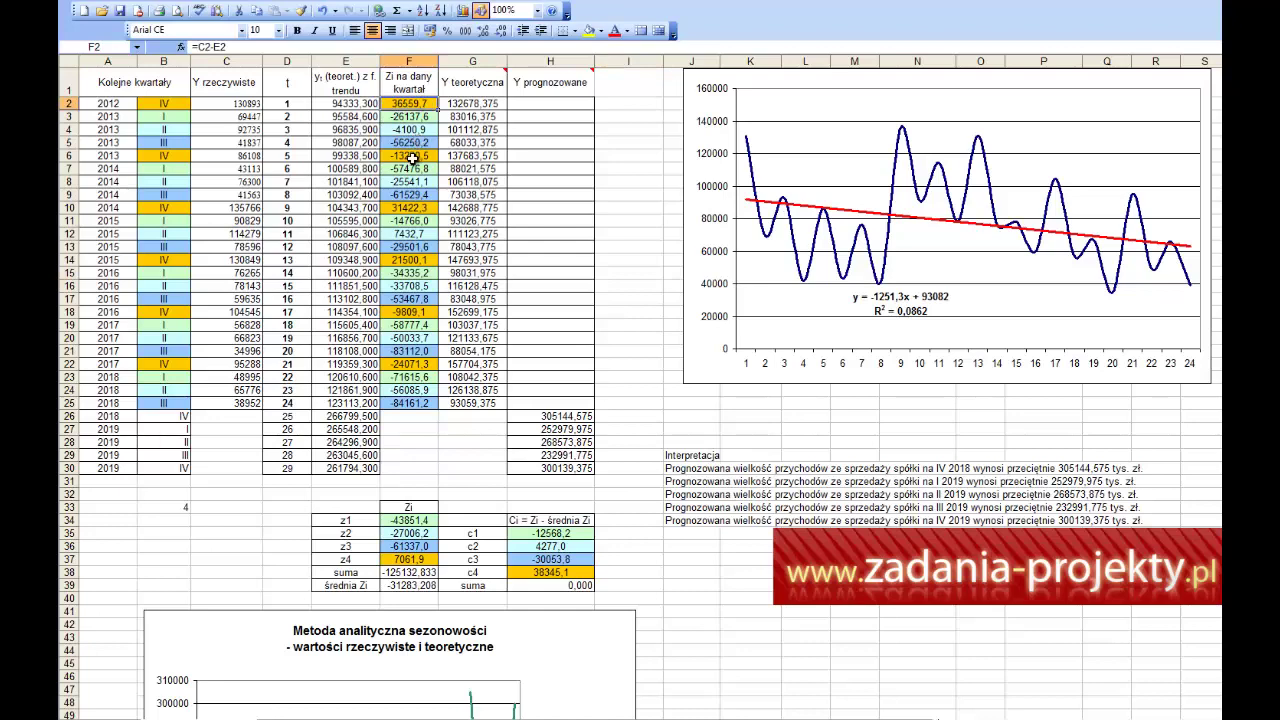
click(412, 158)
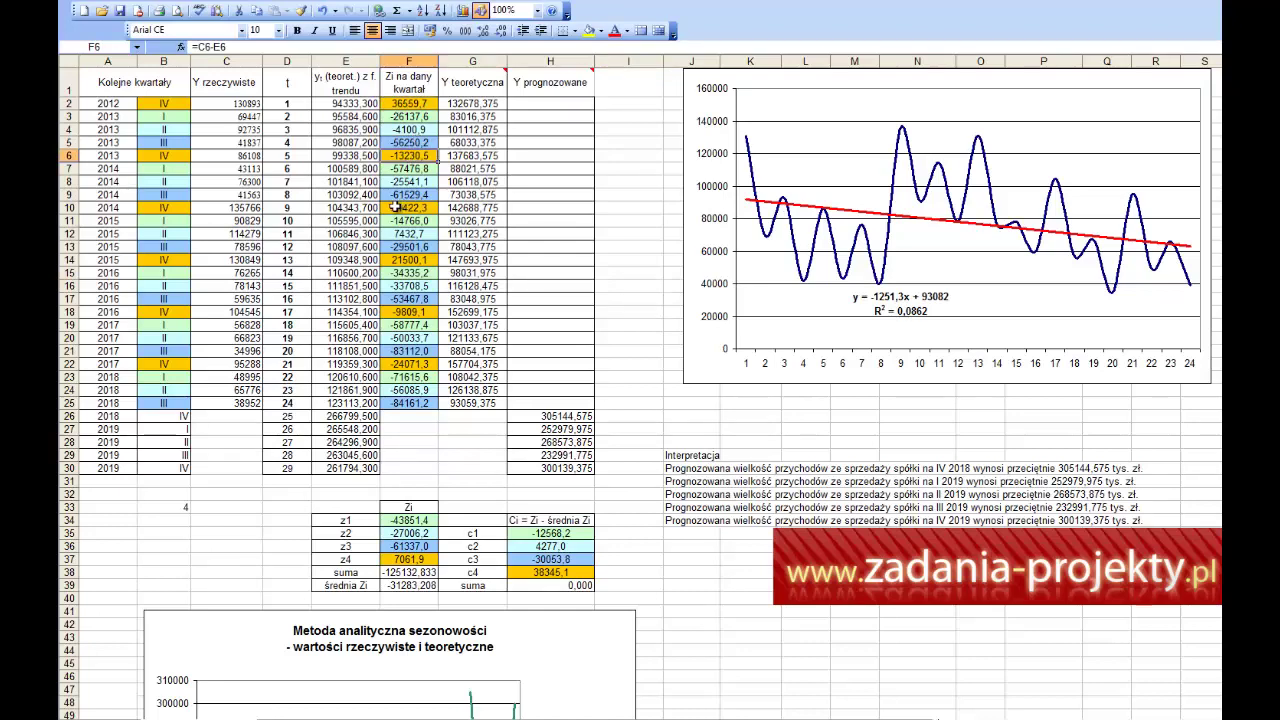
click(404, 207)
click(418, 247)
click(418, 259)
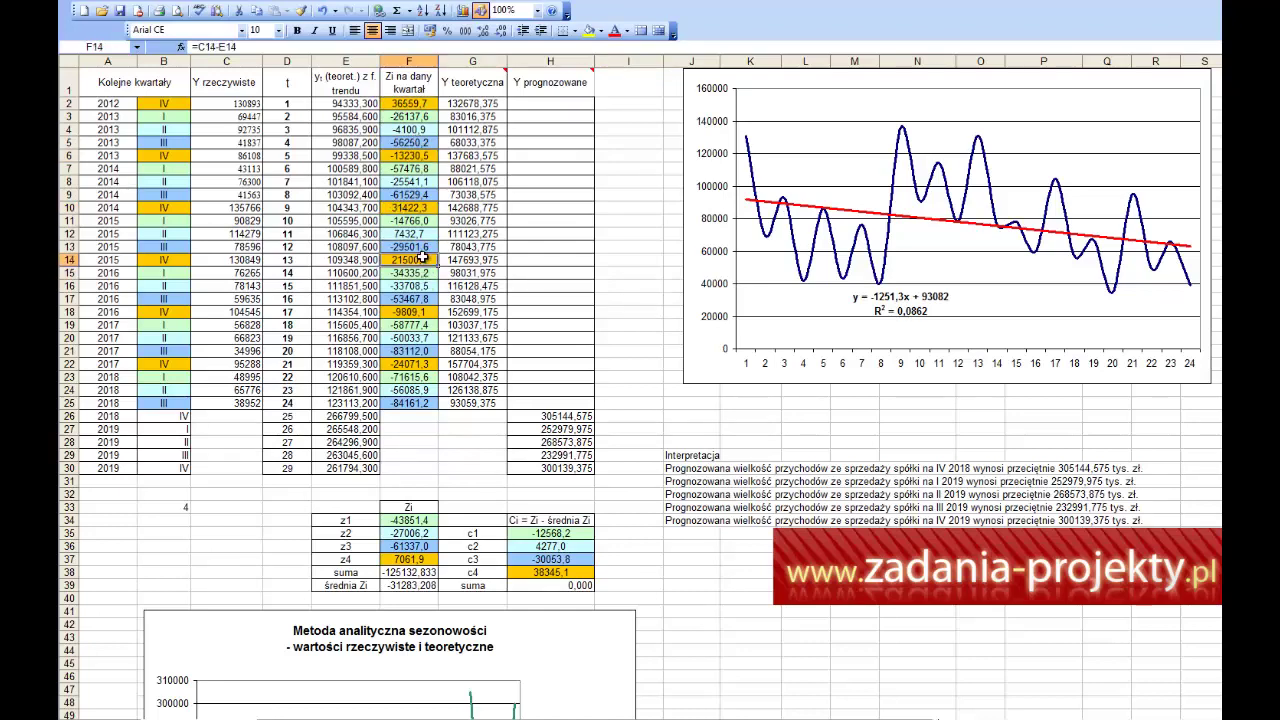
click(402, 311)
click(401, 365)
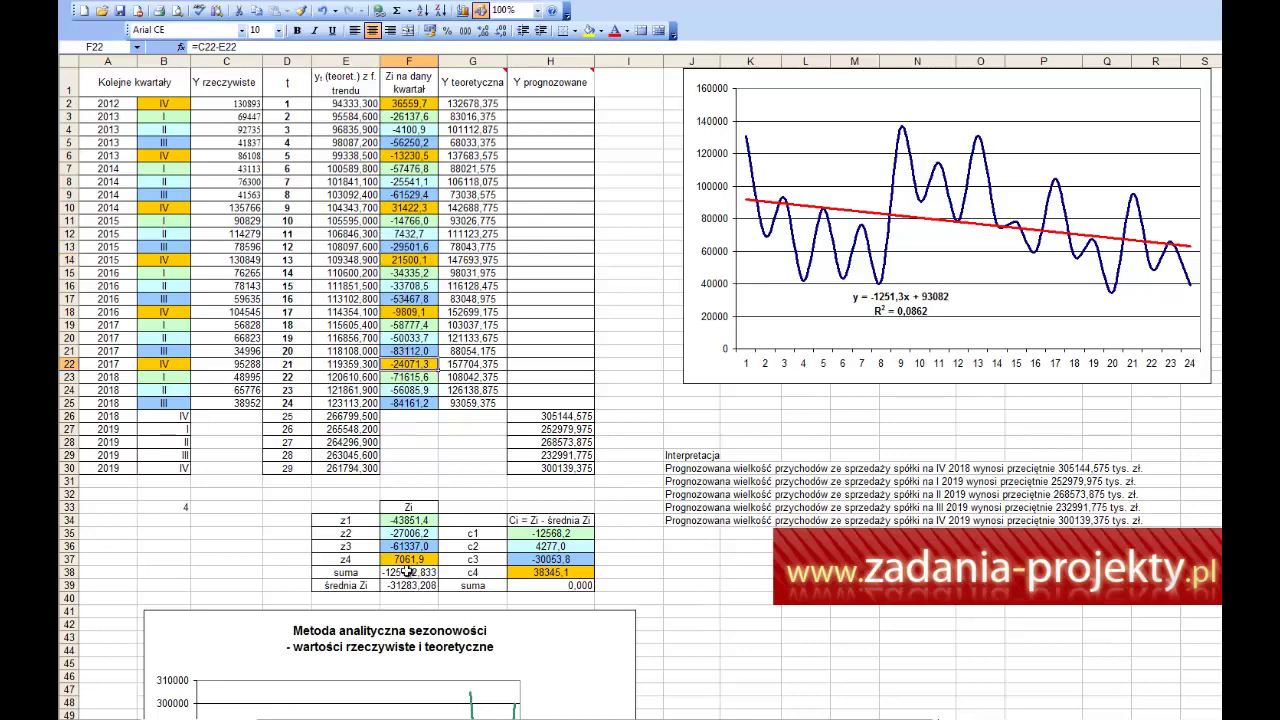
Step: Inspect the ŚREDNIA formula behind z1 in F34 and the Zi cells it references
double_click(410, 521)
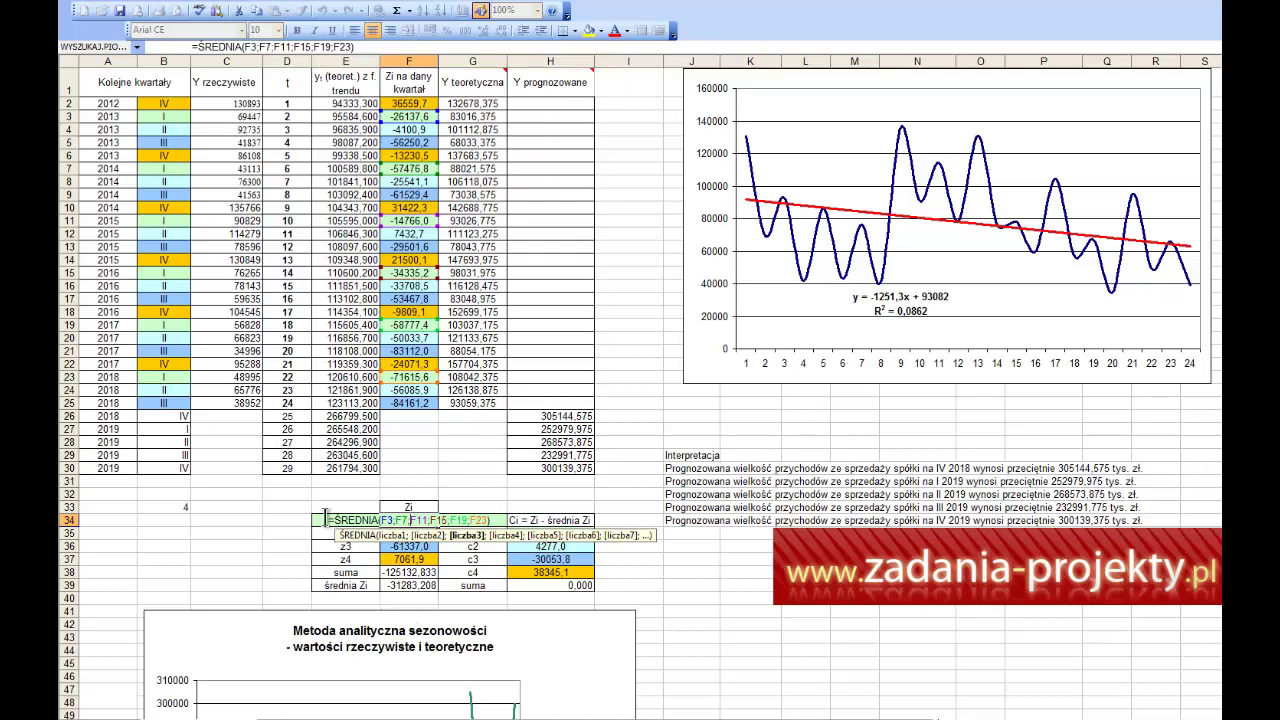
drag(326, 520, 378, 520)
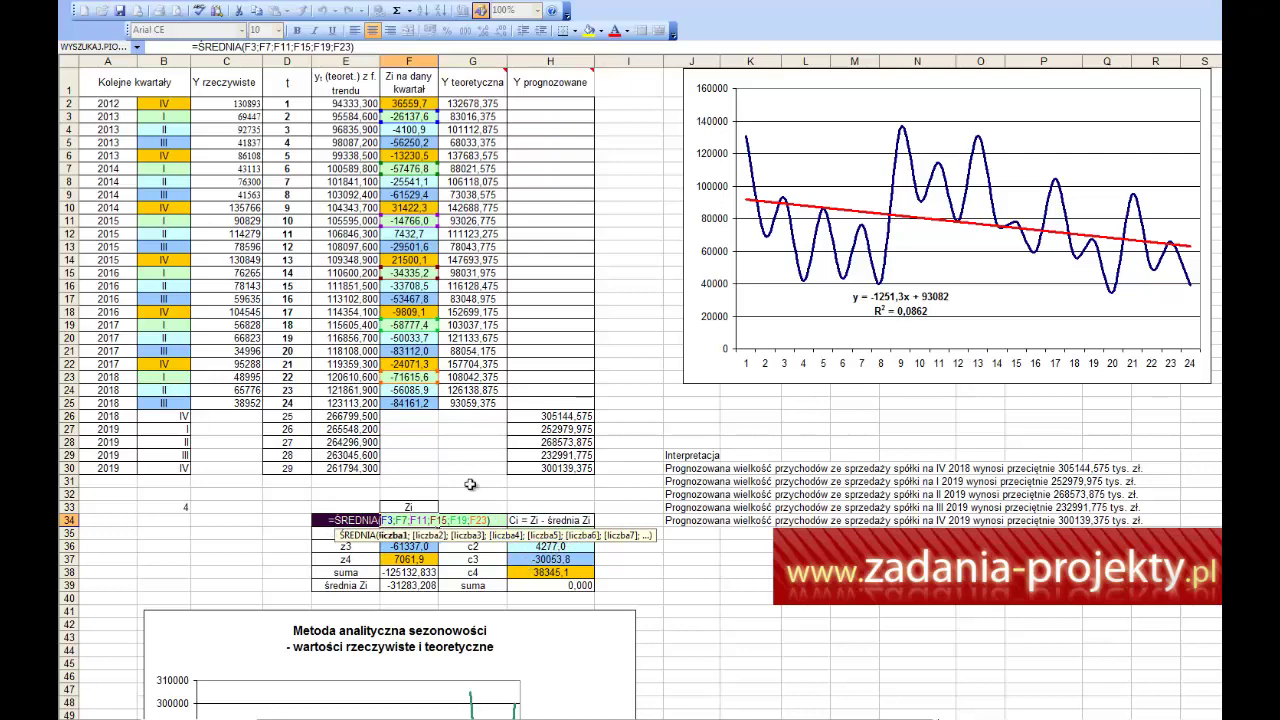
key(Escape)
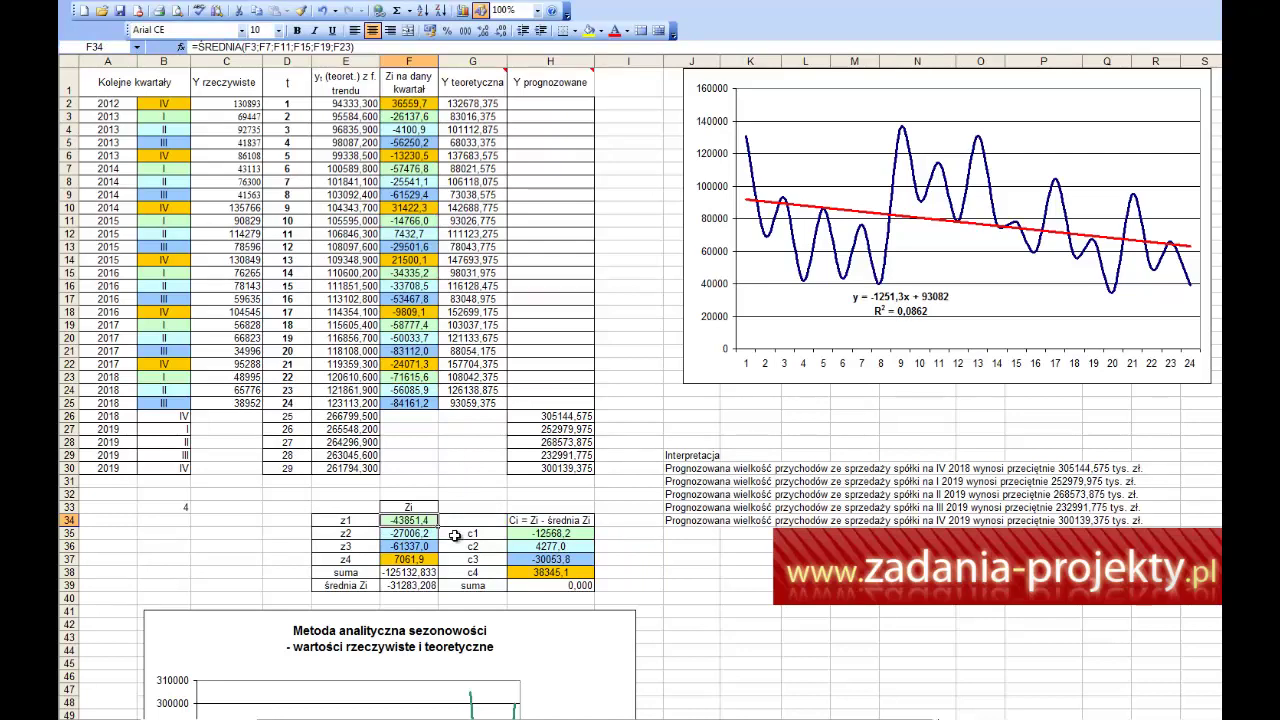
Step: Clear the arguments of the z1 formula in F34, leaving only =ŚREDNIA( in the cell
key(F2)
key(BackSpace)
key(BackSpace)
key(BackSpace)
key(BackSpace)
key(BackSpace)
key(BackSpace)
key(BackSpace)
key(BackSpace)
key(BackSpace)
key(BackSpace)
key(BackSpace)
key(BackSpace)
key(BackSpace)
key(BackSpace)
key(BackSpace)
key(BackSpace)
key(BackSpace)
key(BackSpace)
key(BackSpace)
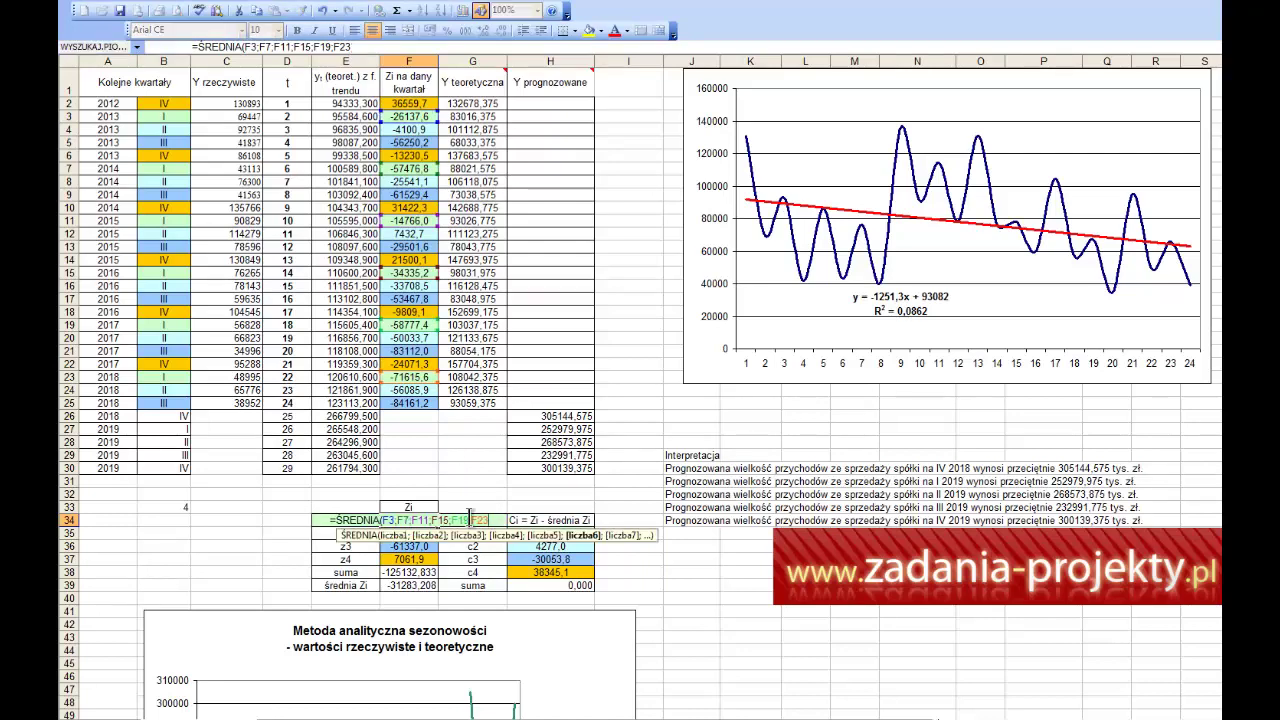
key(BackSpace)
key(BackSpace)
key(BackSpace)
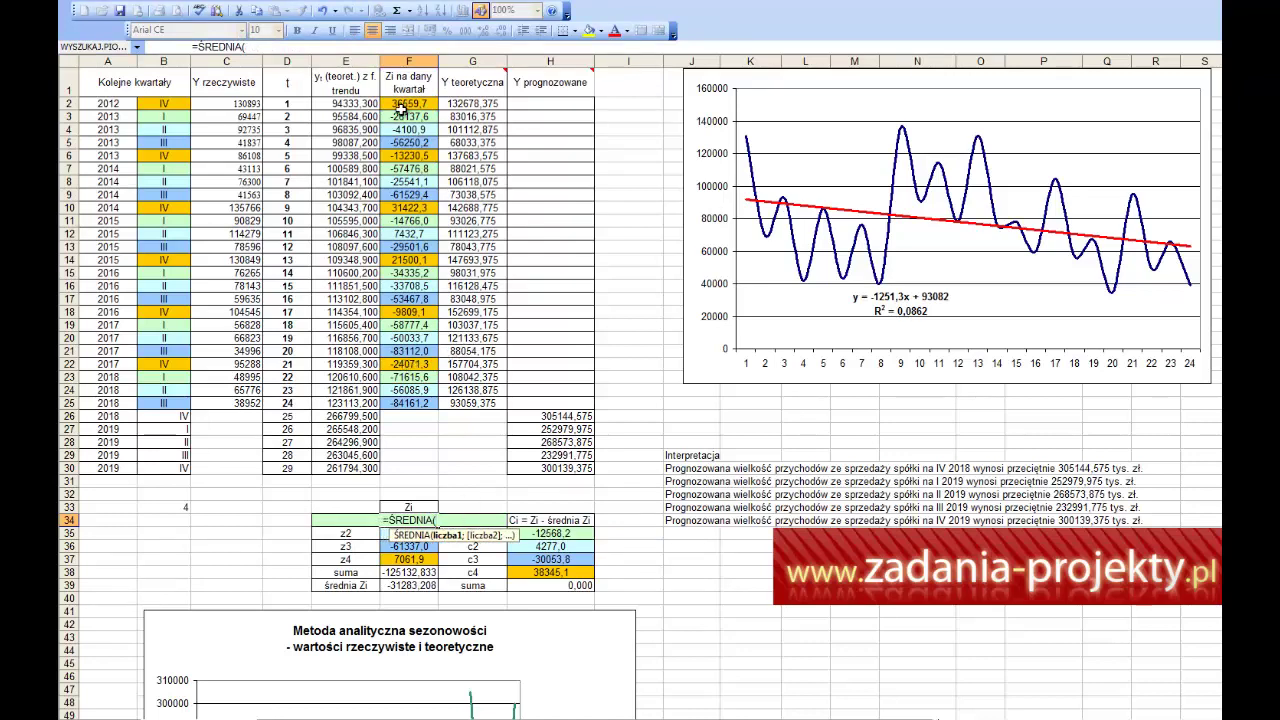
Step: Complete the z1 formula in F34 as =ŚREDNIA(F3;F7;F11;F15;F19;F23), averaging the first-quarter Zi values
click(390, 116)
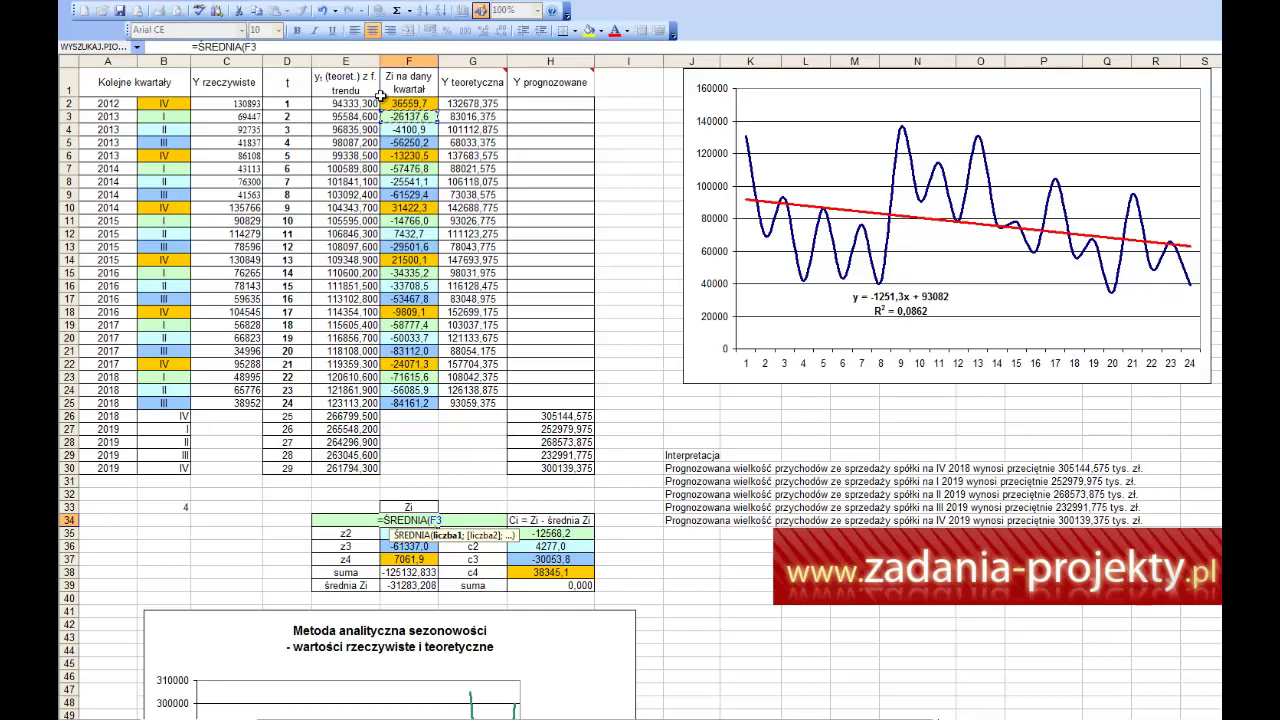
text(;)
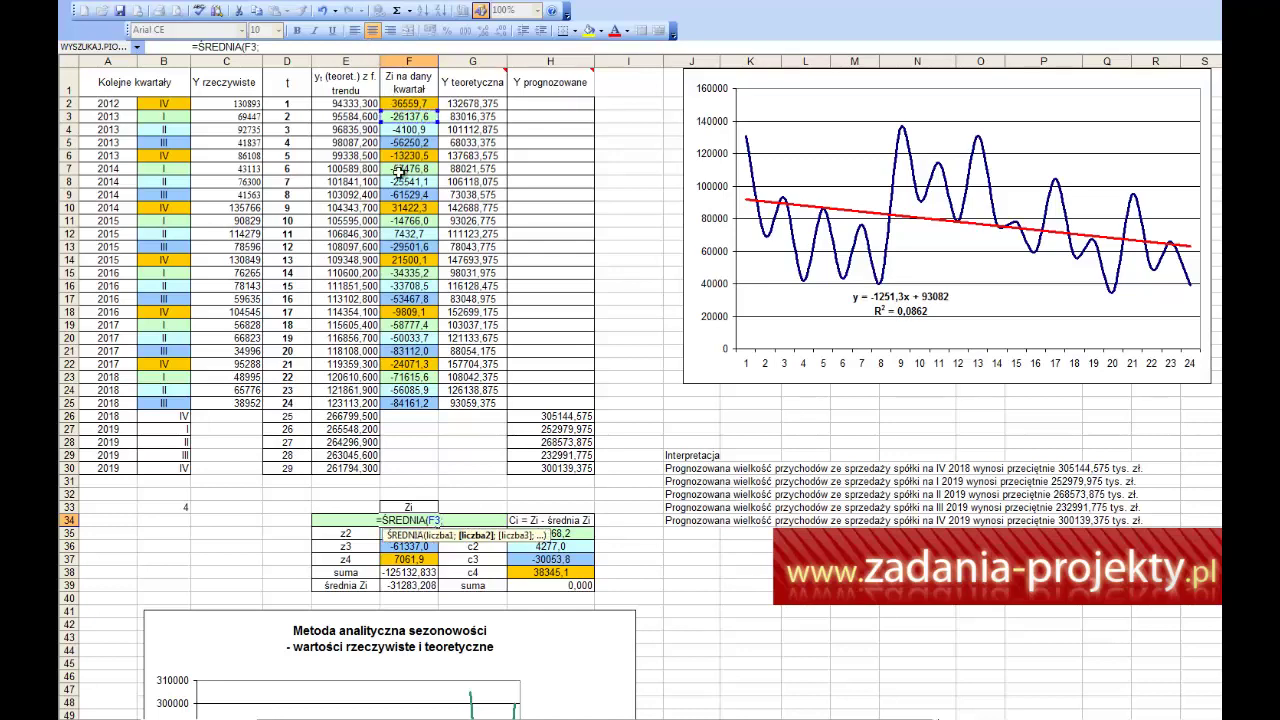
click(400, 168)
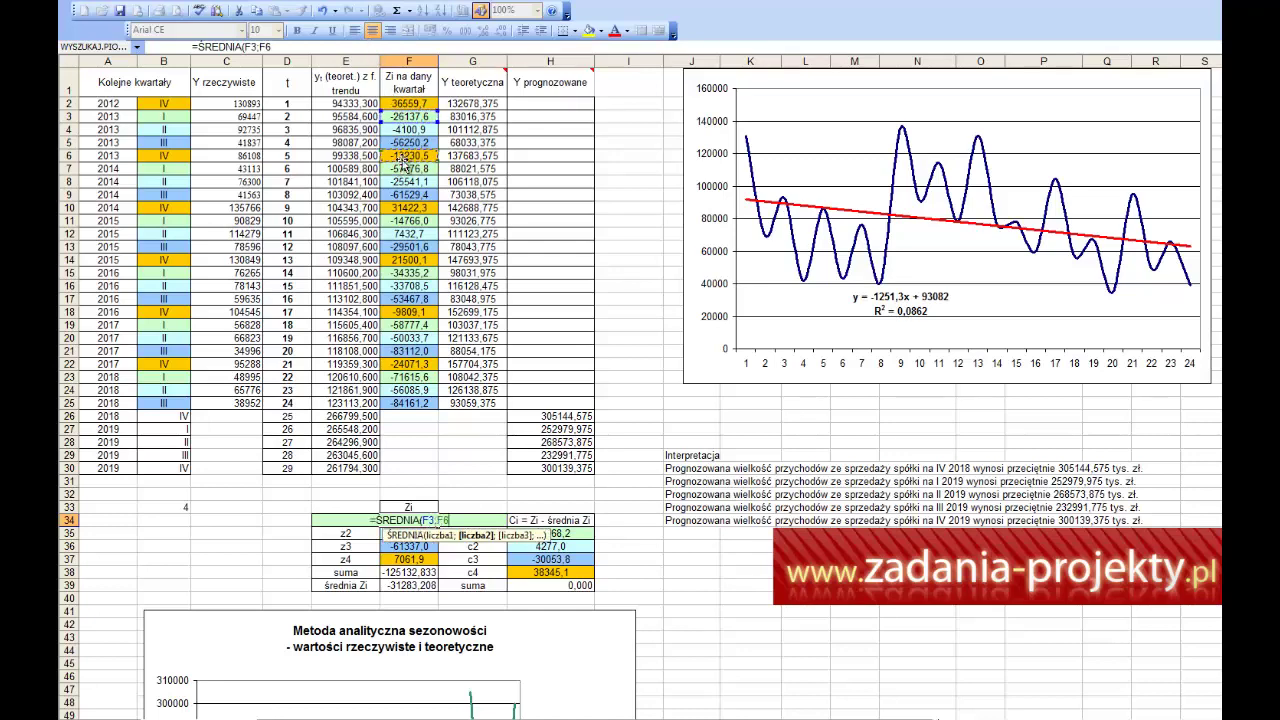
text(;)
click(414, 221)
text(;)
click(405, 272)
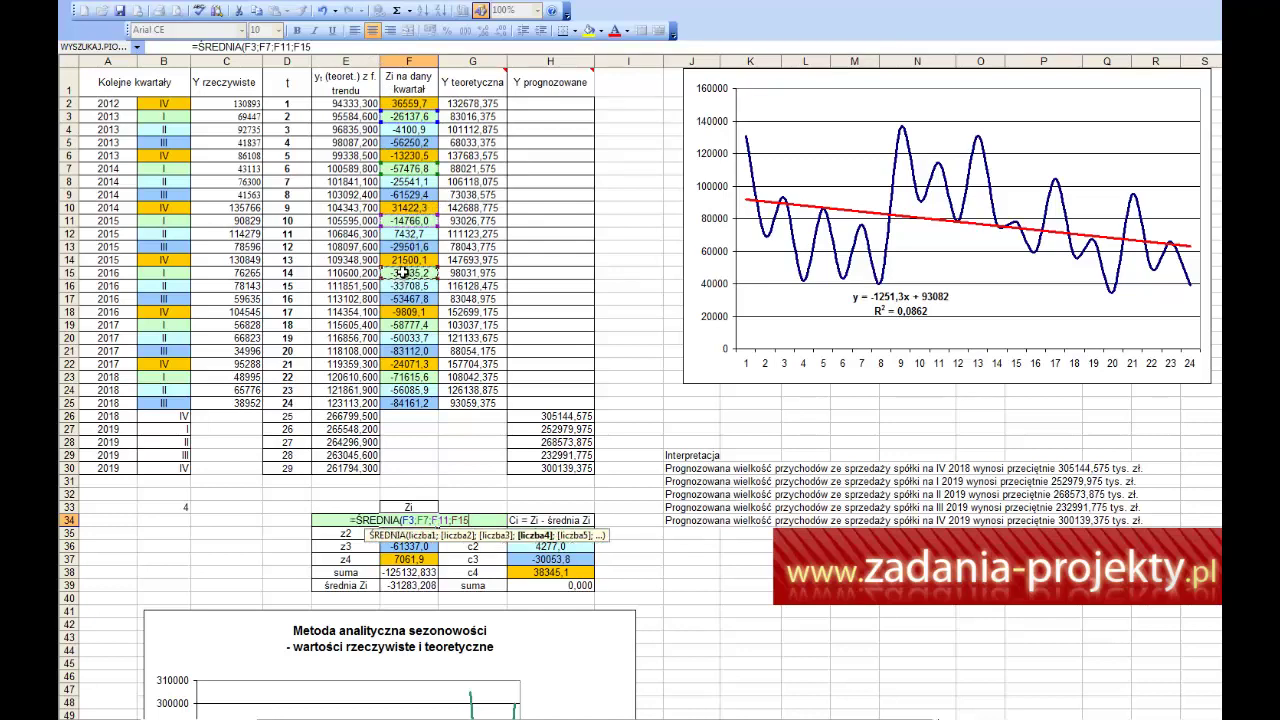
text(;)
click(410, 325)
text(;)
click(400, 372)
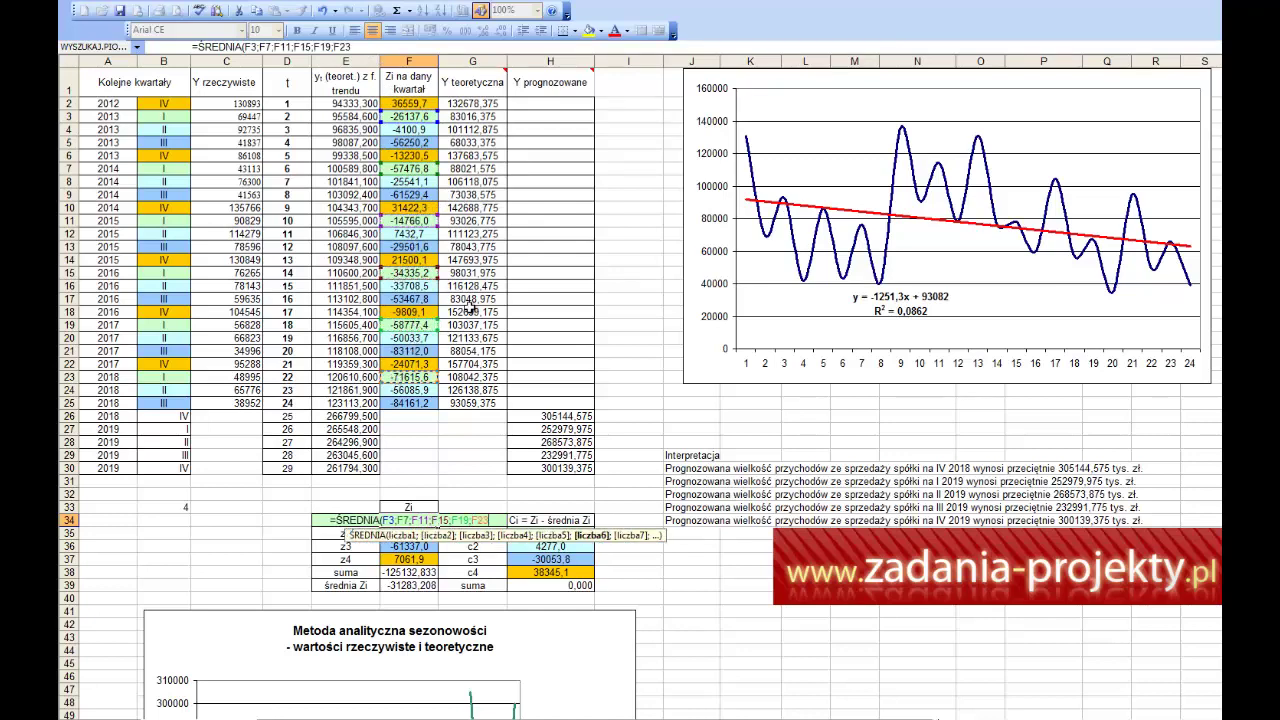
text())
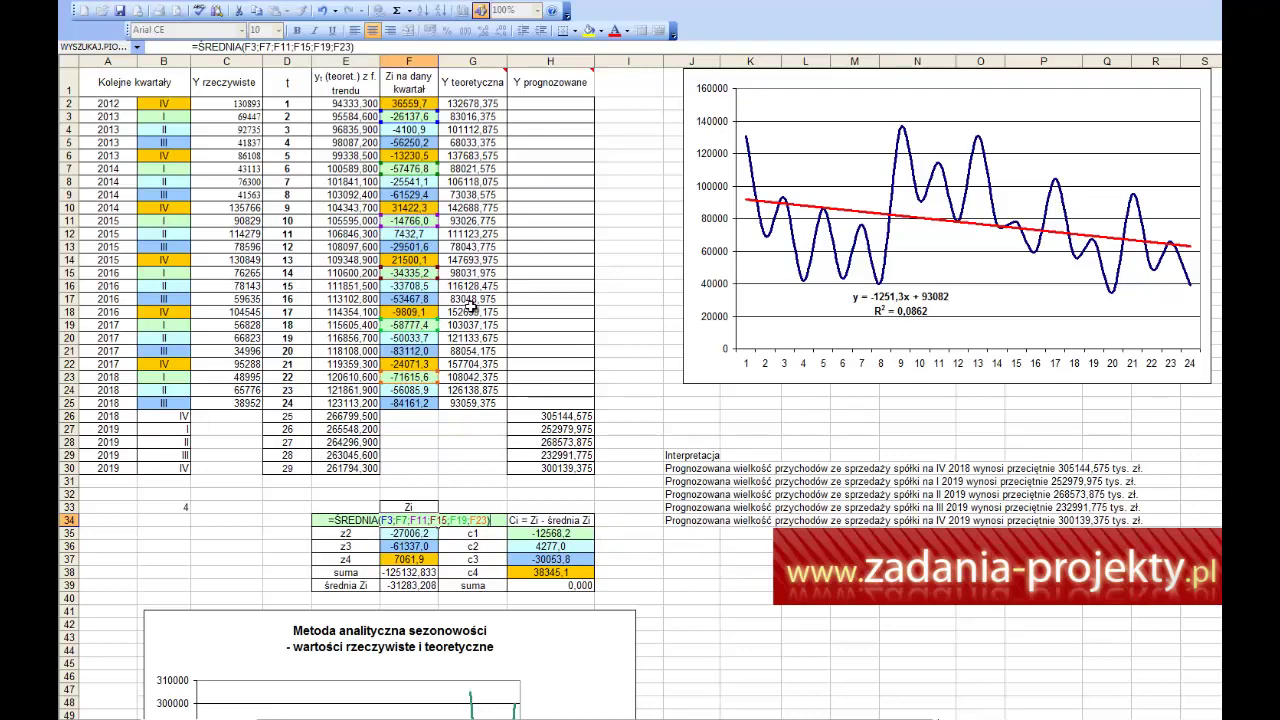
key(Return)
key(Up)
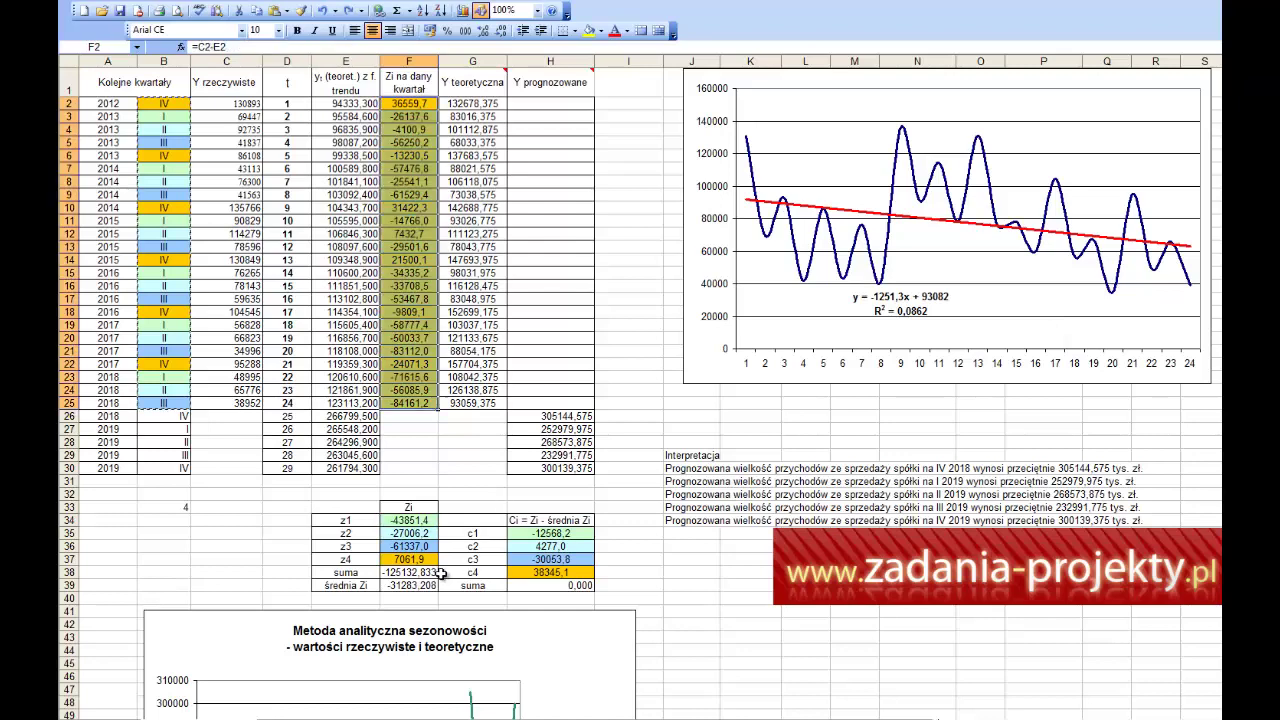
Step: Reapply the quarter colour formatting of B2:B25 to the Zi values in F2:F25
click(433, 455)
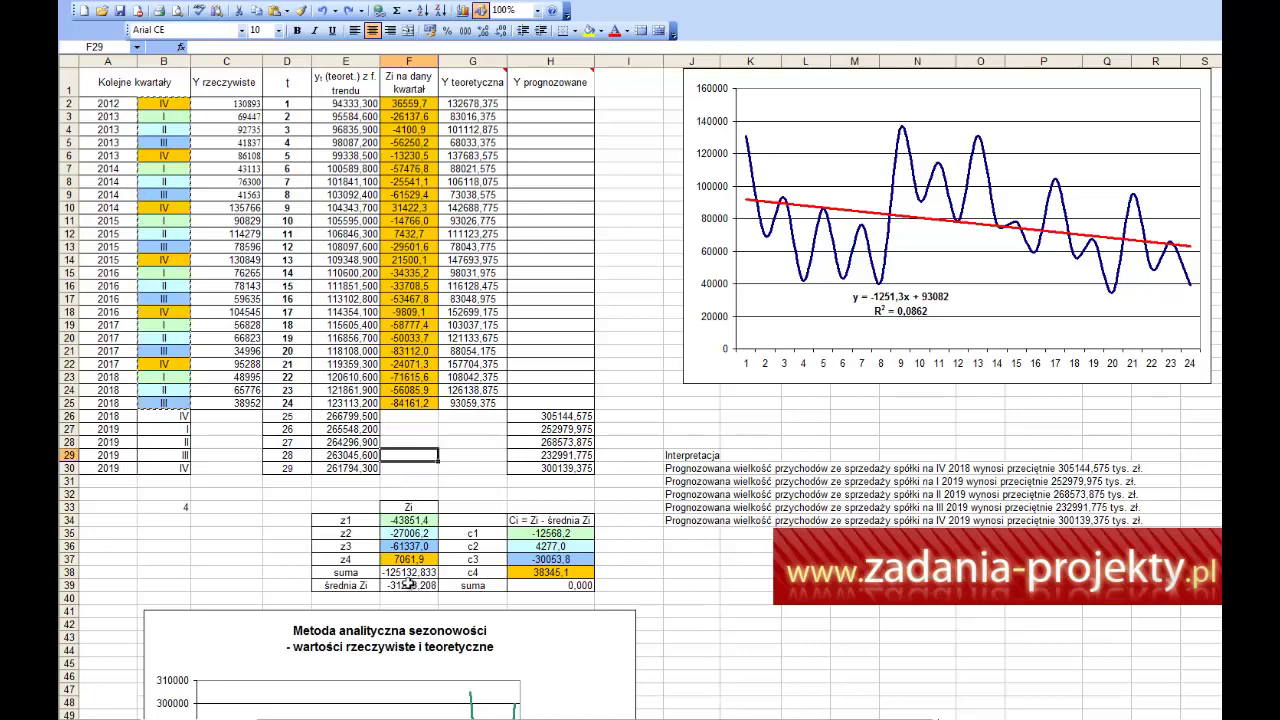
click(410, 518)
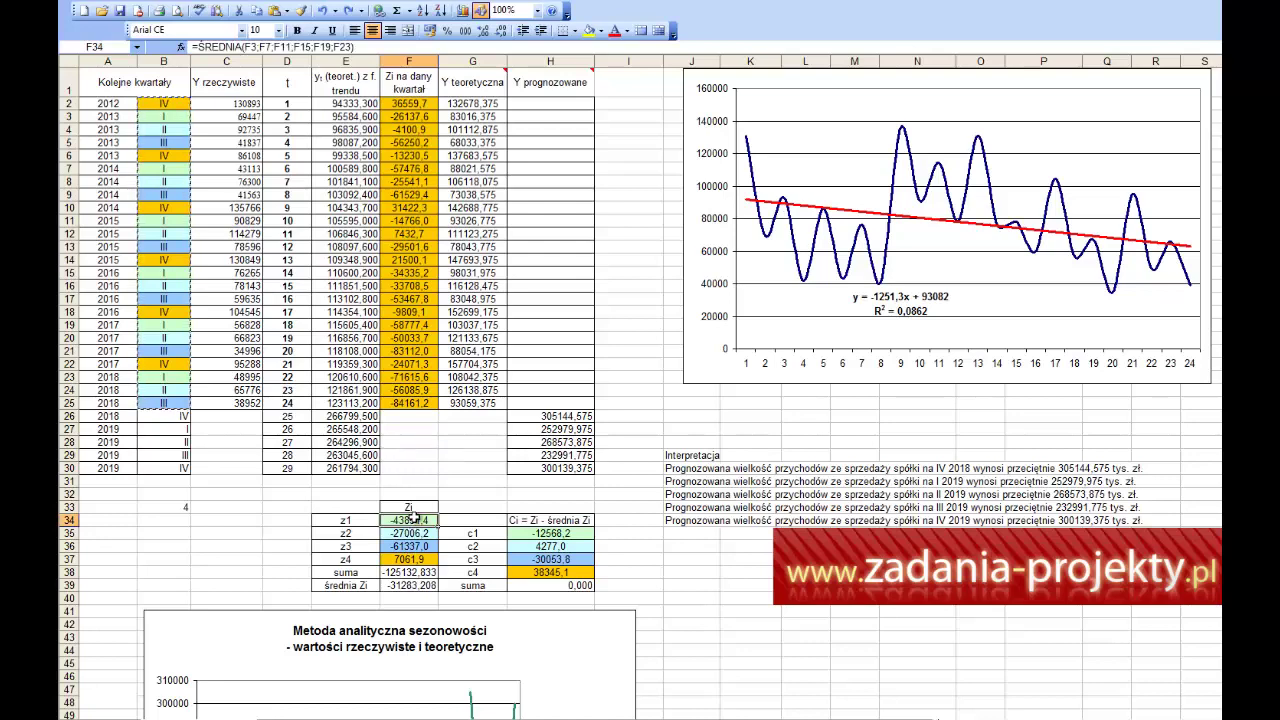
drag(160, 103, 150, 405)
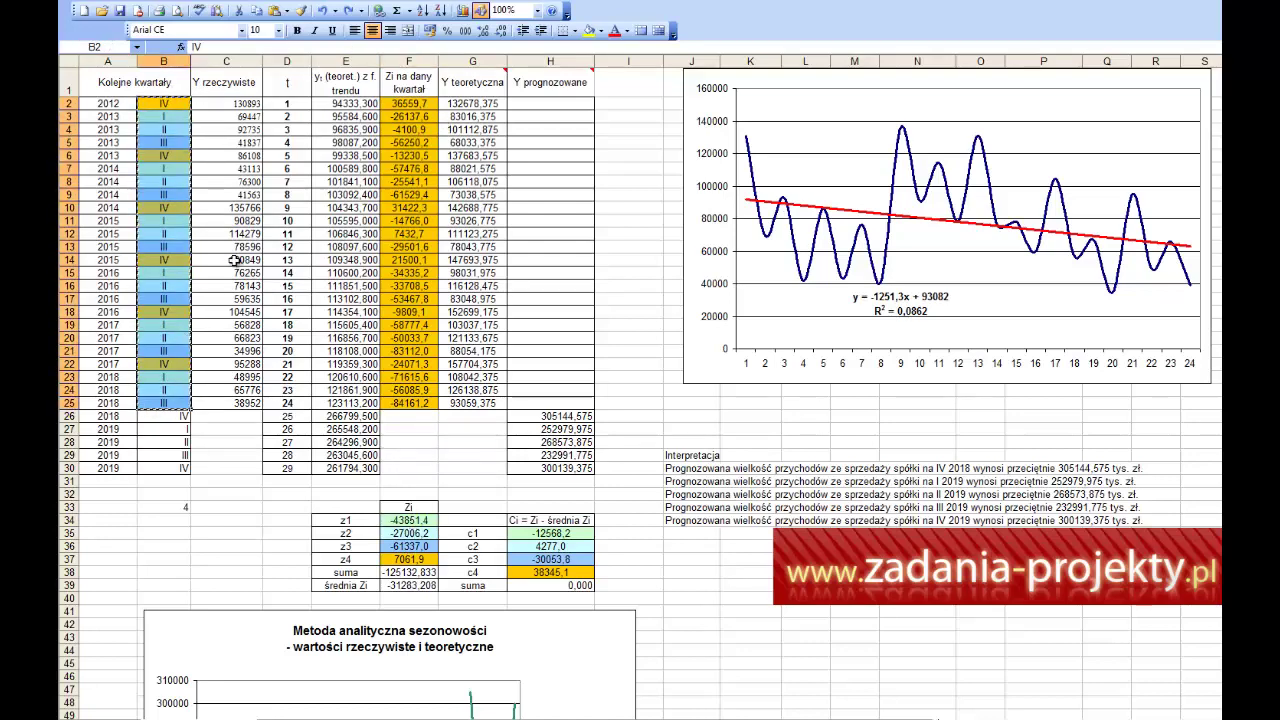
click(300, 10)
click(405, 104)
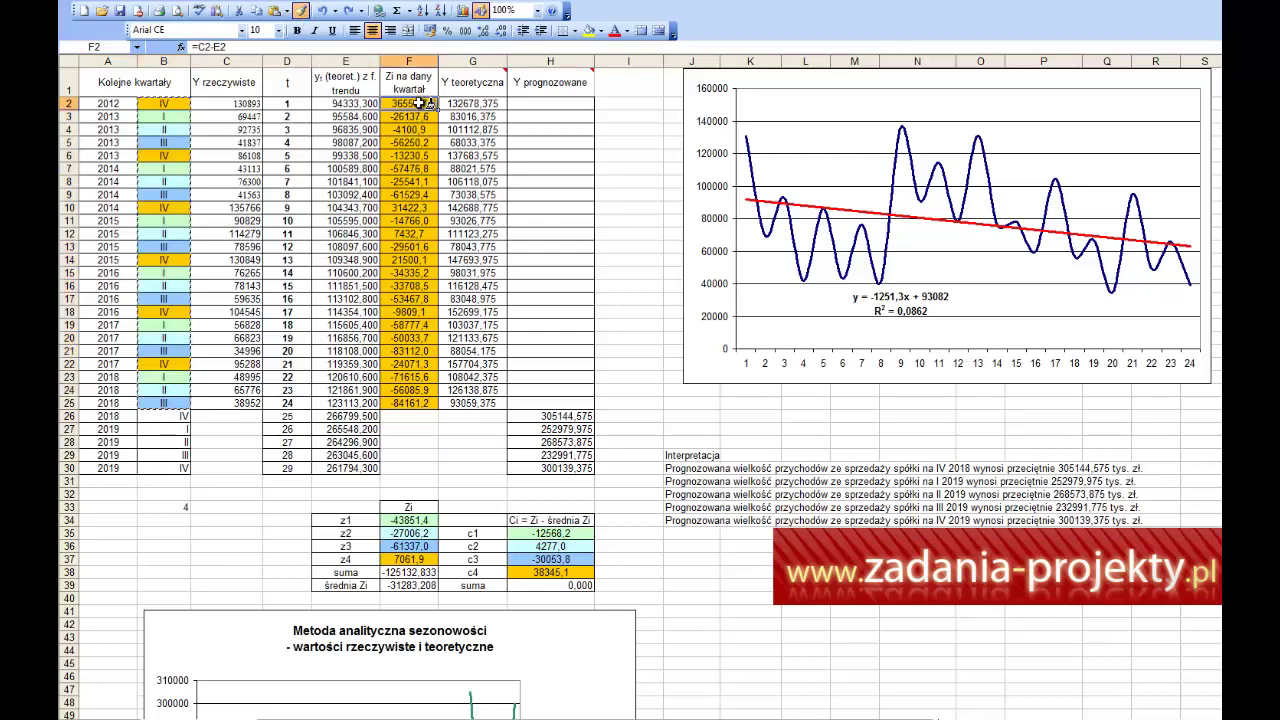
Step: Check which Zi cells the z1 and z2 average formulas in F34 and F35 reference
click(418, 521)
double_click(420, 520)
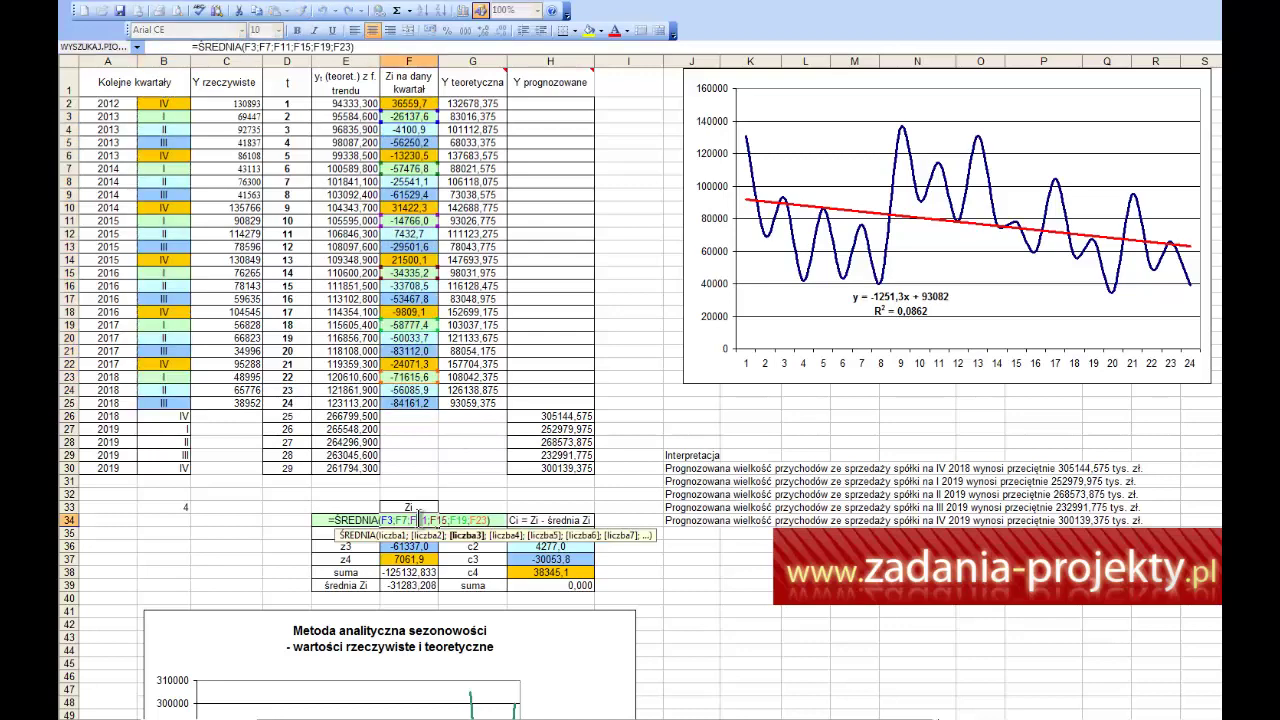
key(Escape)
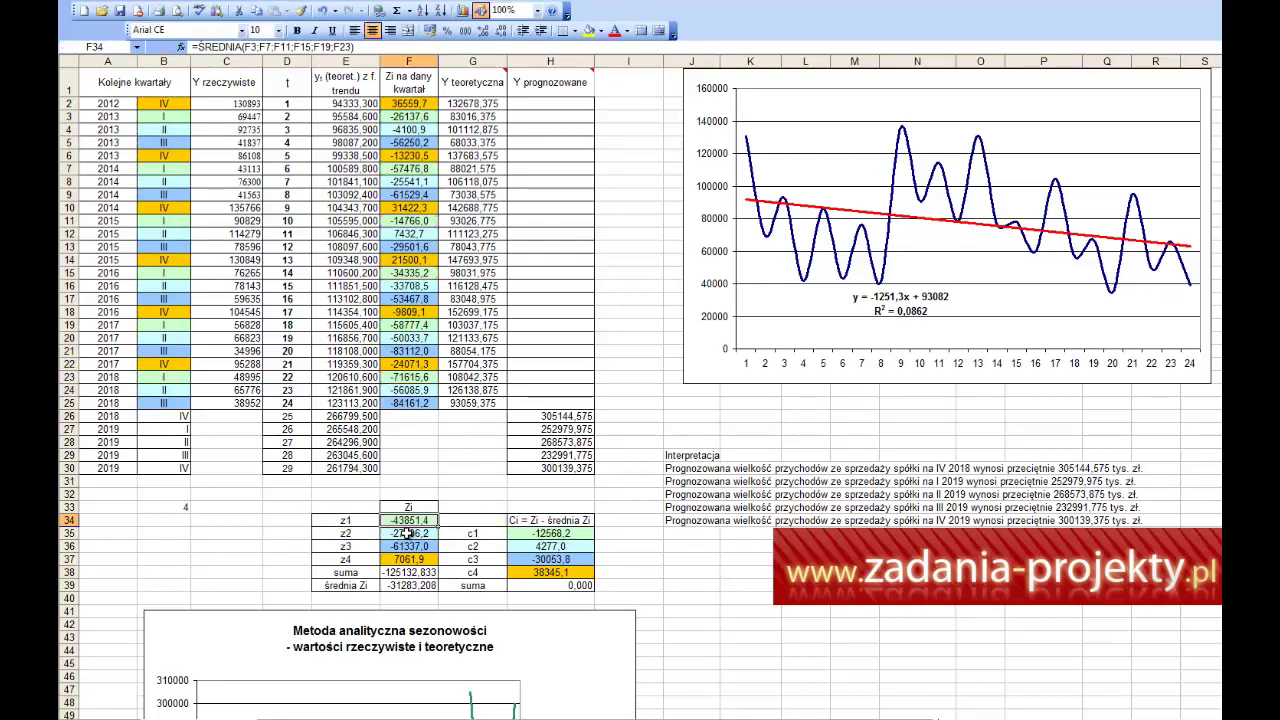
click(408, 534)
double_click(408, 534)
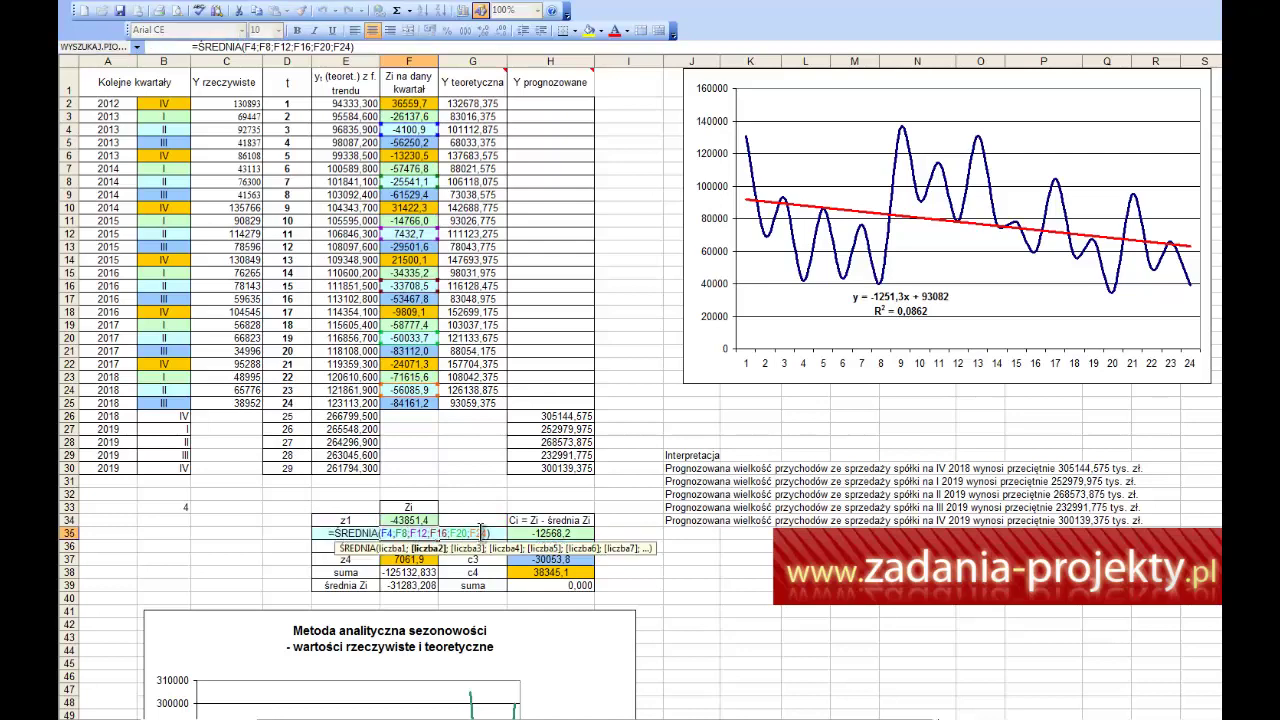
key(Escape)
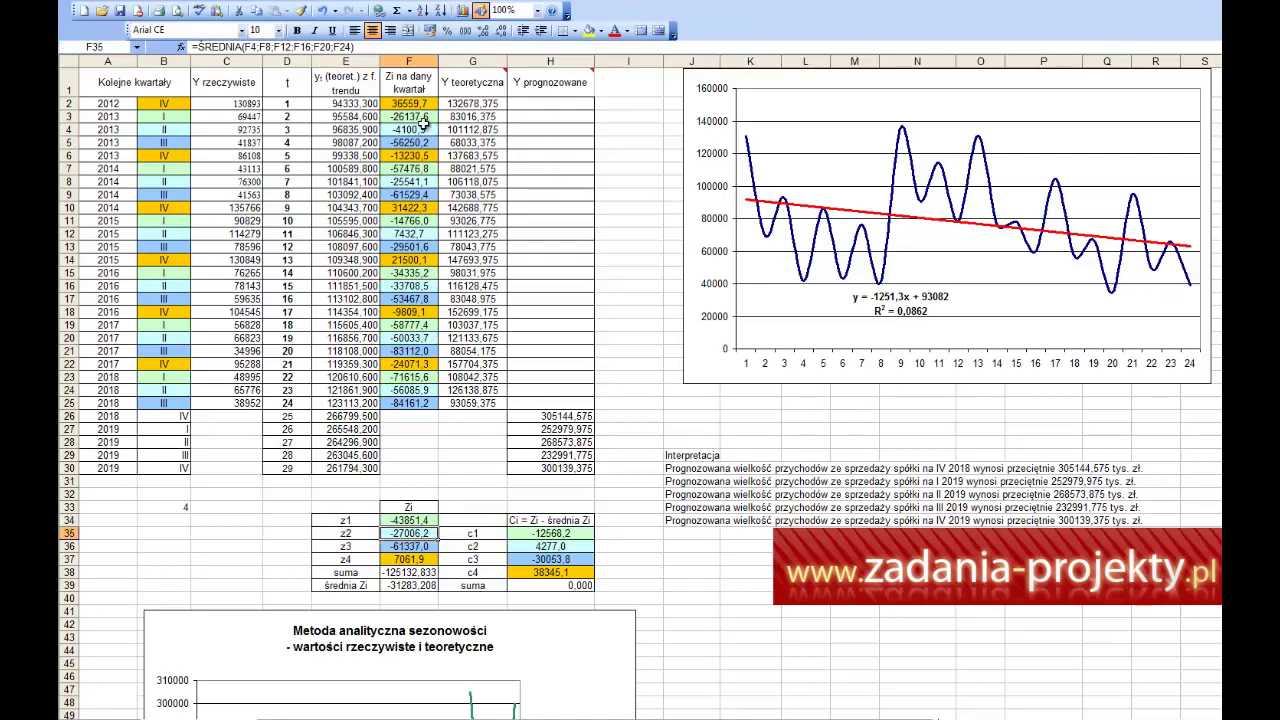
Step: Fill the z1 average formula from F34 down to F37 for z2, z3 and z4
click(434, 521)
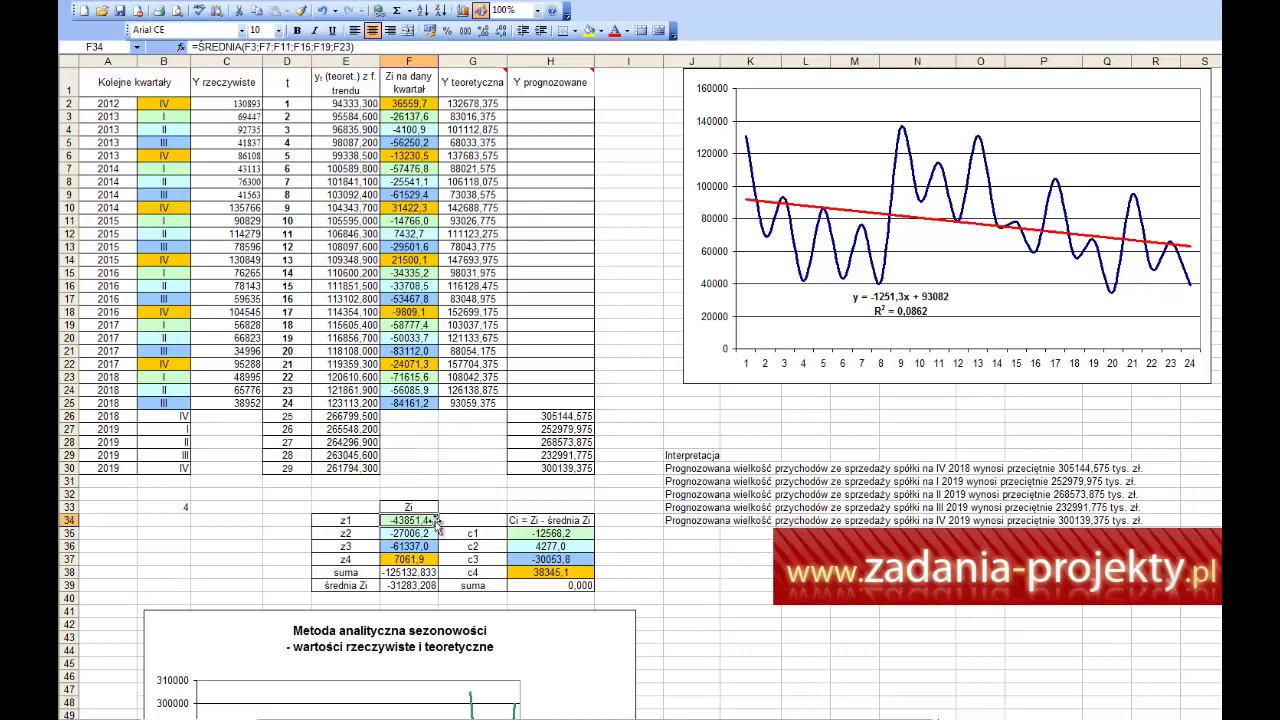
drag(440, 527, 440, 559)
click(422, 559)
Step: Check the Zi cells referenced by the filled average formulas for z2 in F35 and z3 in F36
double_click(422, 534)
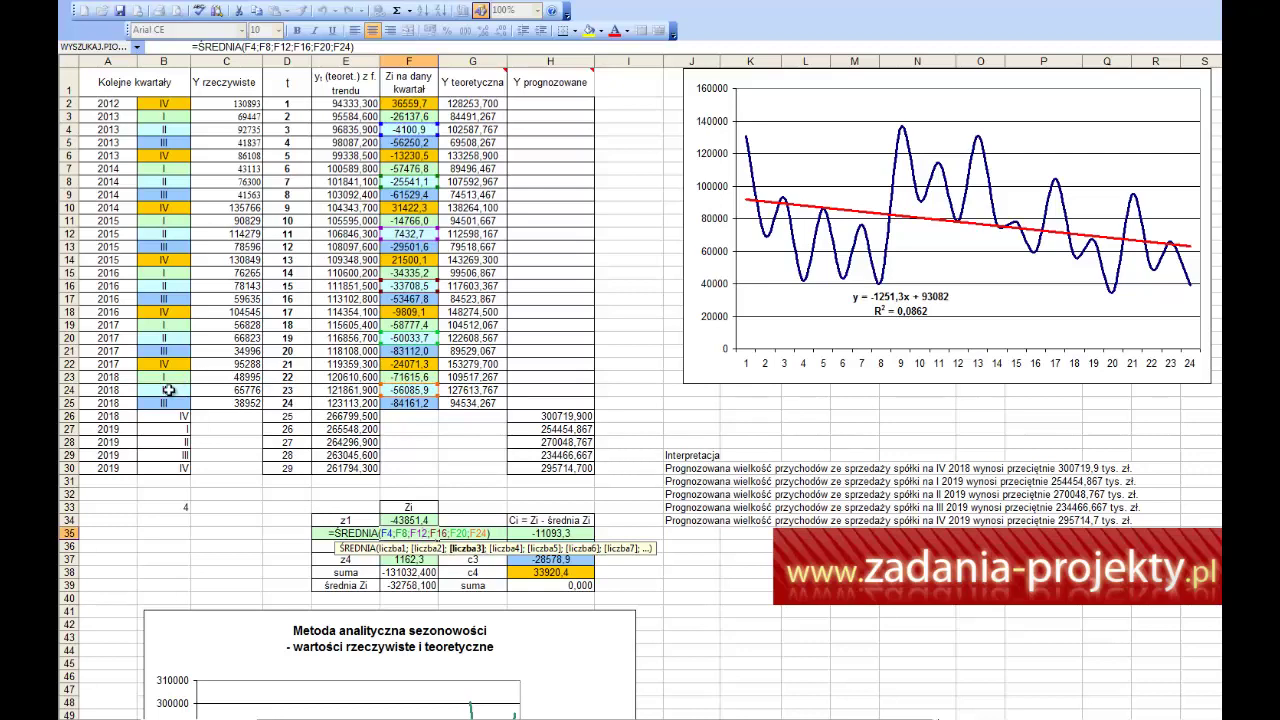
key(Escape)
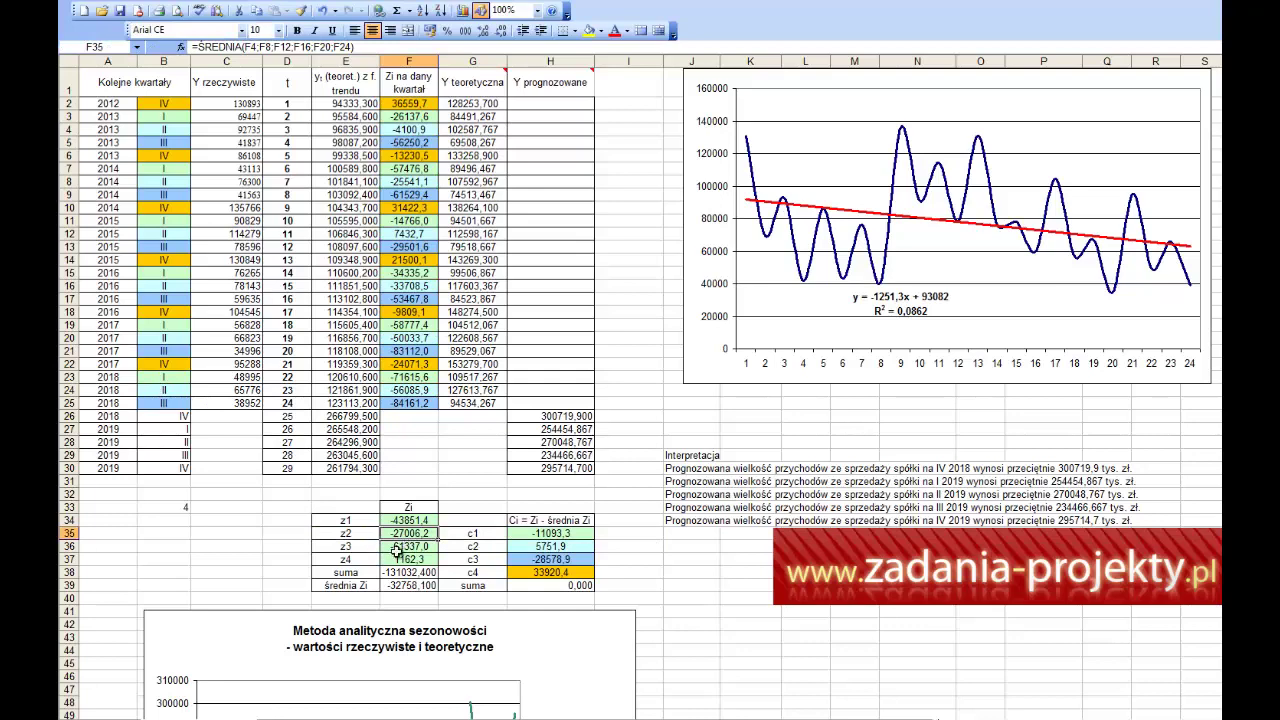
double_click(393, 549)
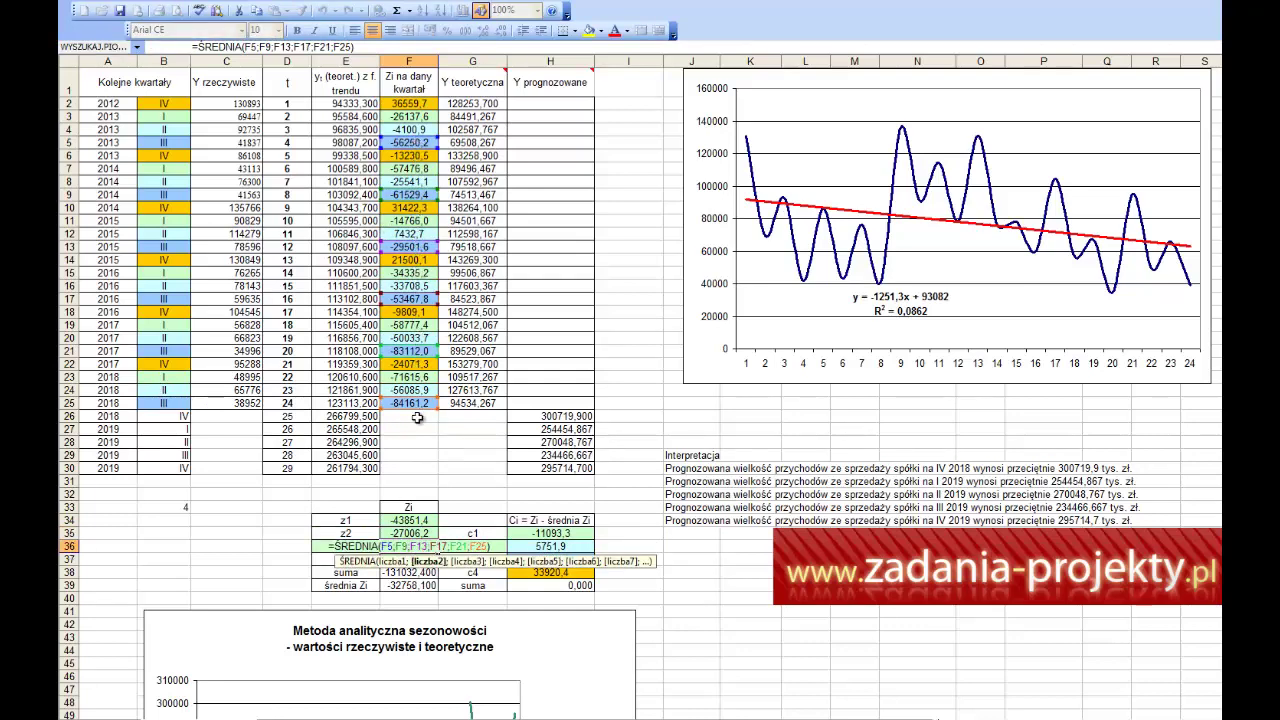
key(Escape)
Step: Correct the last reference of the z4 formula in F37 so it reads =ŚREDNIA(F6;F10;F14;F18;F22;F2)
double_click(410, 558)
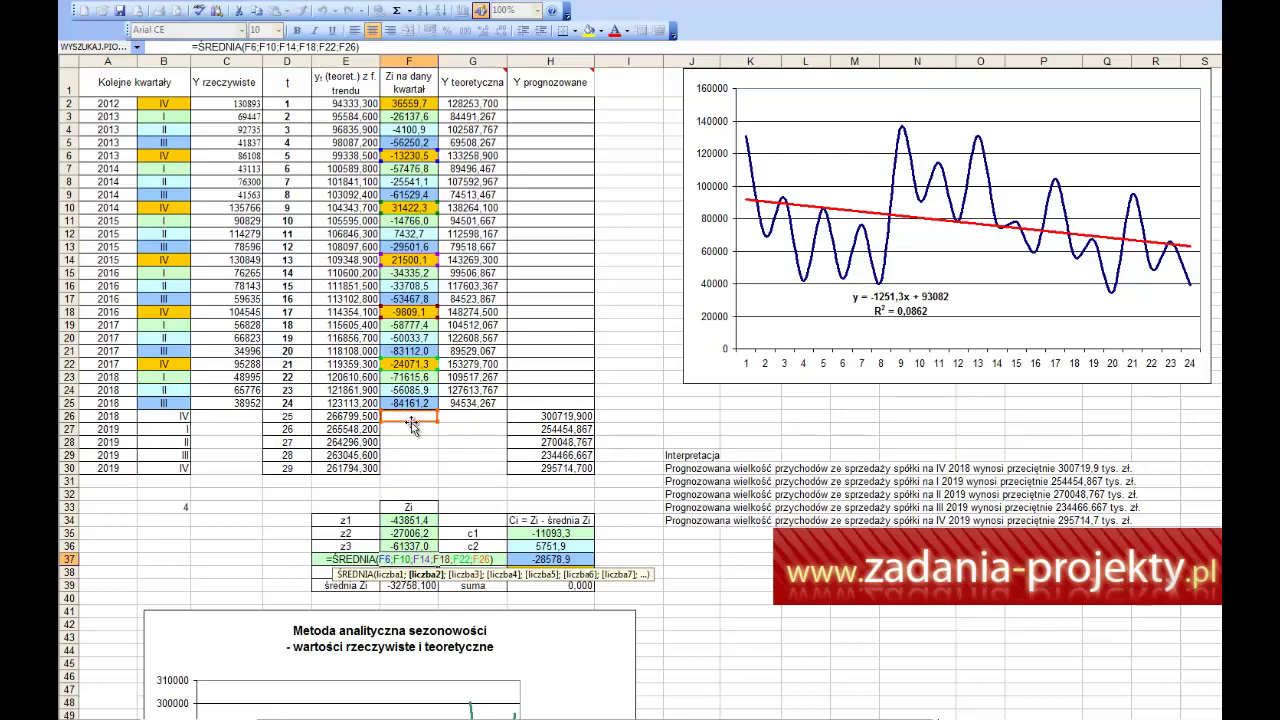
drag(410, 419, 416, 117)
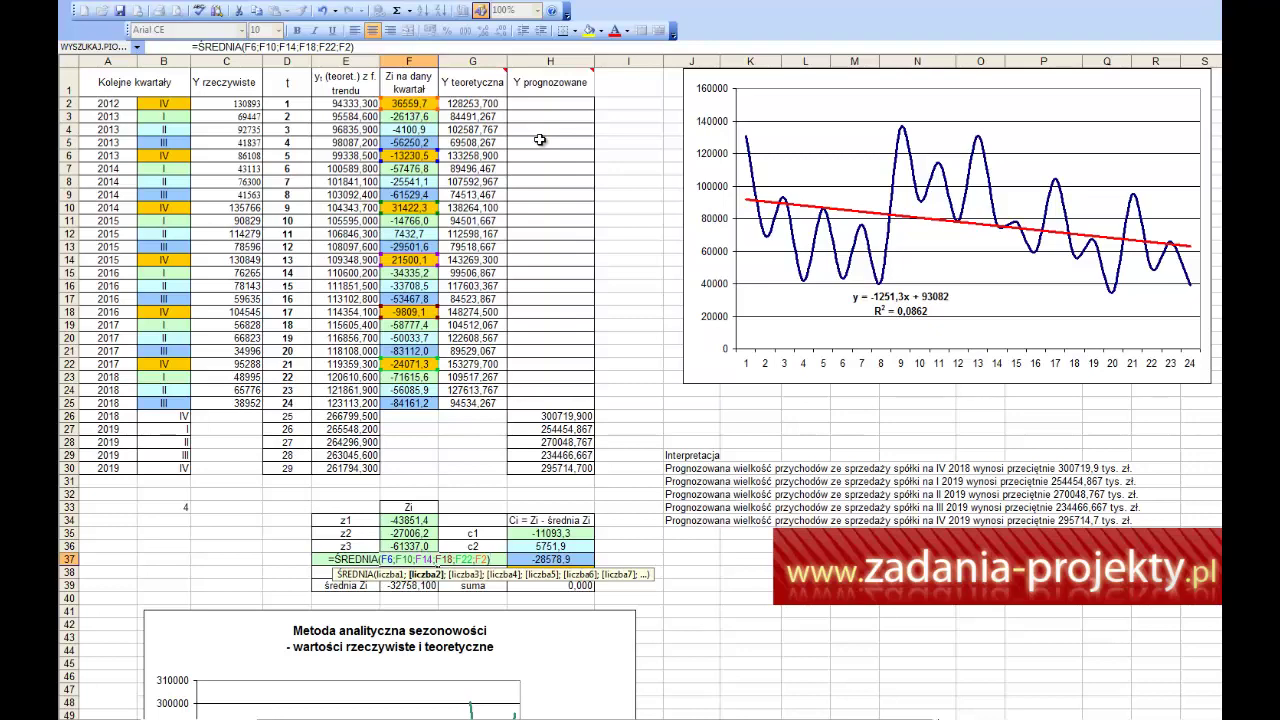
key(Return)
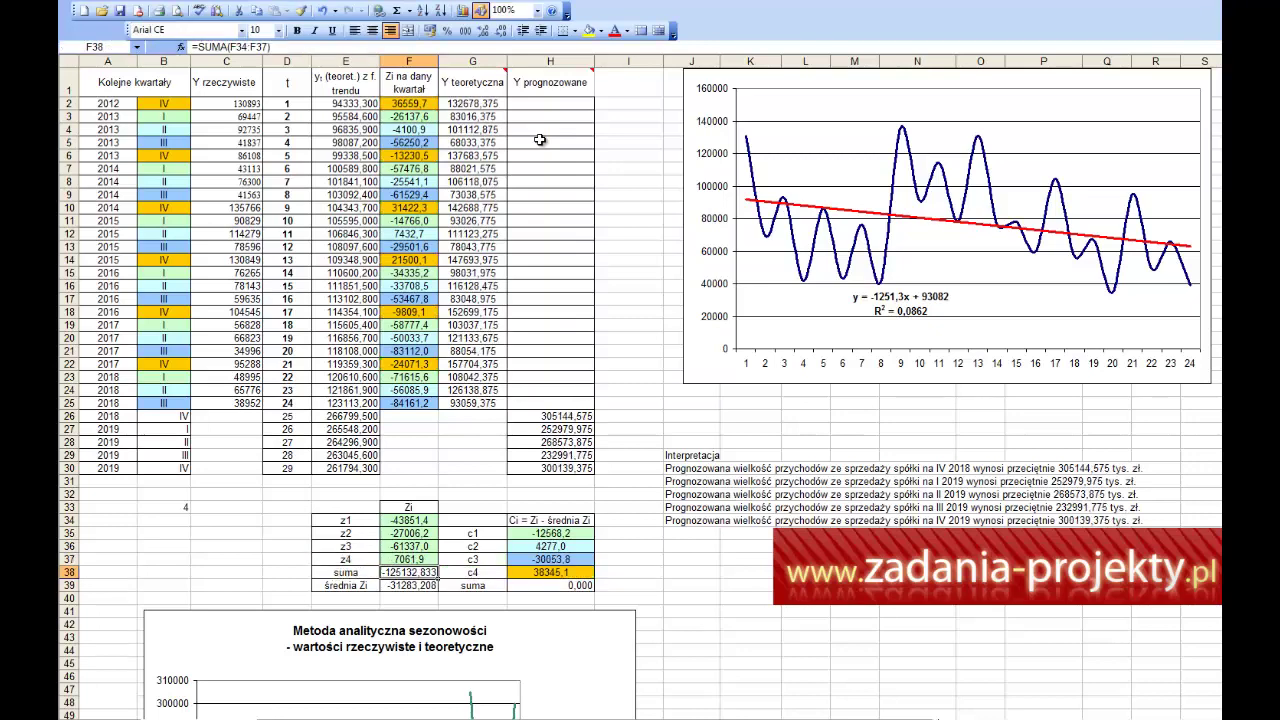
Step: Copy the quarter colour formatting from B3:B6 onto the z1 to z4 averages in F34:F37
drag(160, 103, 170, 401)
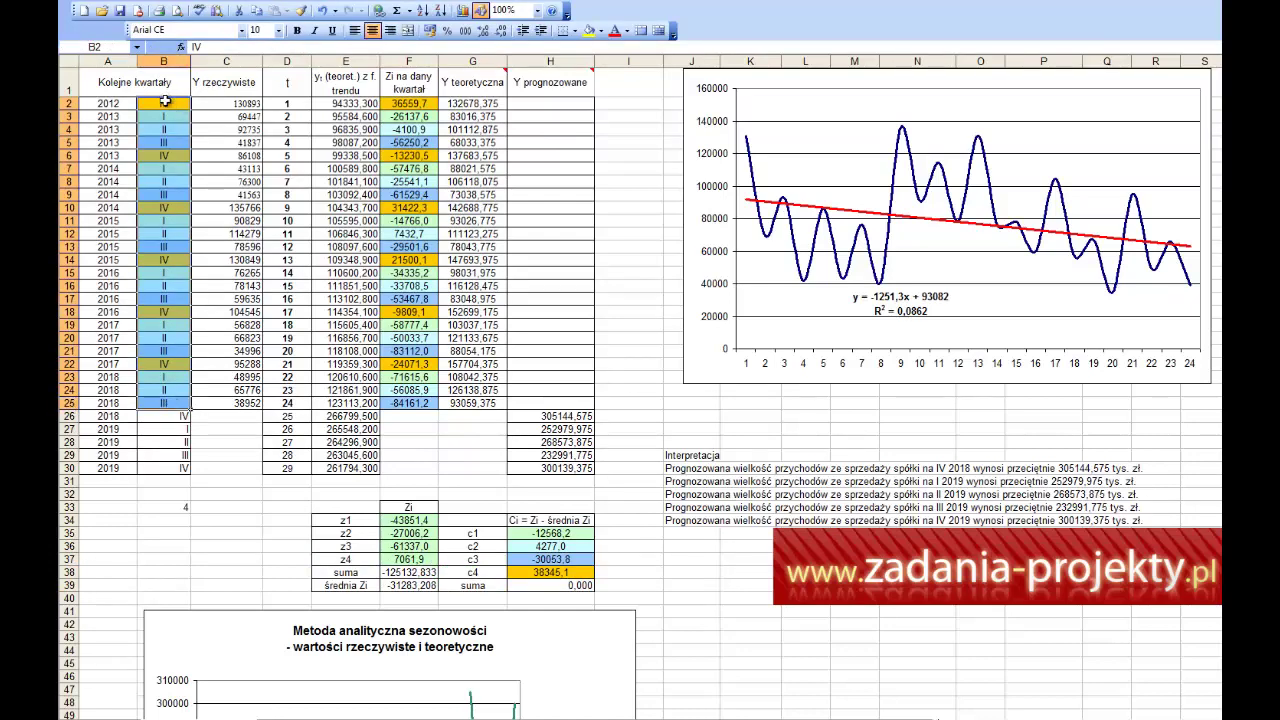
drag(165, 103, 172, 157)
click(300, 10)
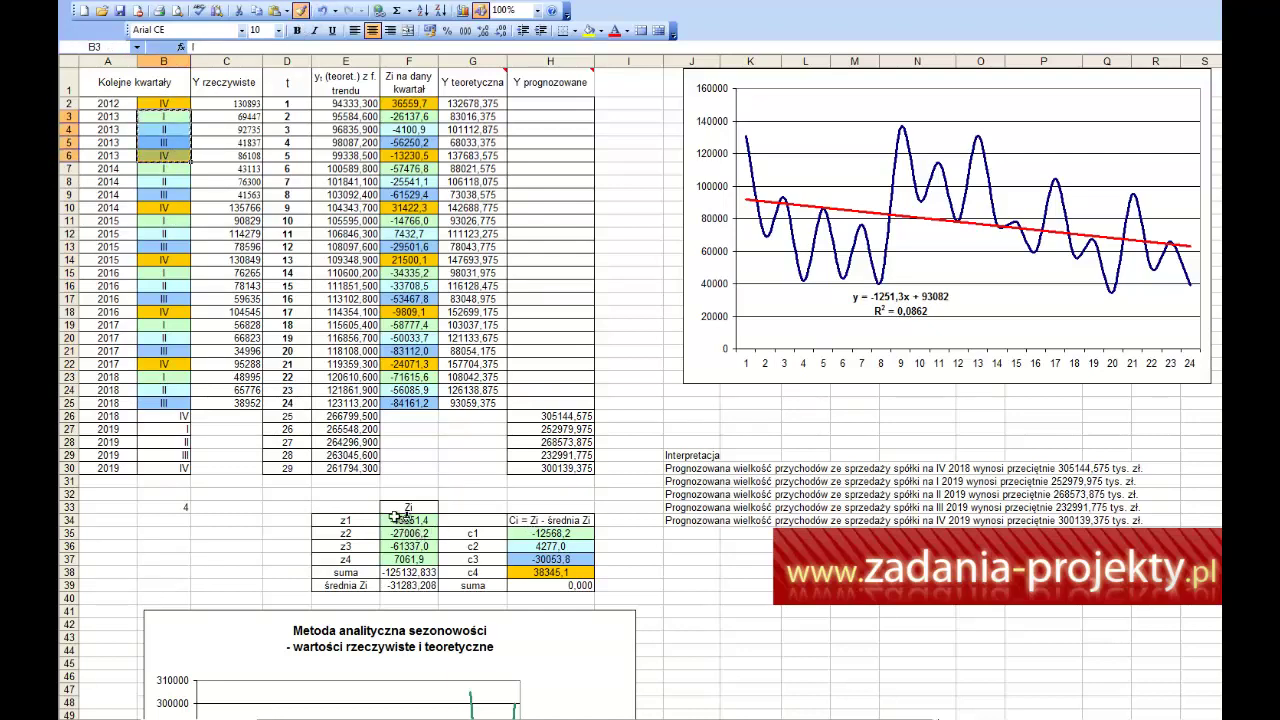
drag(400, 515, 408, 558)
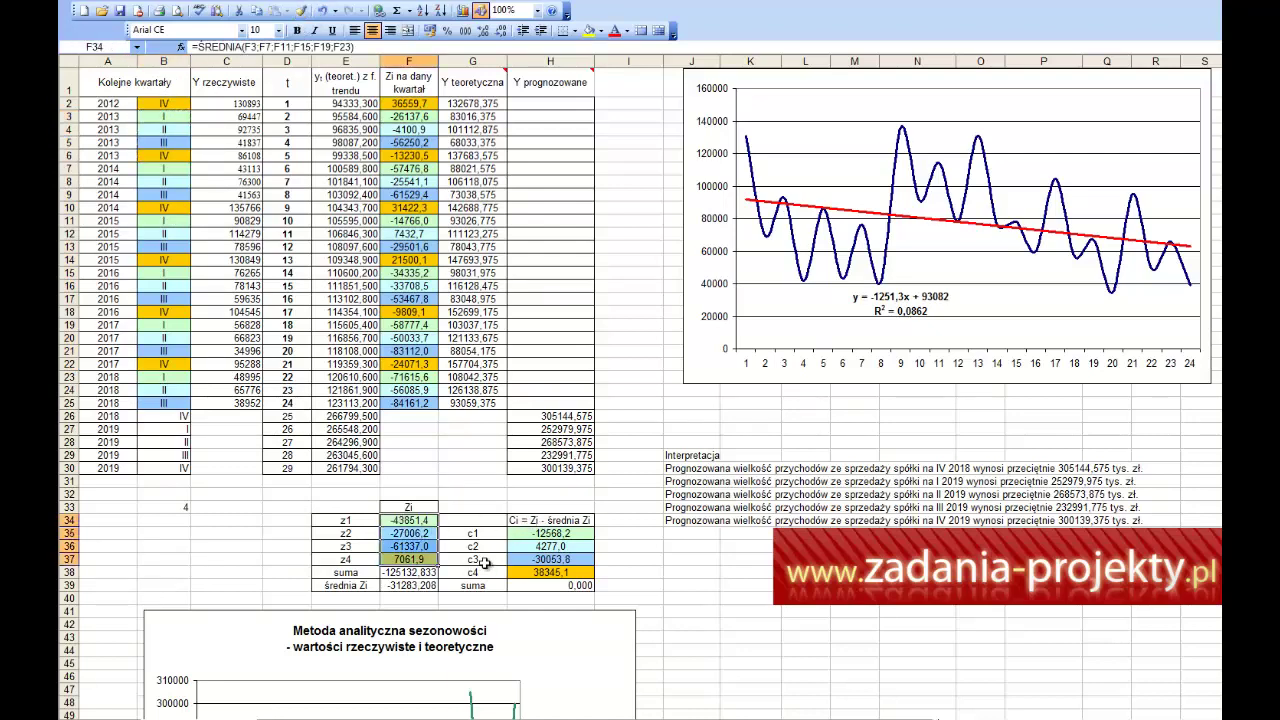
Step: Check which cells the z1 to z4 sum formula in F38 and the average formula in F39 reference
click(396, 582)
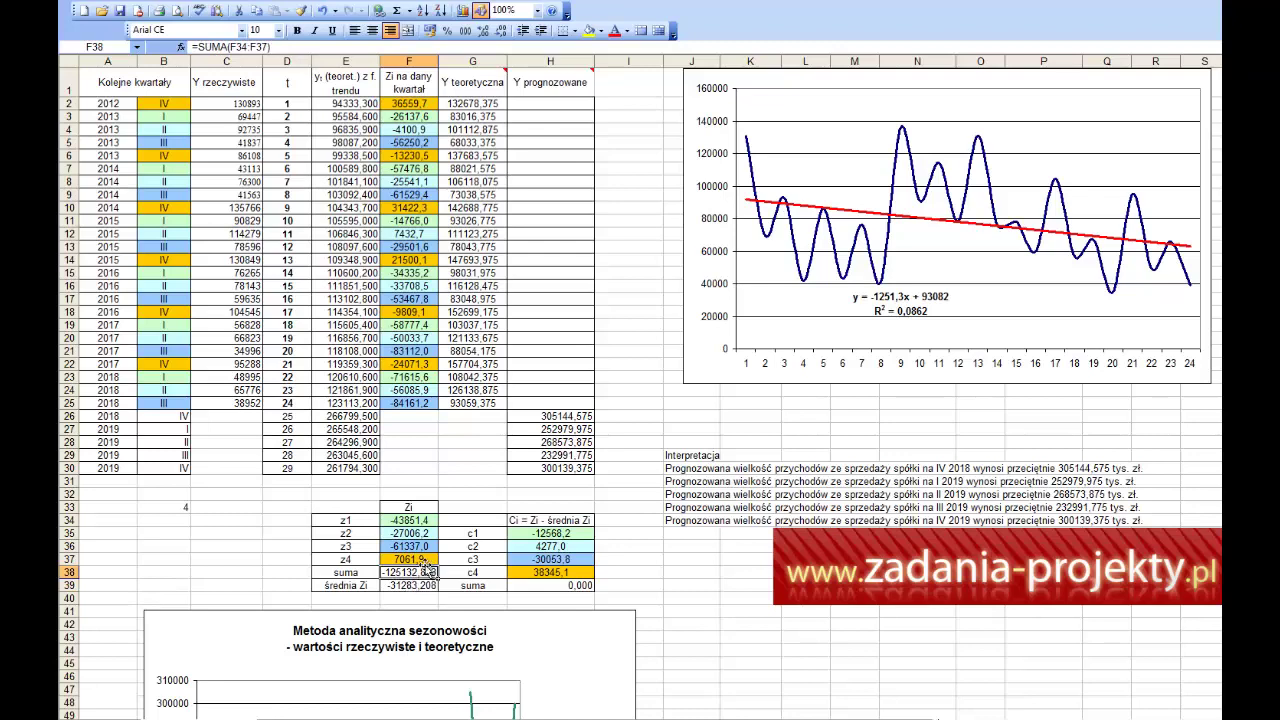
double_click(390, 573)
key(Escape)
click(408, 585)
double_click(408, 585)
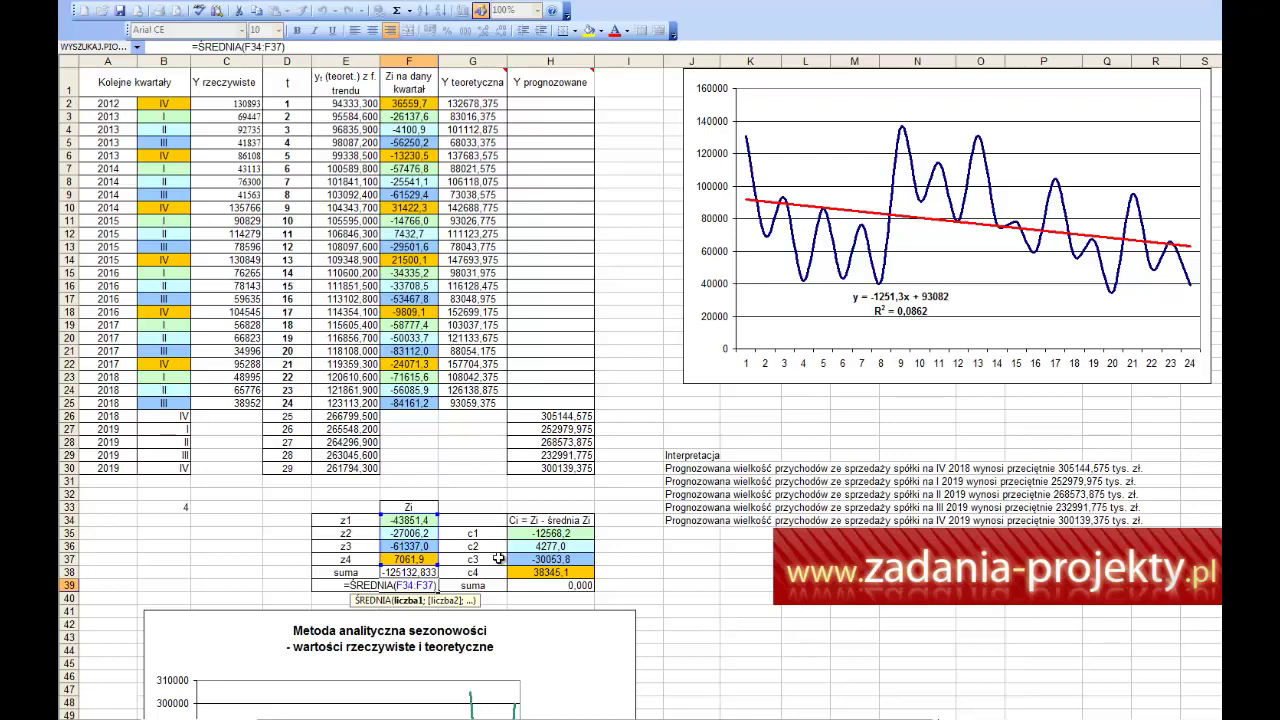
key(Escape)
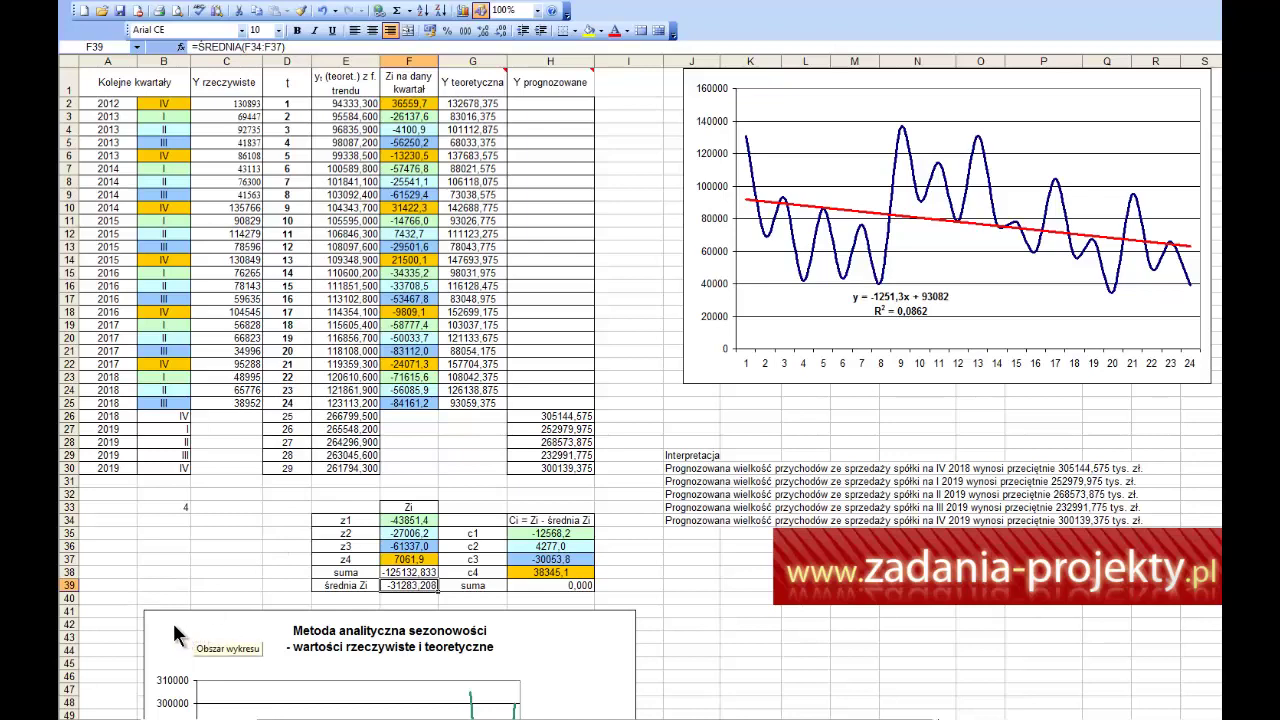
double_click(400, 587)
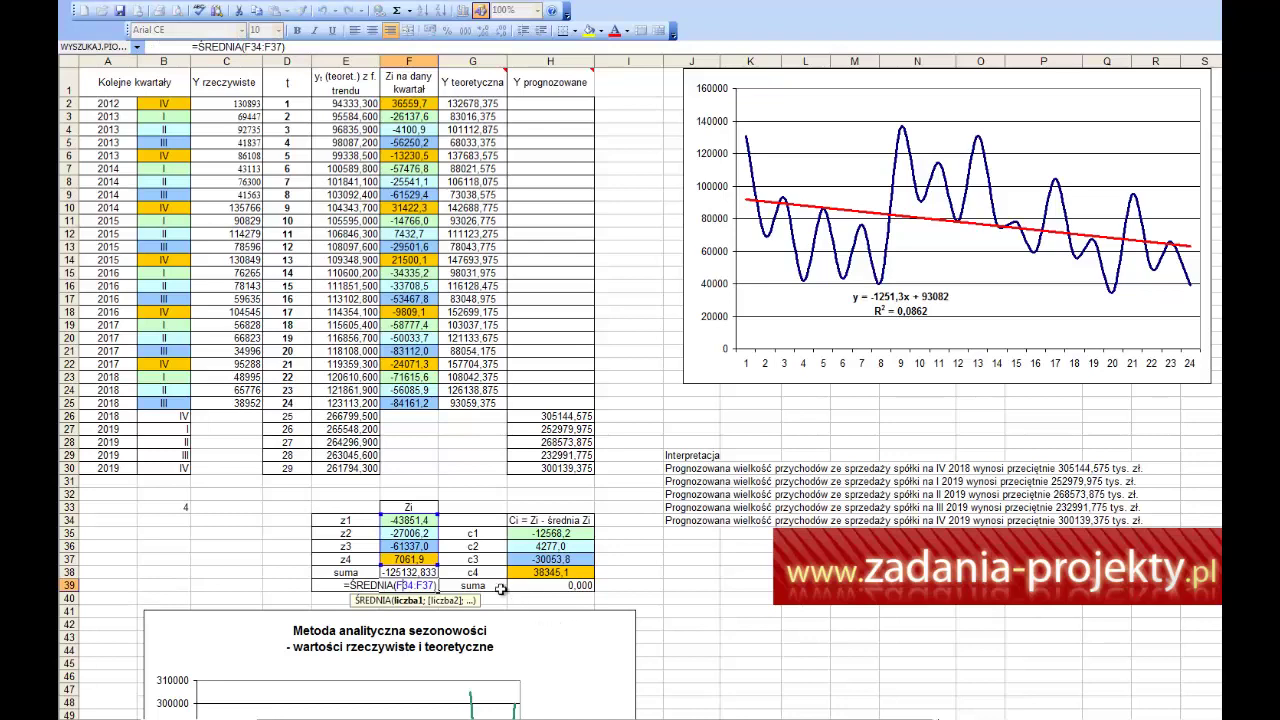
key(Escape)
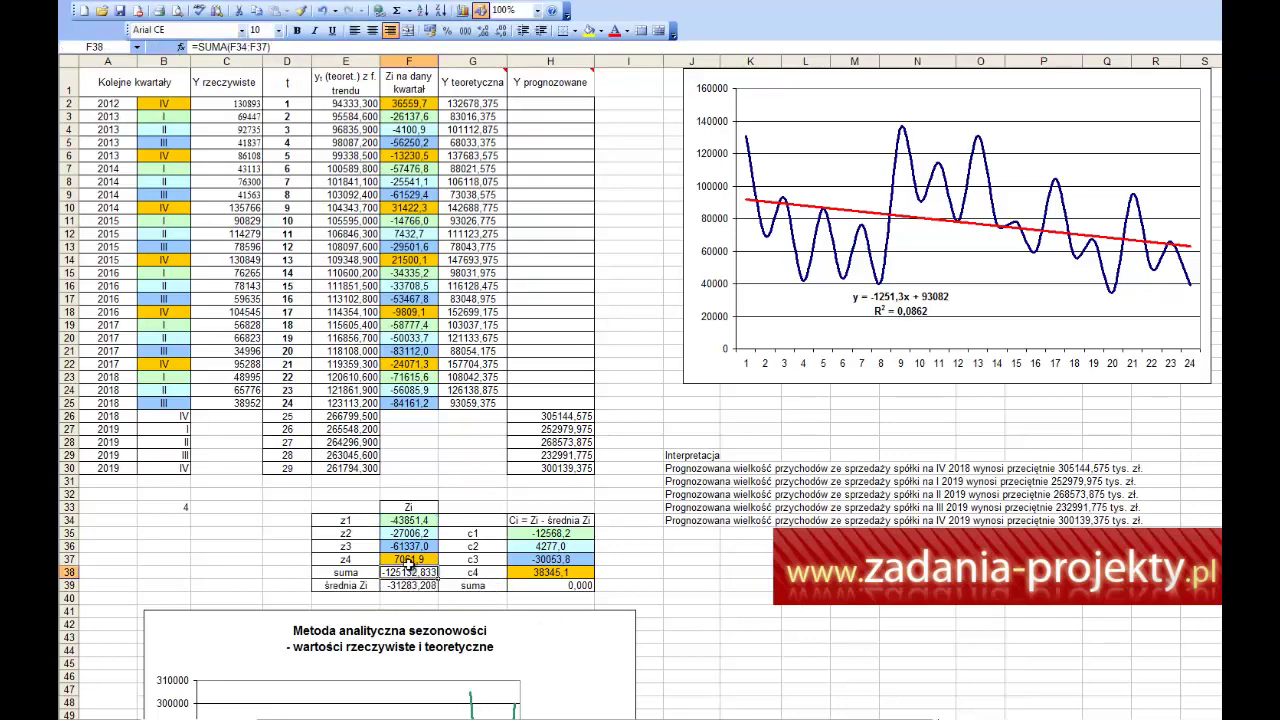
Step: Review the z1 to z4 averages, the Ci = Zi - średnia Zi definition in H34 and the mean in F39
drag(408, 521, 384, 556)
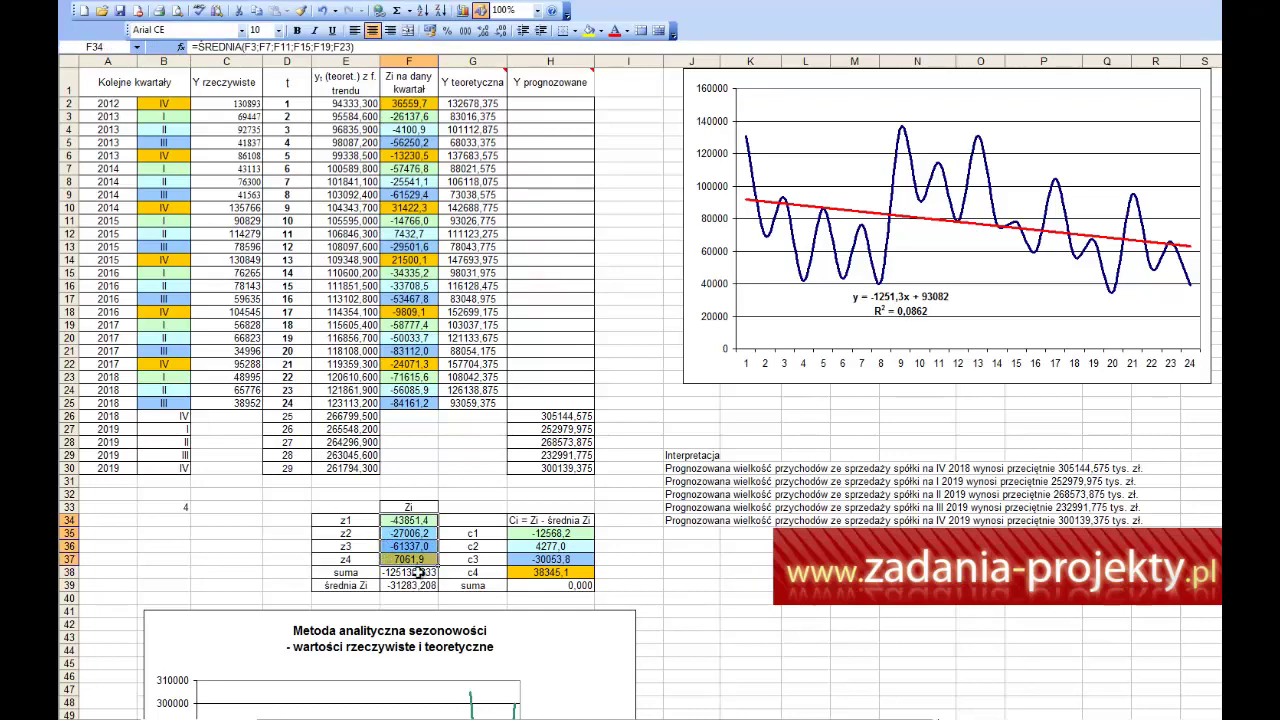
click(545, 522)
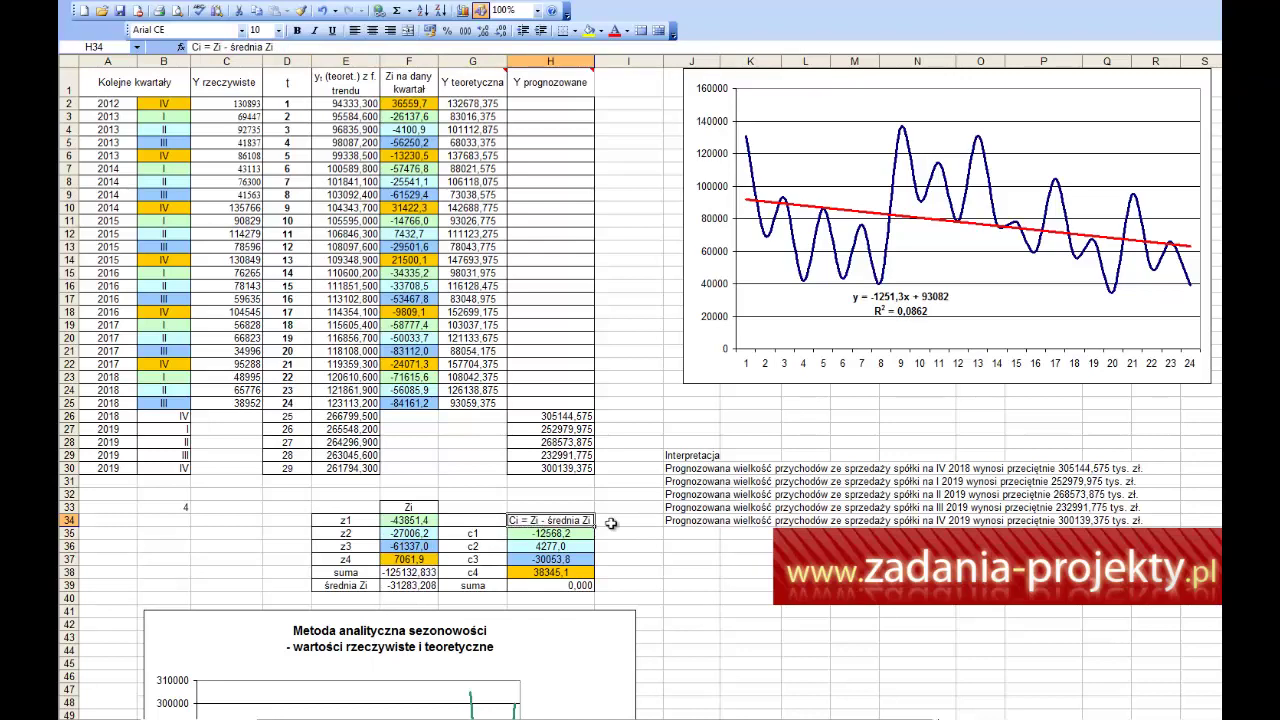
double_click(421, 586)
key(Escape)
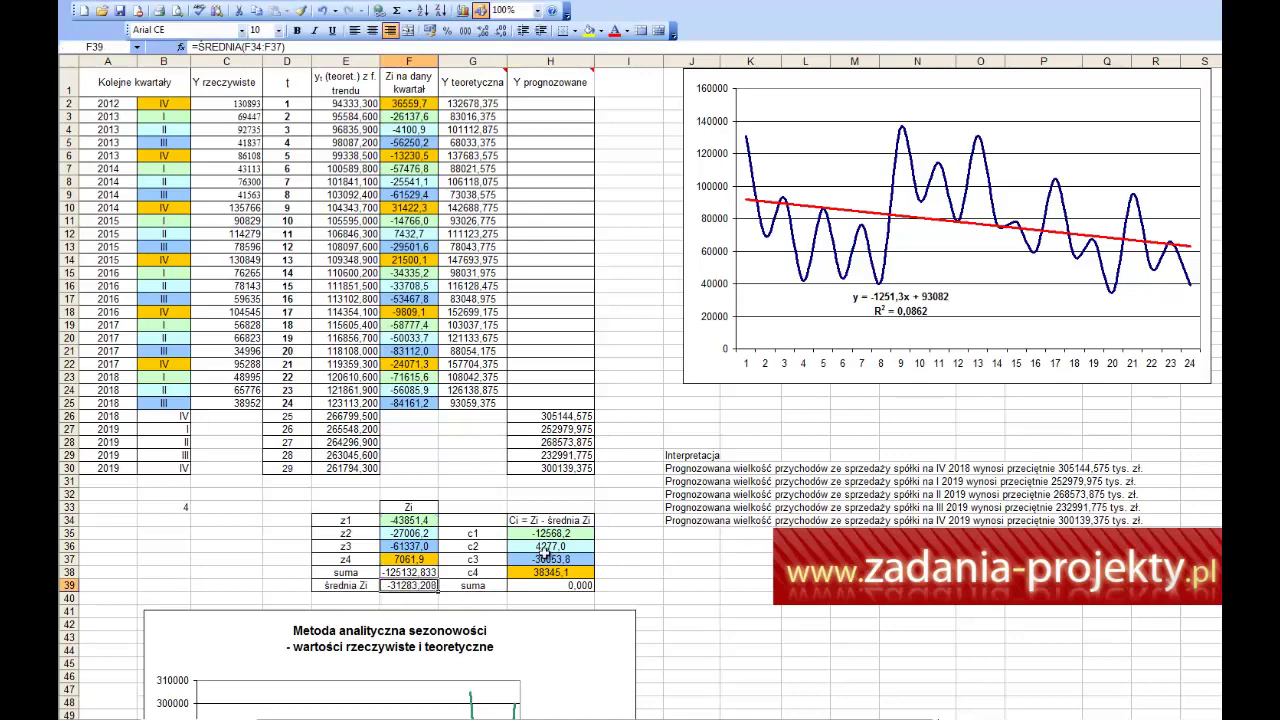
Step: Check the cells referenced by the seasonal deviation formulas for c1 in H35, c2 in H36 and c4 in H38
double_click(555, 534)
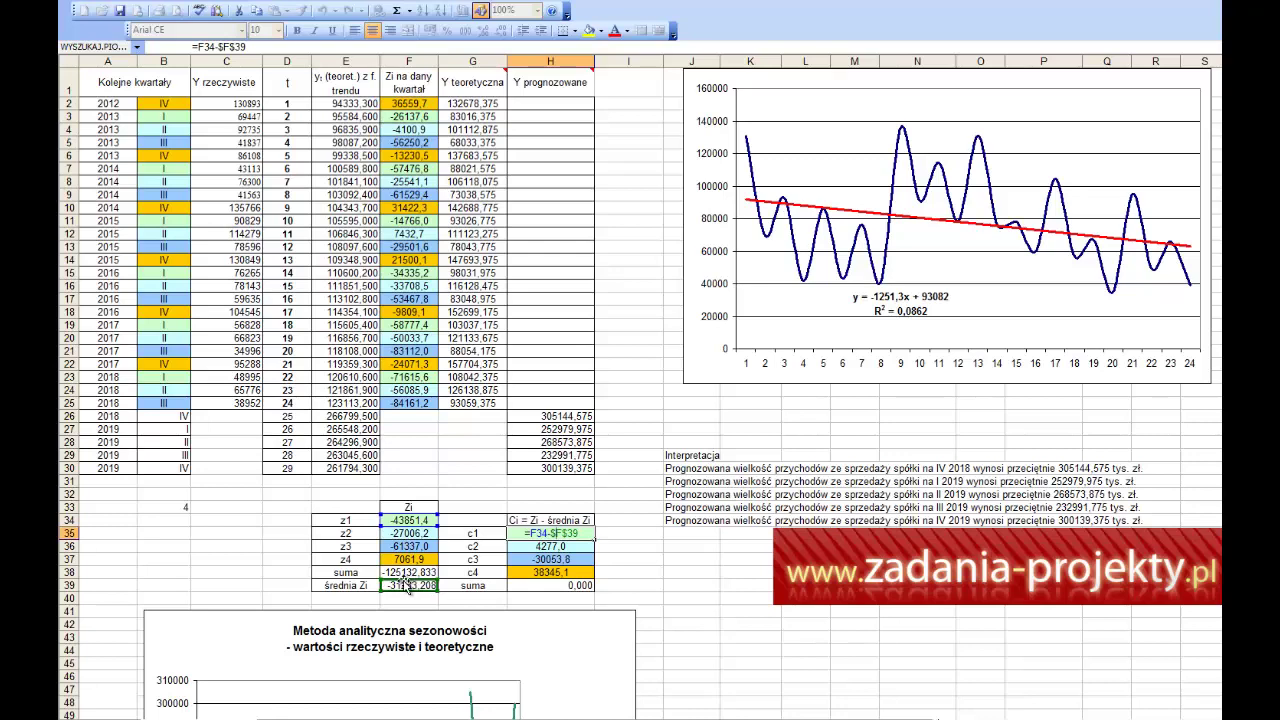
key(Return)
double_click(550, 545)
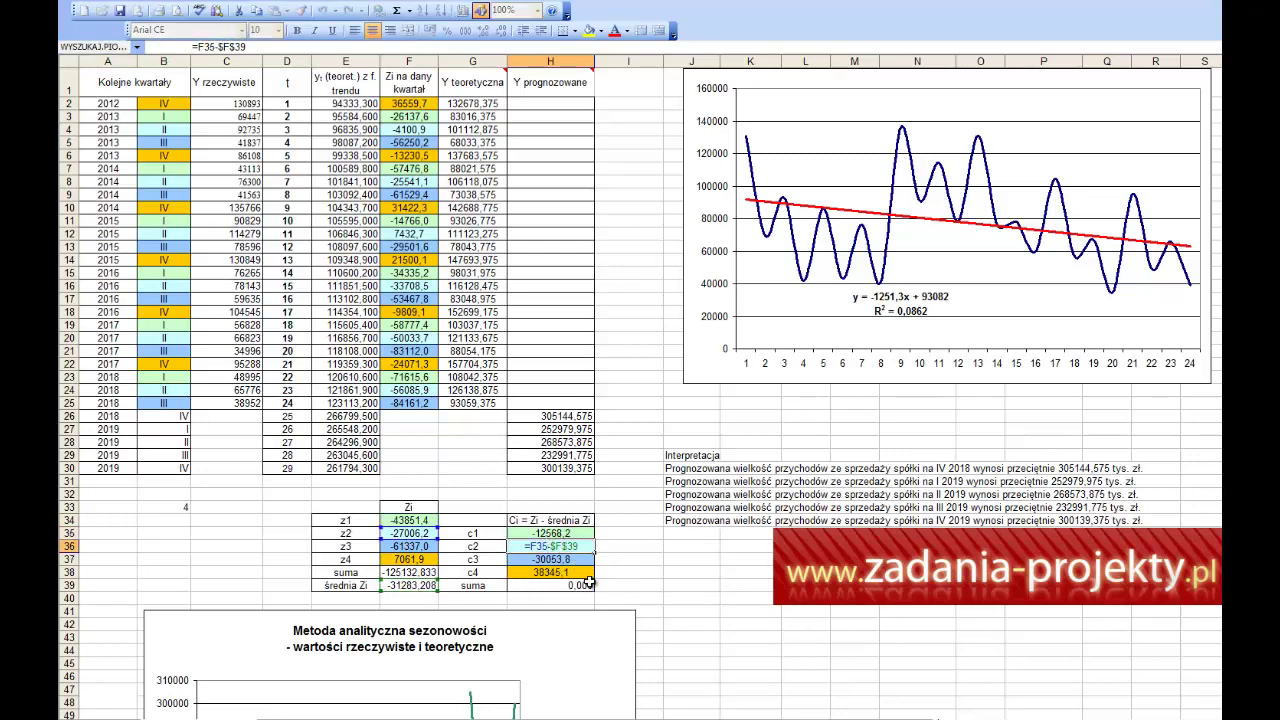
key(Return)
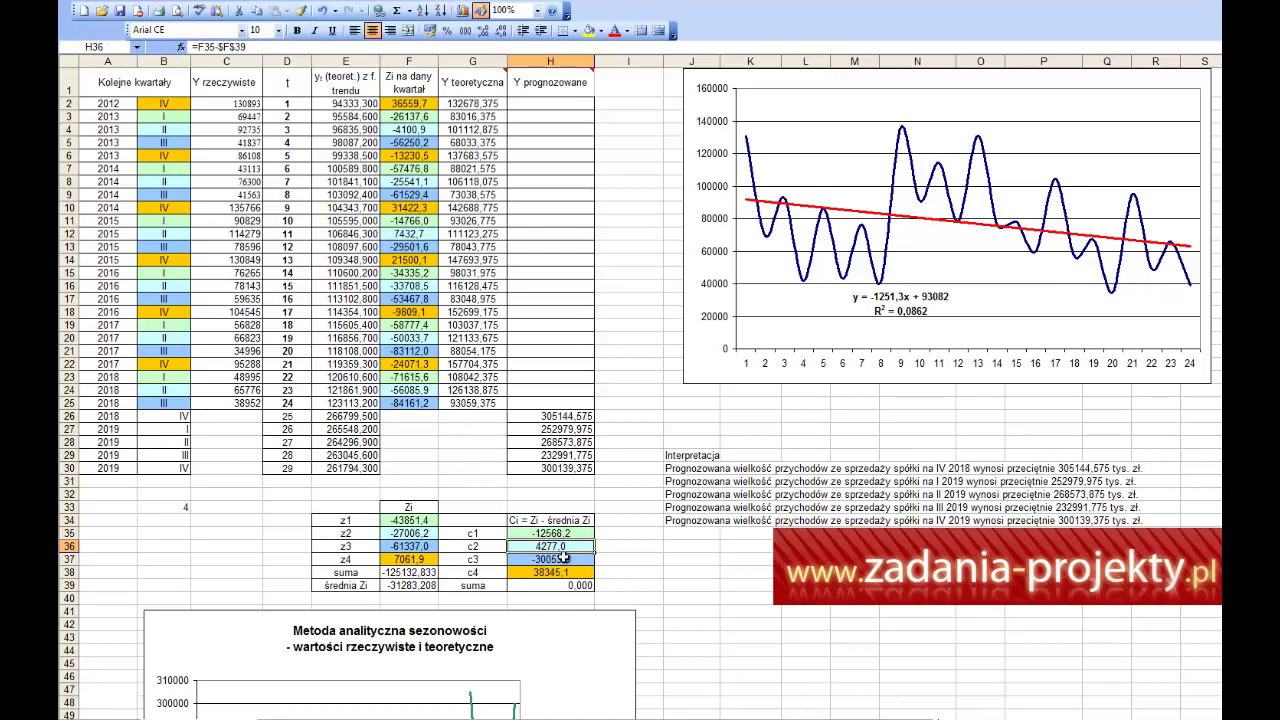
key(Return)
key(Return)
double_click(539, 571)
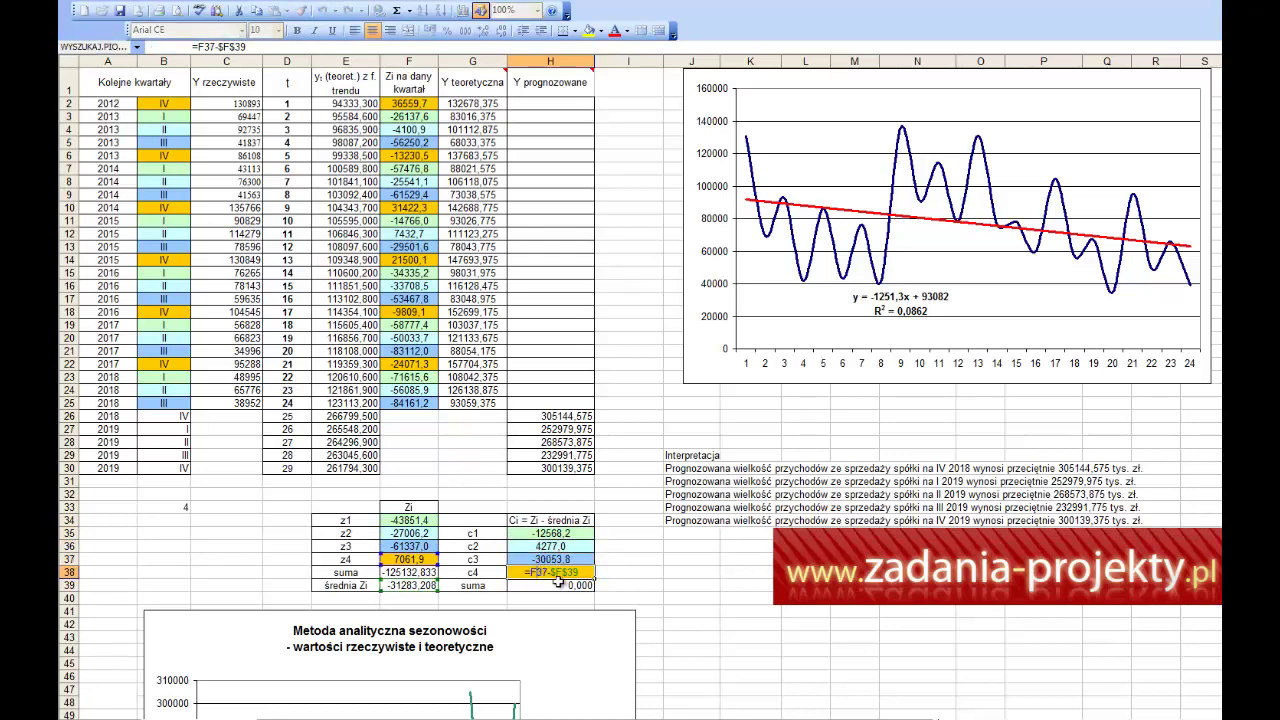
key(Return)
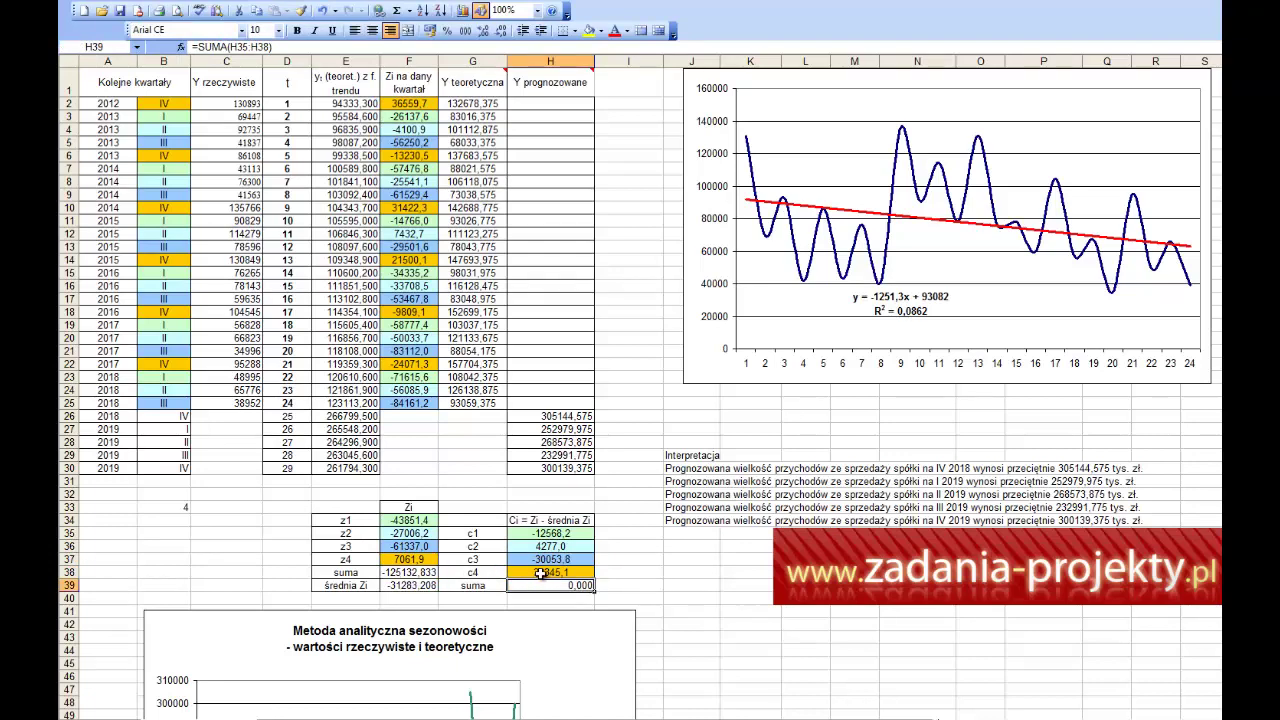
Step: Review the c1 to c4 range in H35:H38 and the formula that sums it in H39
drag(542, 572, 556, 536)
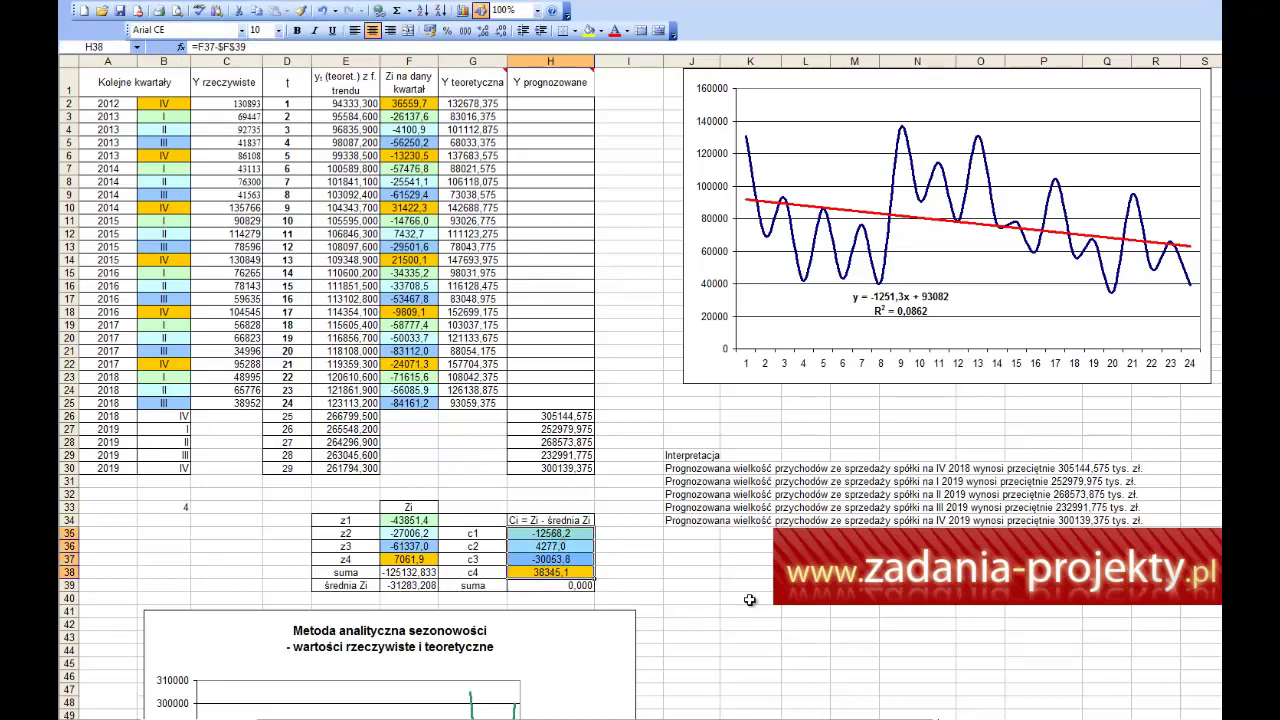
click(658, 596)
click(566, 533)
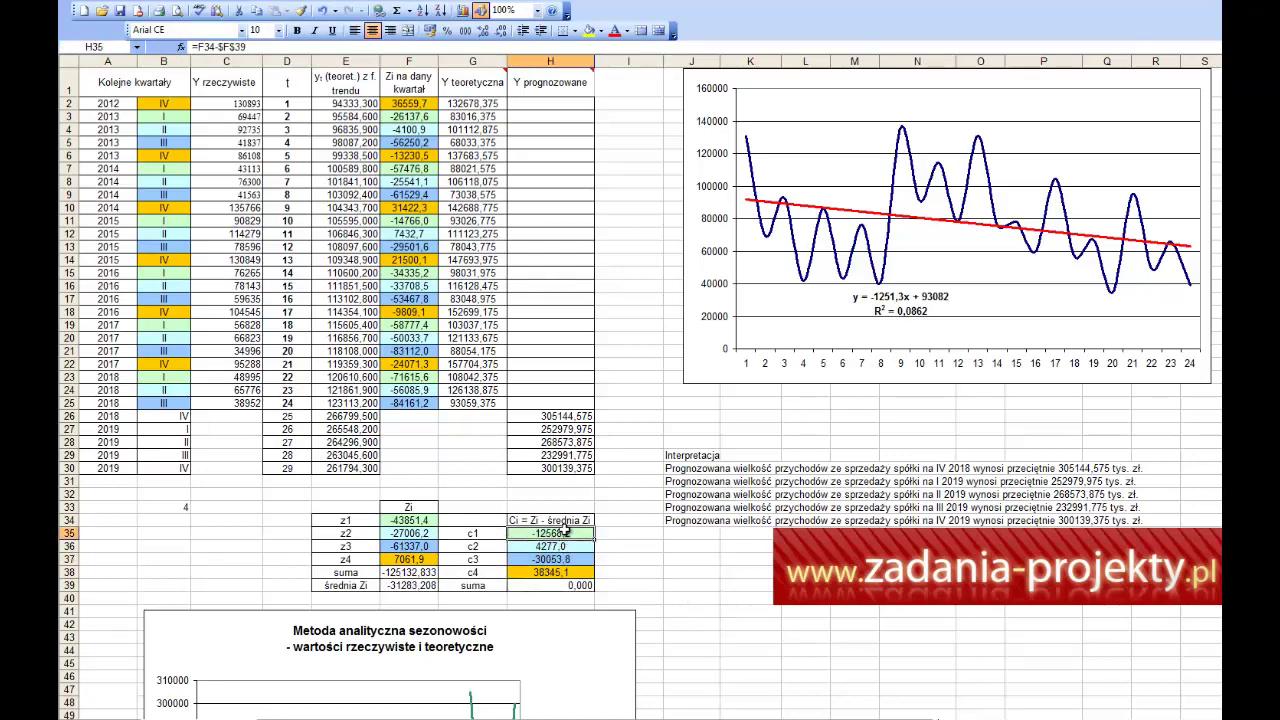
click(557, 584)
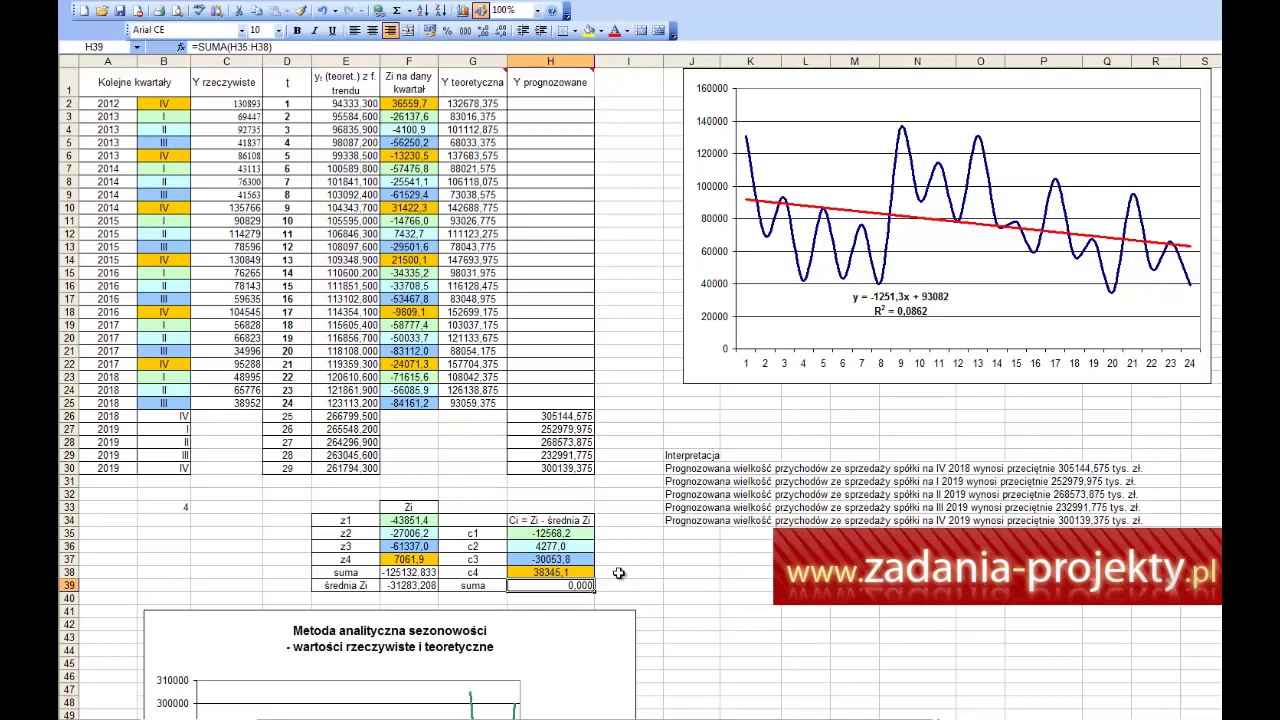
Step: Examine the individual seasonal deviations c1 to c4 in H35:H38 for each quarter
click(540, 536)
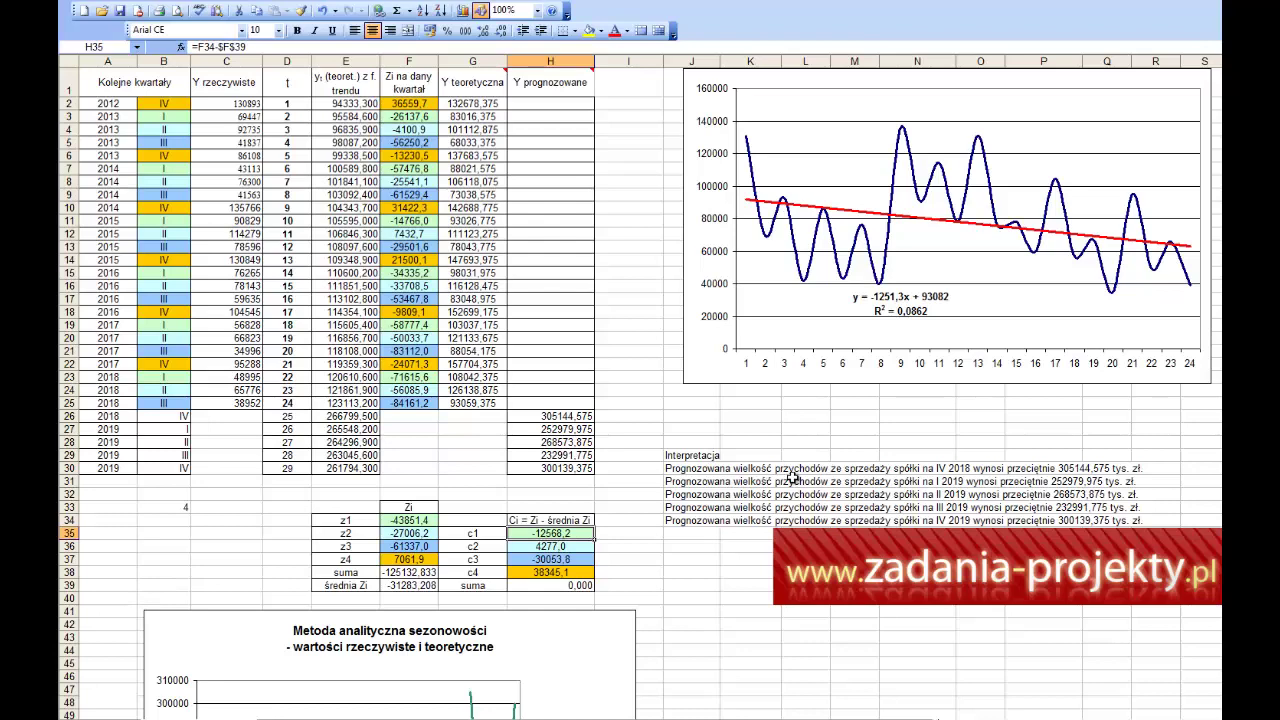
click(550, 549)
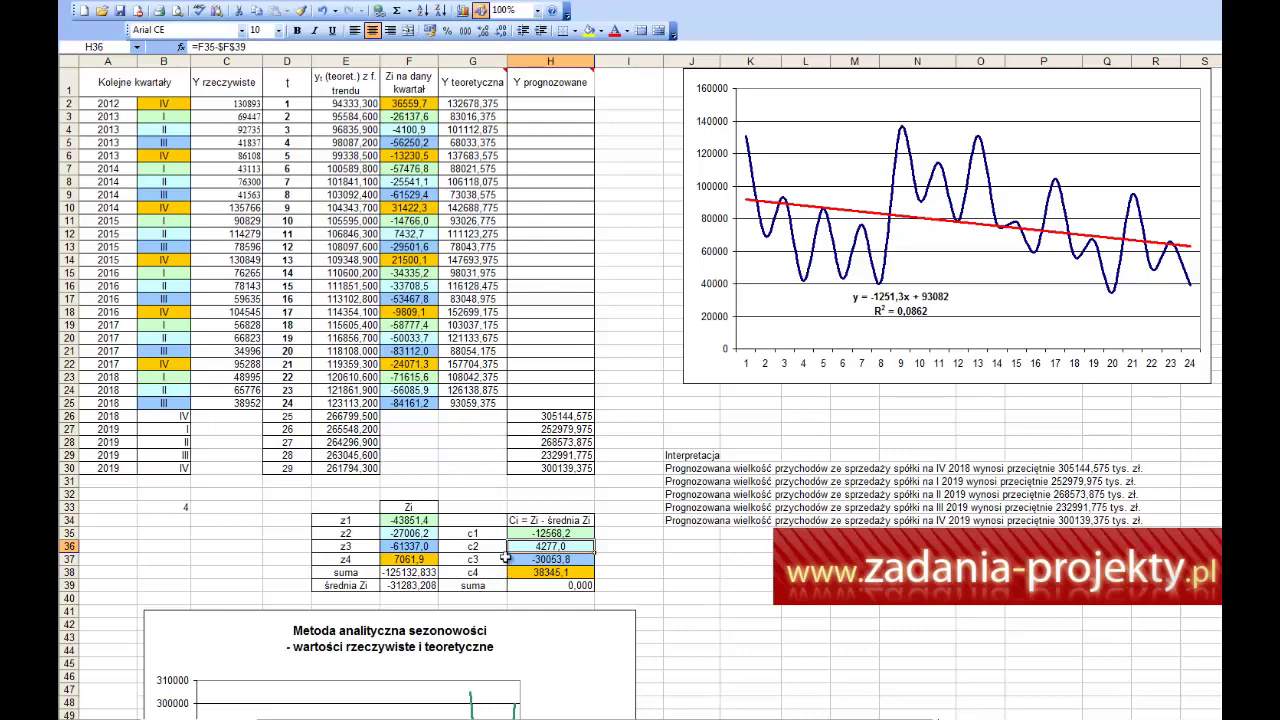
click(478, 545)
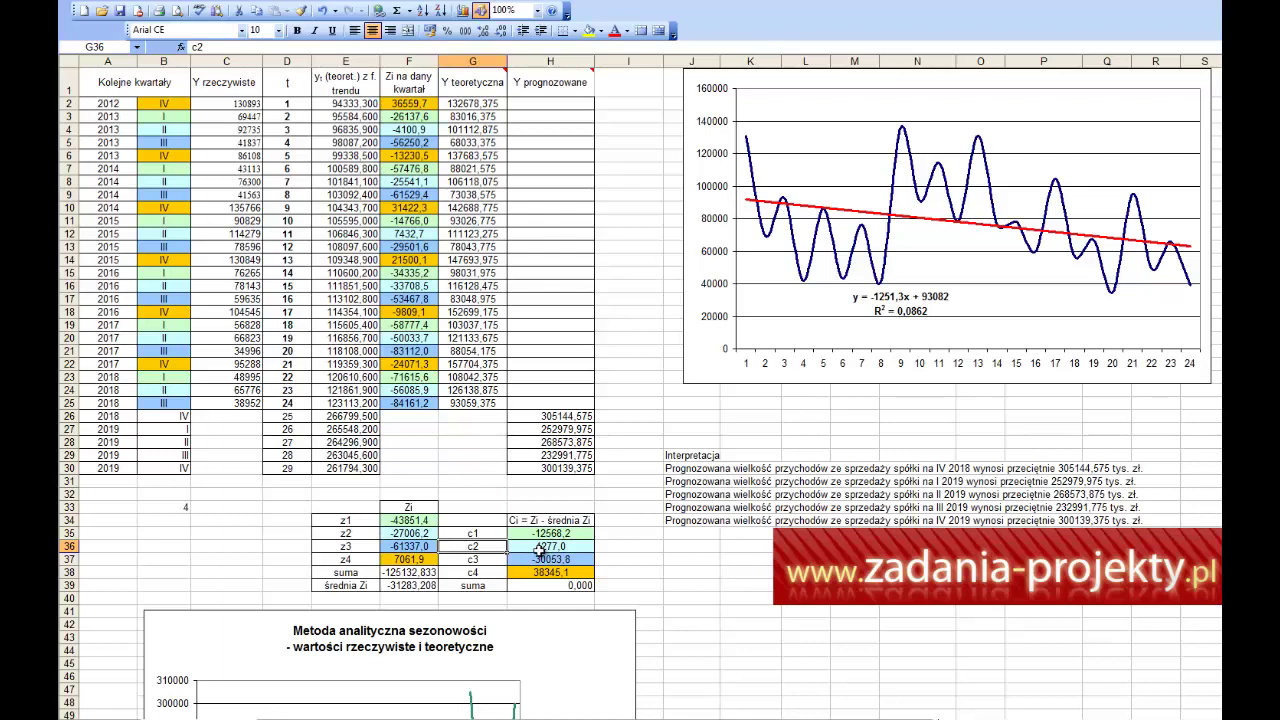
click(540, 548)
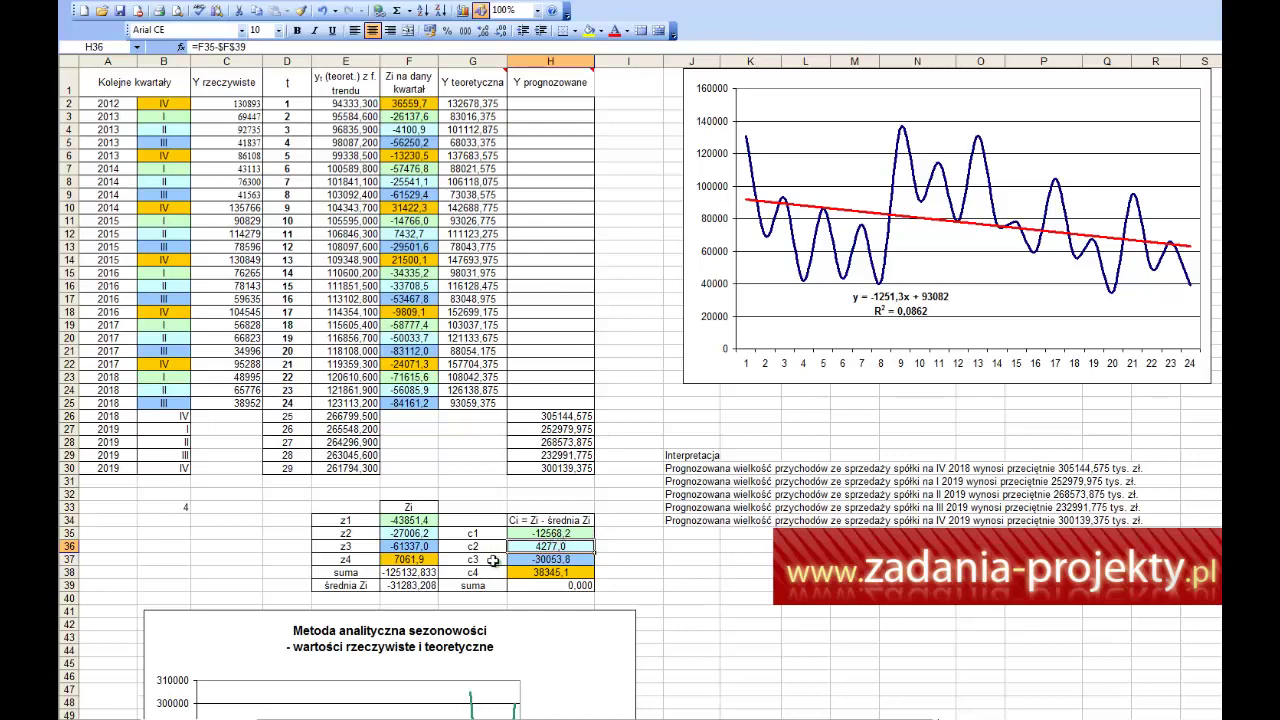
click(497, 562)
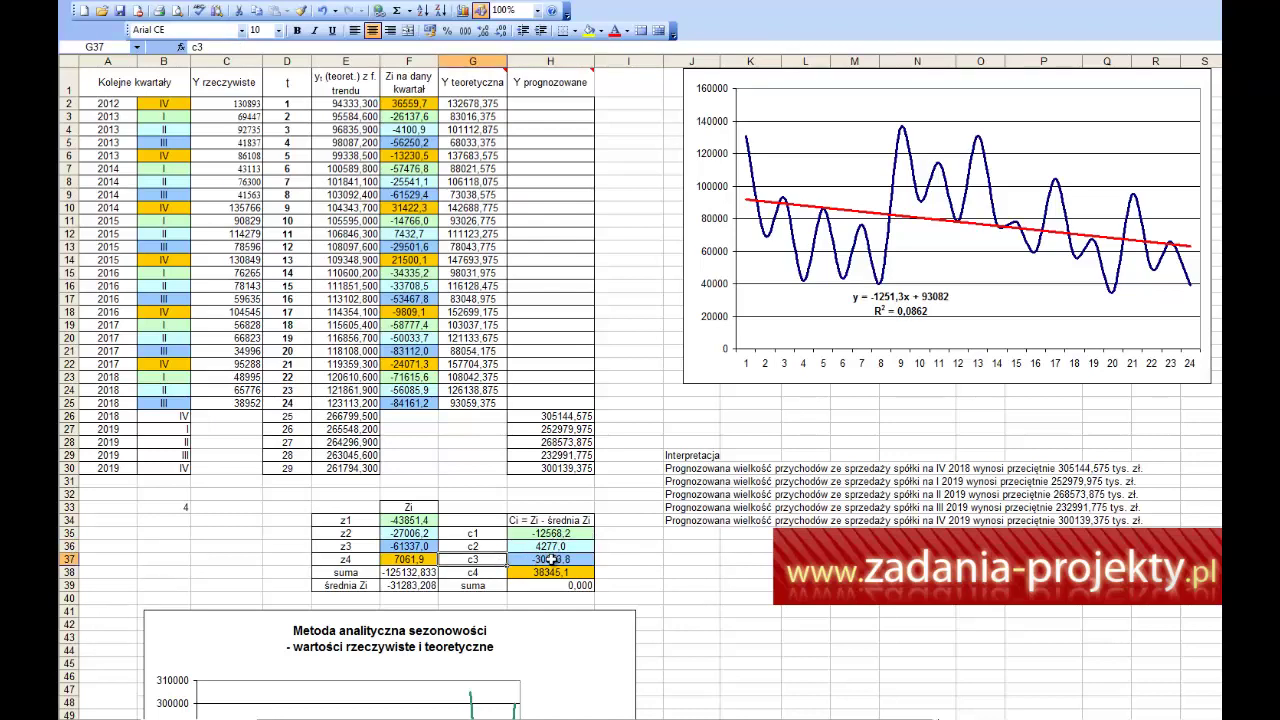
click(552, 561)
click(537, 572)
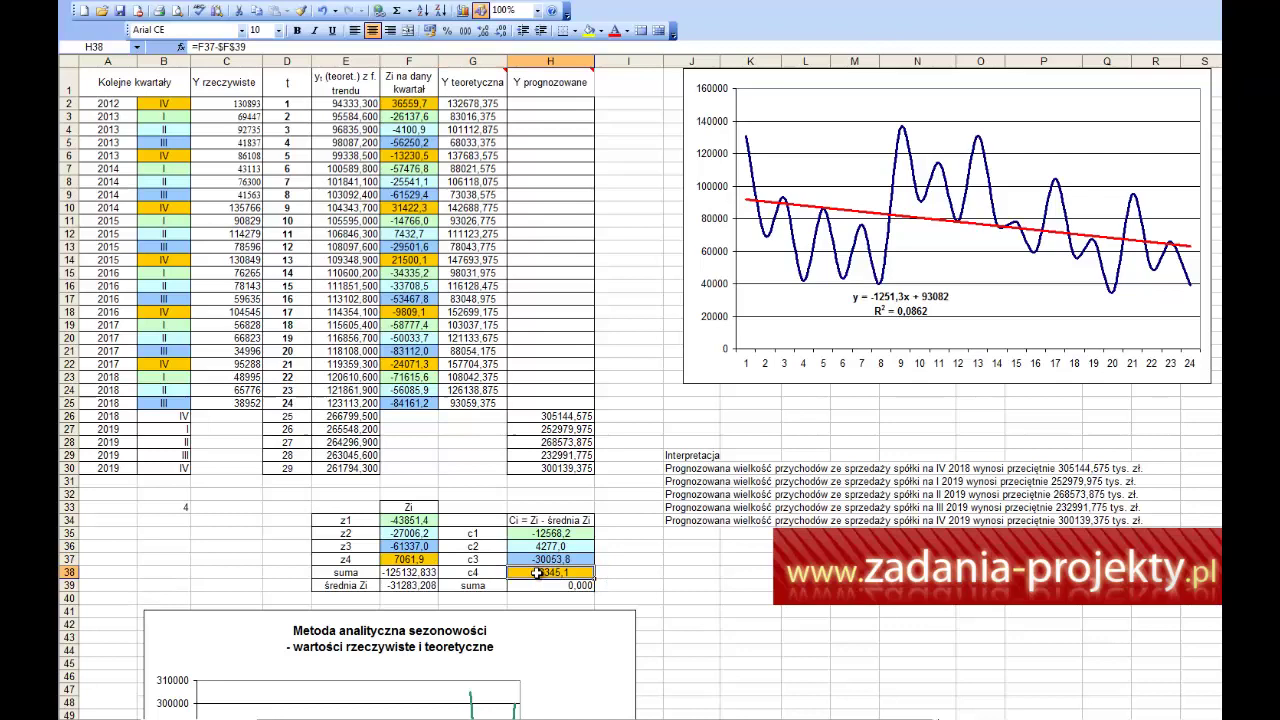
click(553, 532)
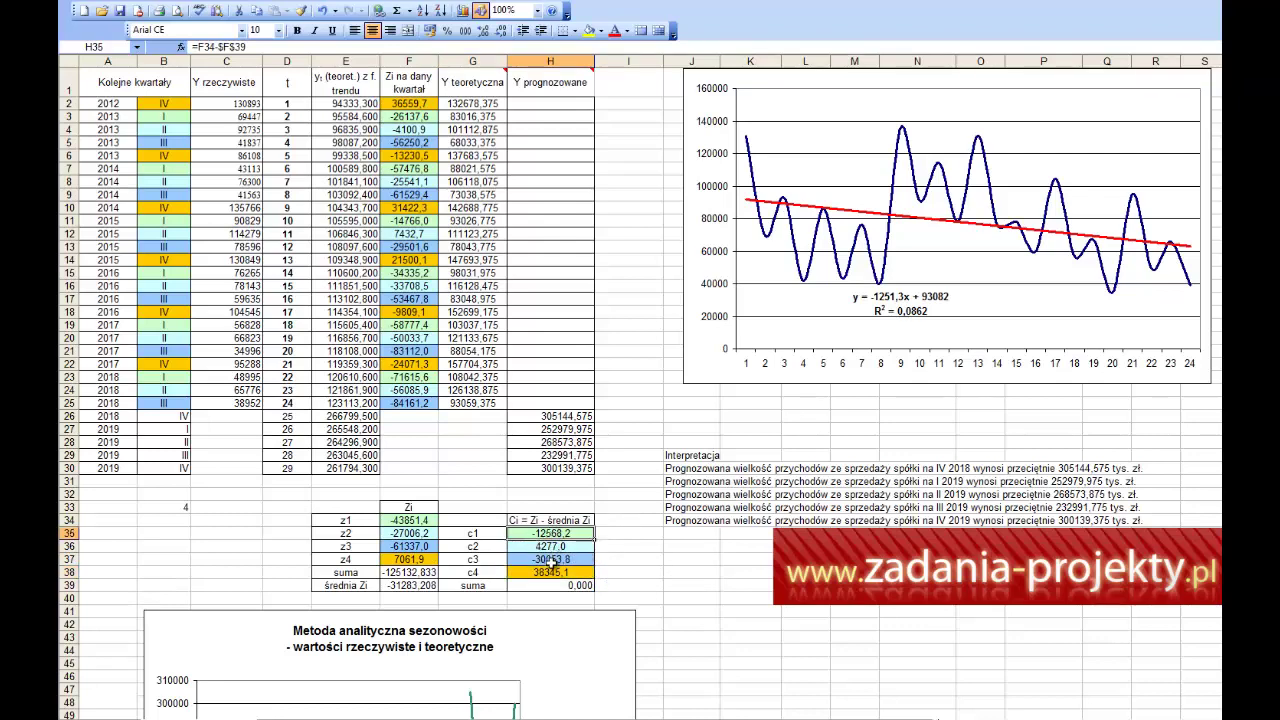
click(553, 560)
click(576, 546)
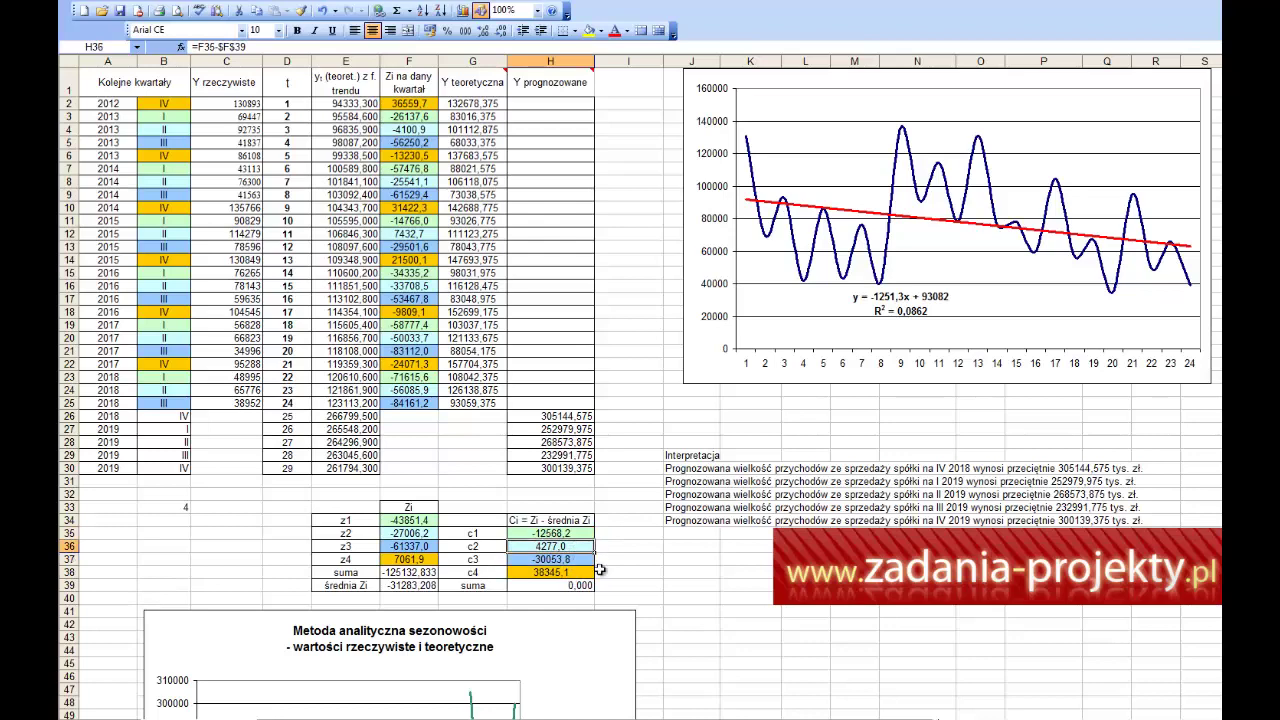
click(585, 573)
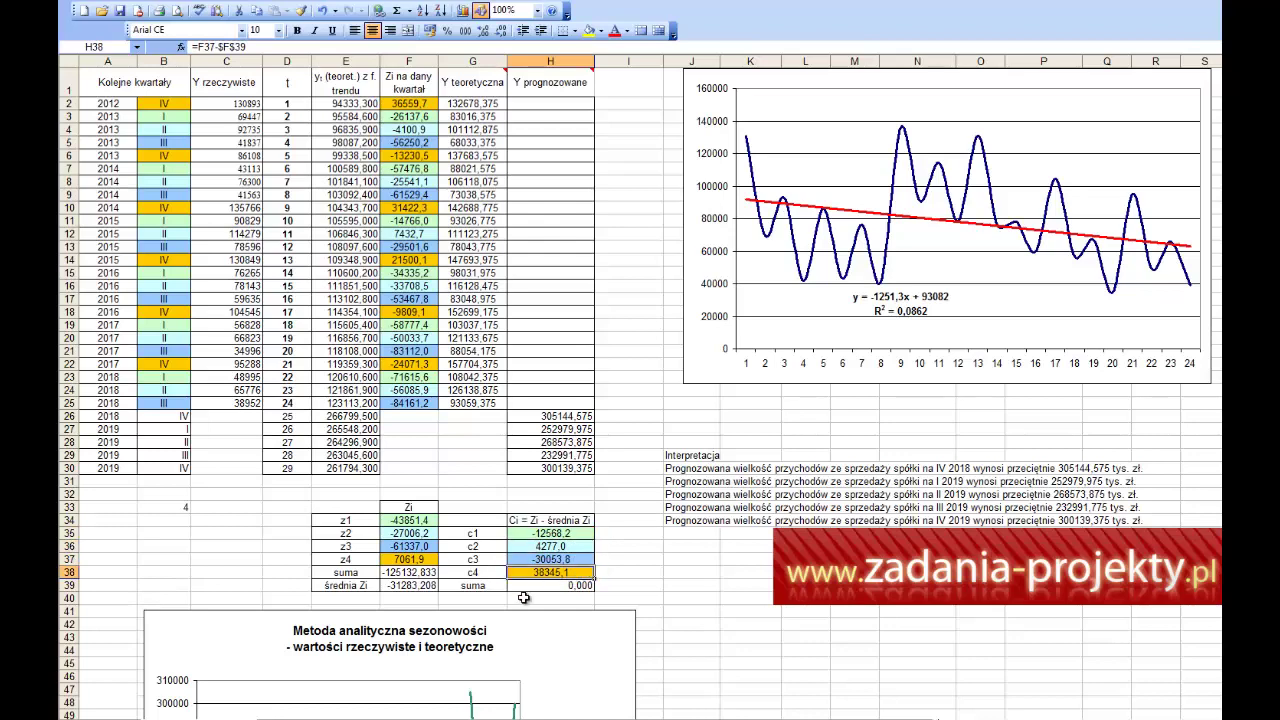
Step: Recheck the c1 to c4 deviations with their sum in H39, and locate the Y prognozowane column
drag(560, 536, 563, 572)
click(563, 586)
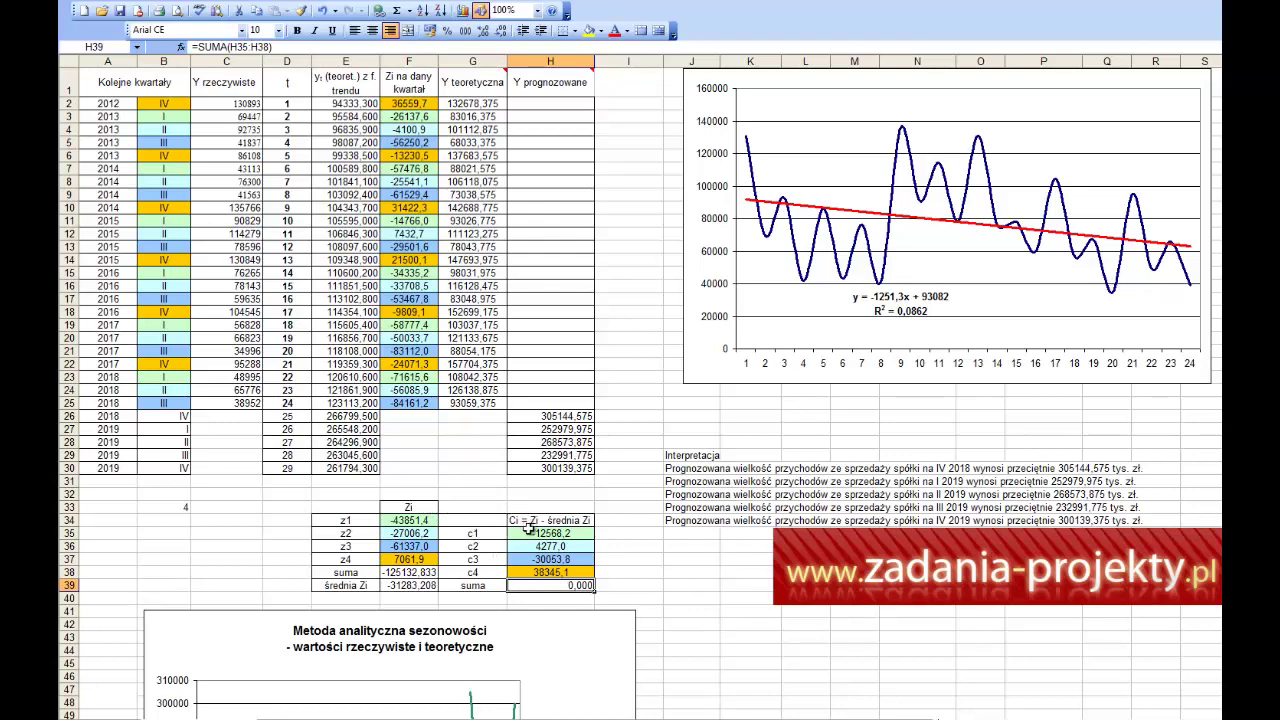
drag(529, 535, 503, 572)
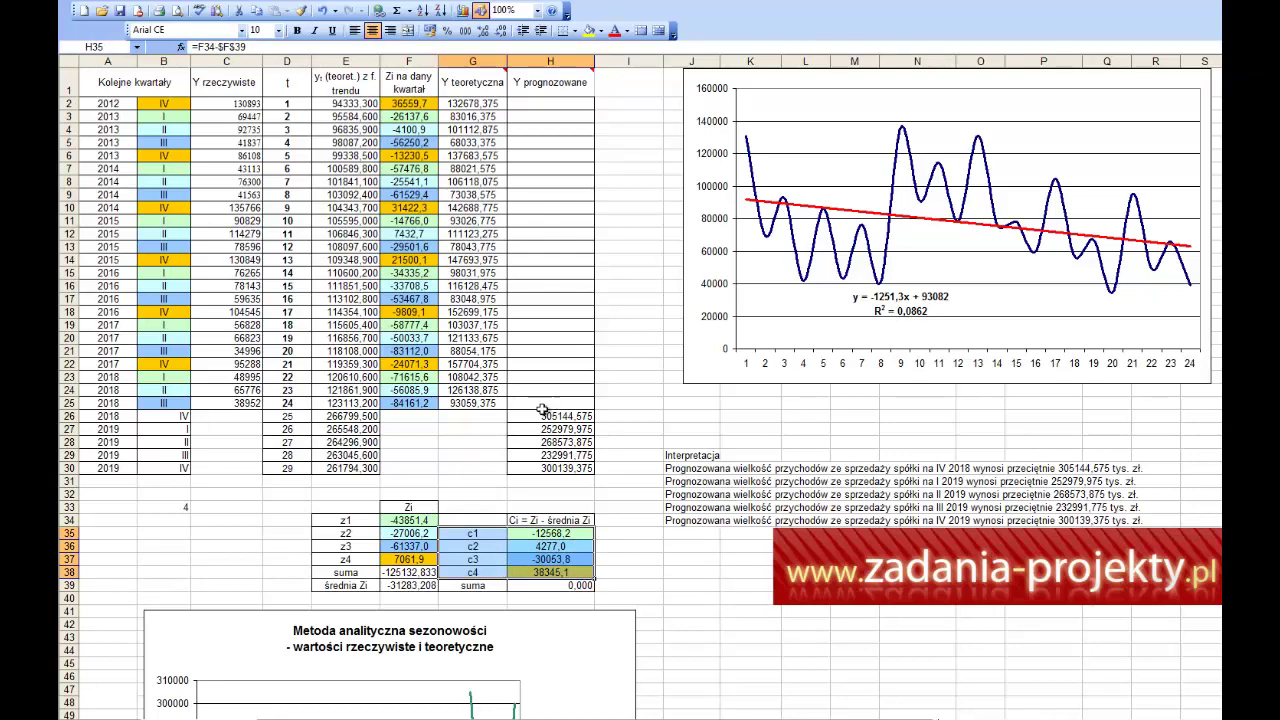
click(536, 88)
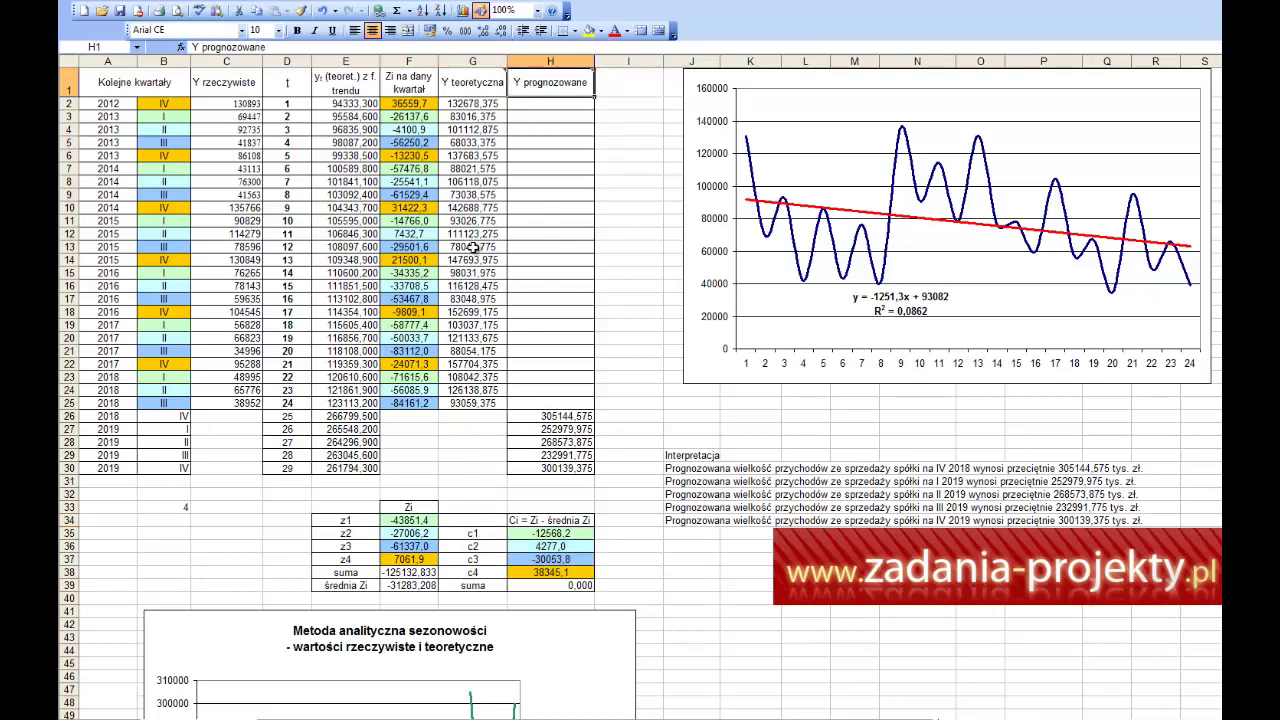
Step: Review the forecast quarters in A26:B30, the actual revenues in C2:C25 and the trend values in E26:E30
drag(184, 416, 117, 479)
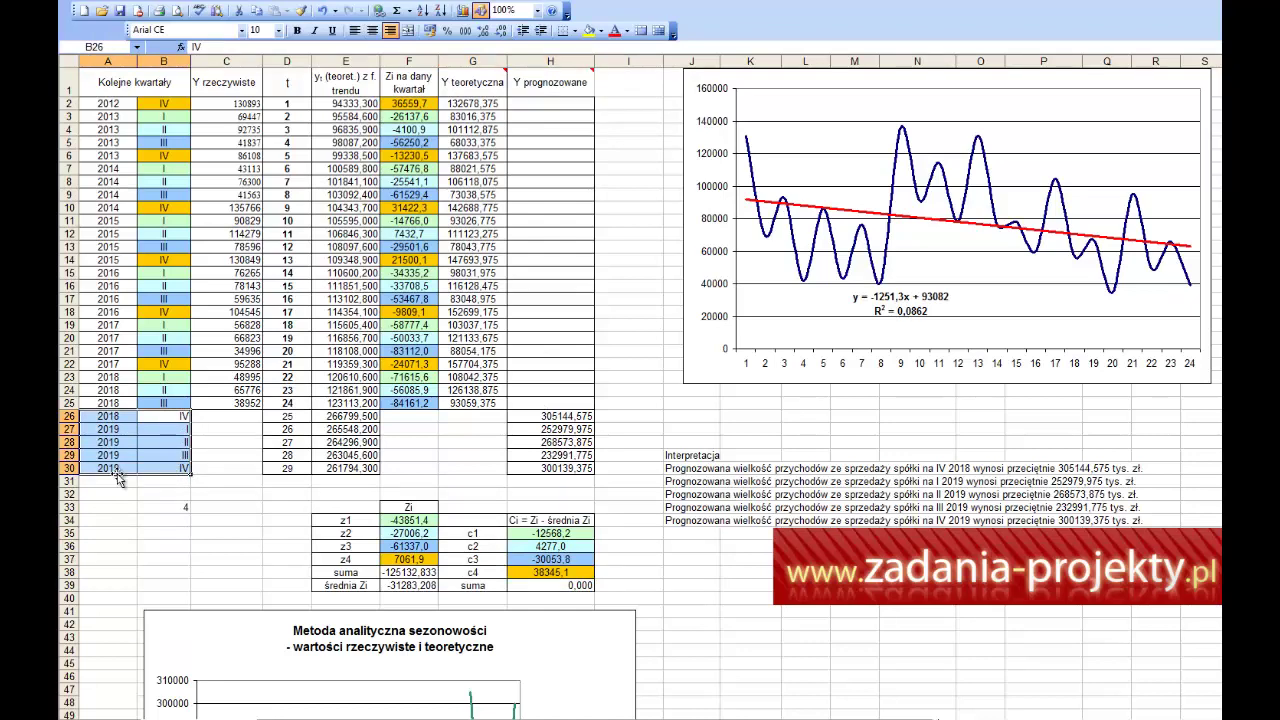
drag(236, 402, 242, 103)
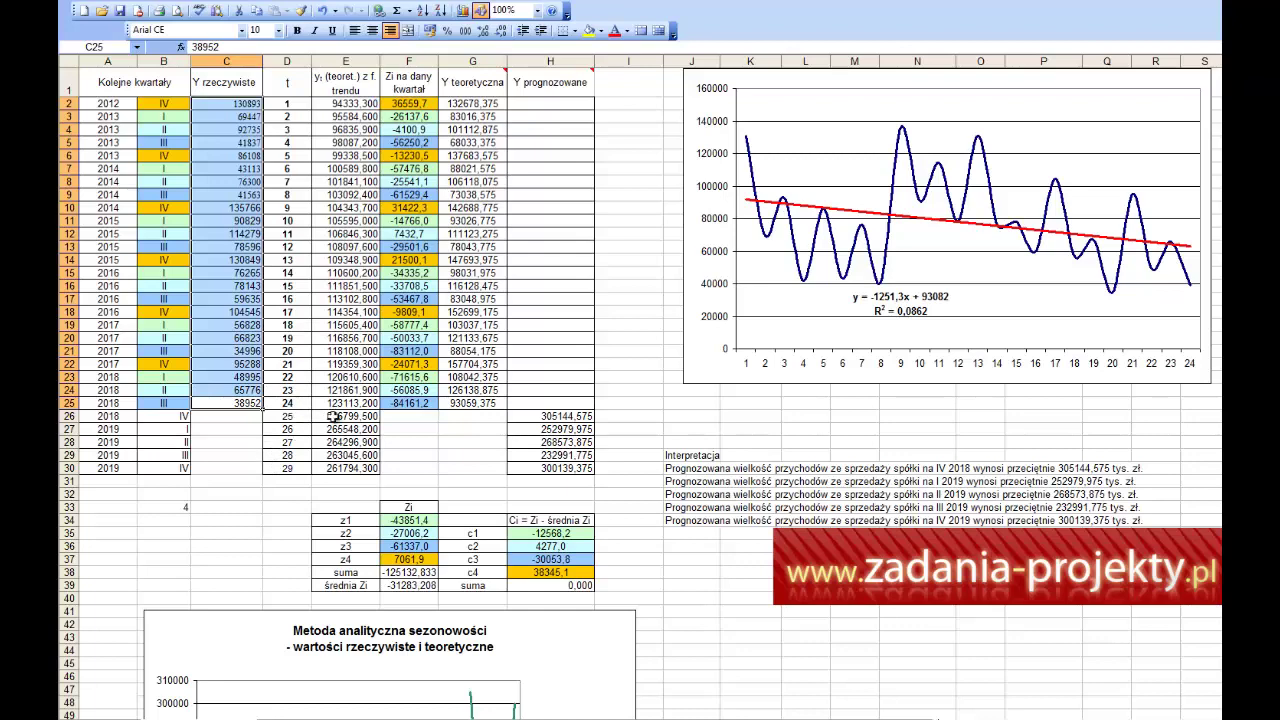
drag(330, 418, 328, 468)
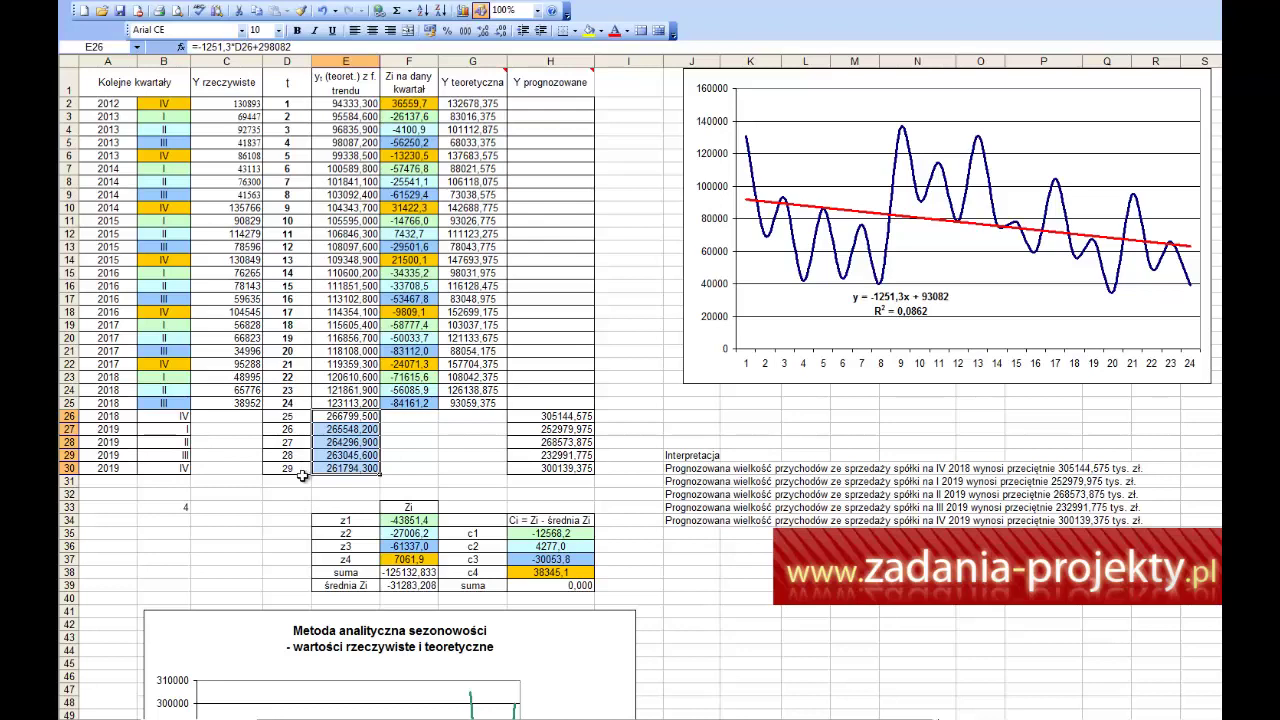
Step: Check the trend formula in E26 together with the t values in D26:D30 and the trend range E26:E30
double_click(342, 414)
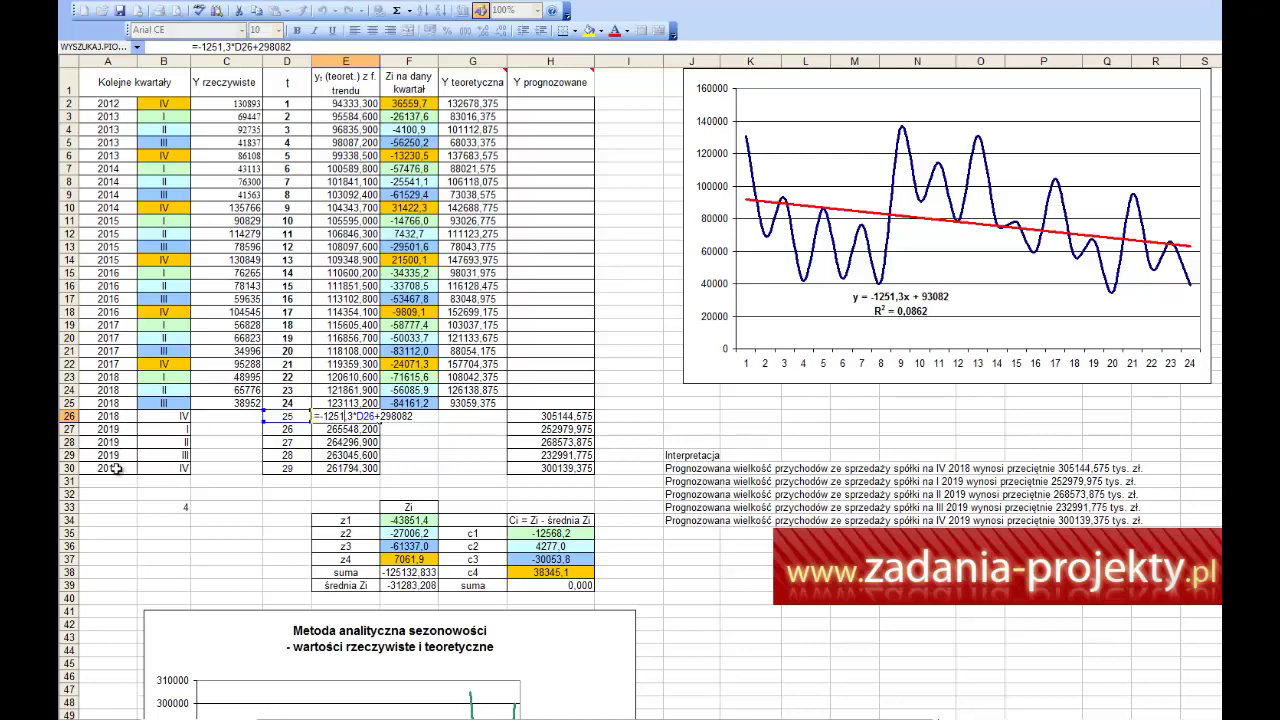
key(Return)
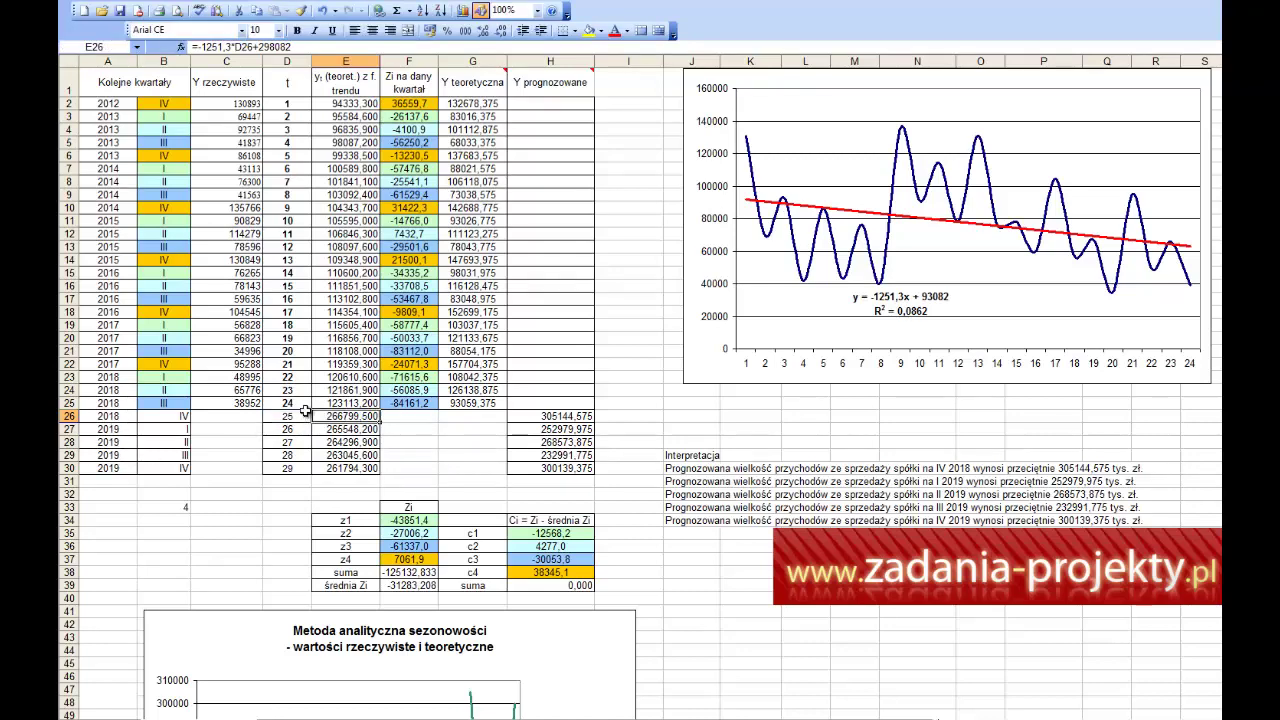
drag(298, 417, 294, 470)
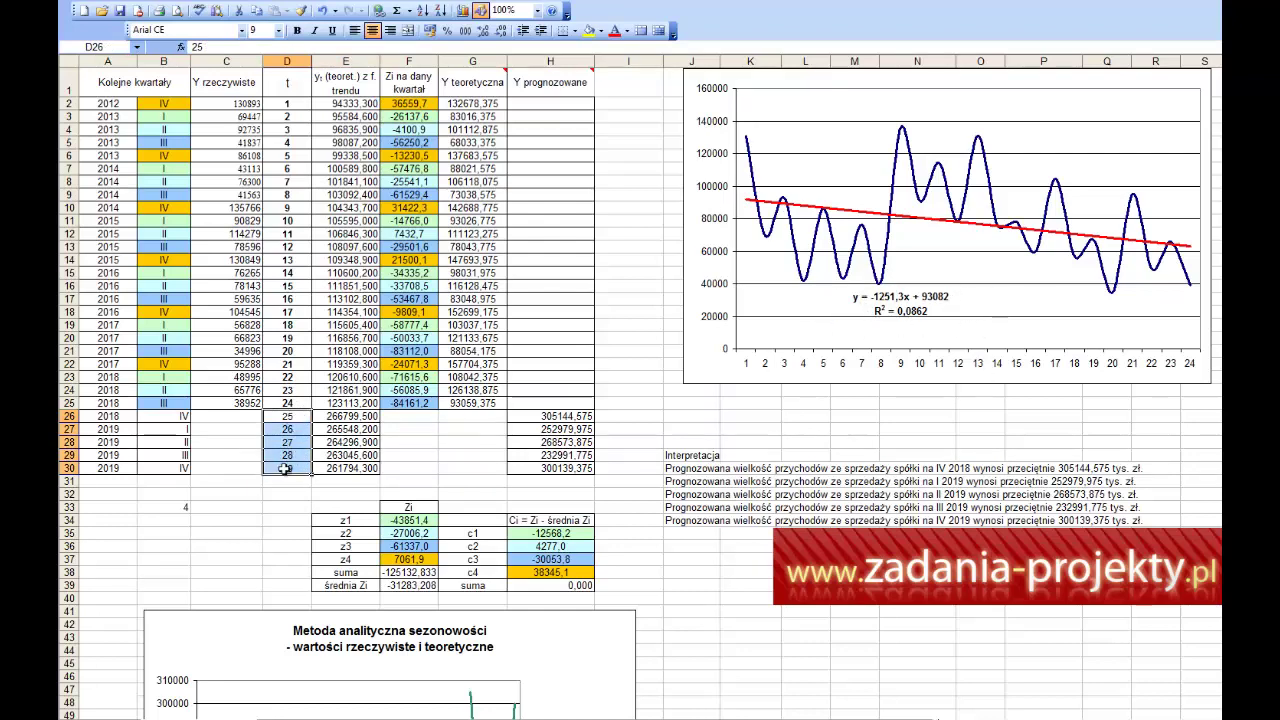
click(289, 86)
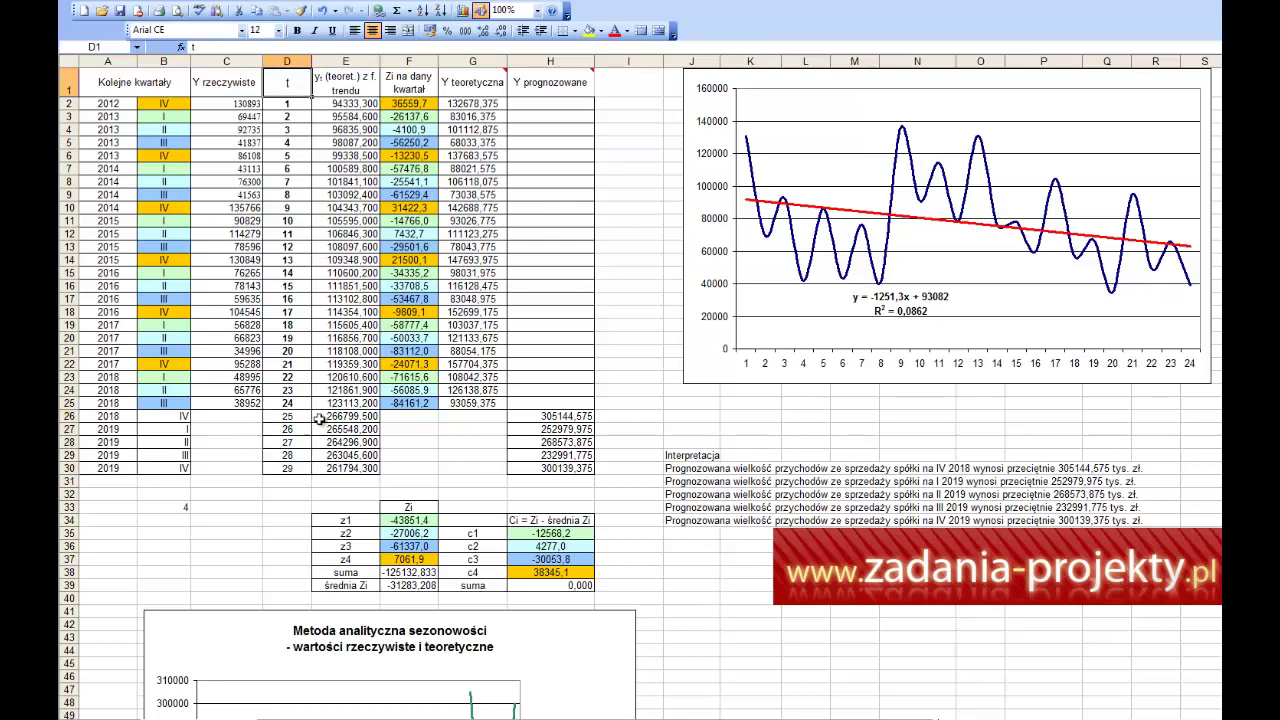
drag(338, 416, 340, 468)
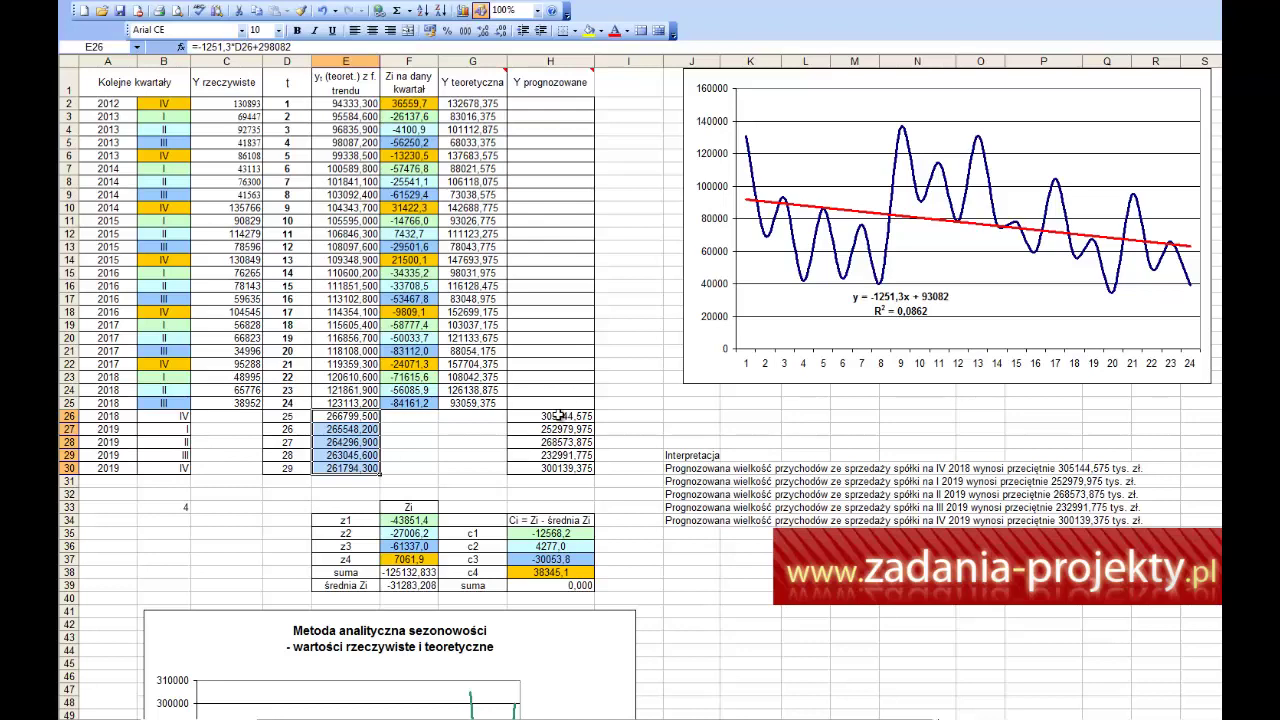
Step: Inspect the forecast formulas in H26:H30 and the trend and seasonal deviation cells they reference
drag(545, 534, 540, 572)
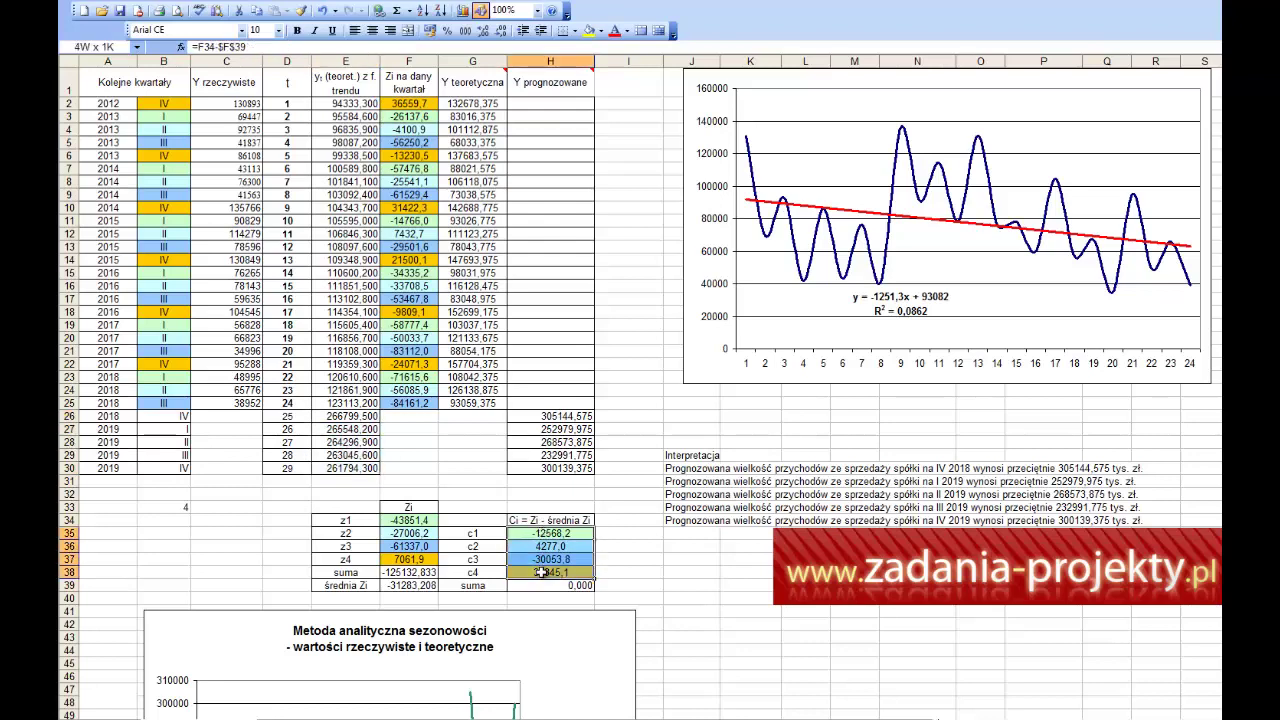
double_click(578, 418)
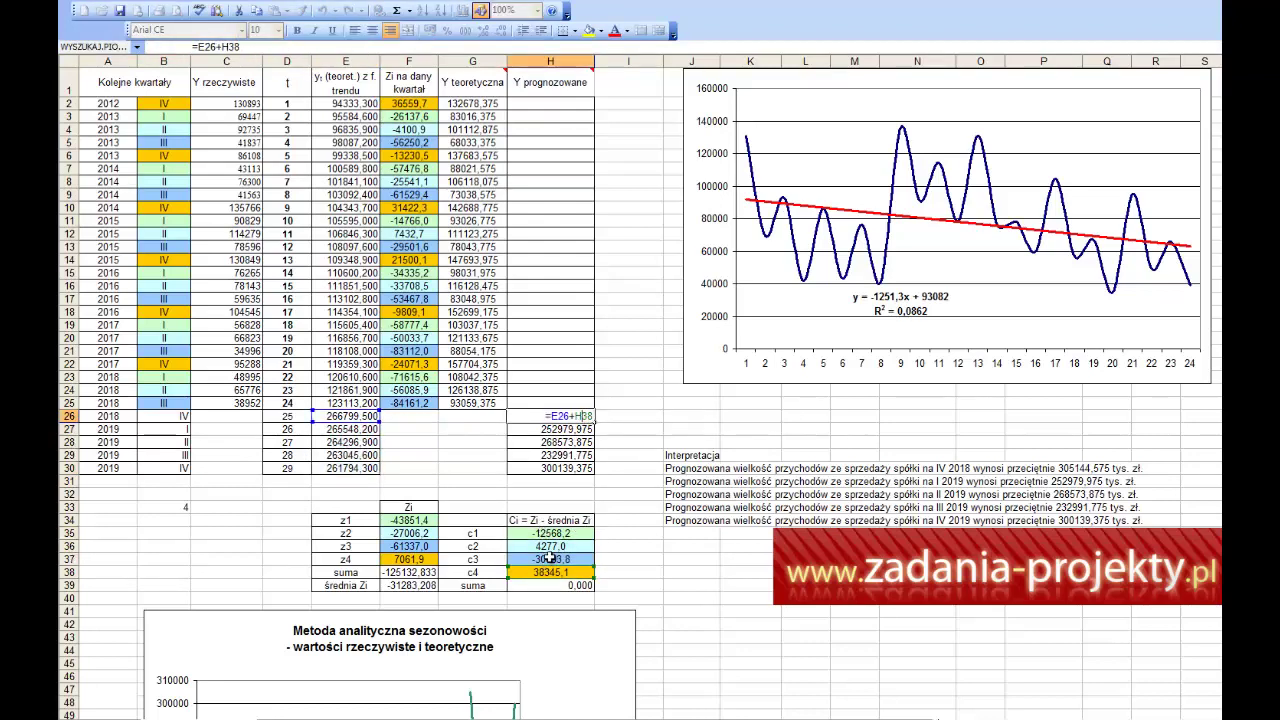
key(Return)
double_click(535, 432)
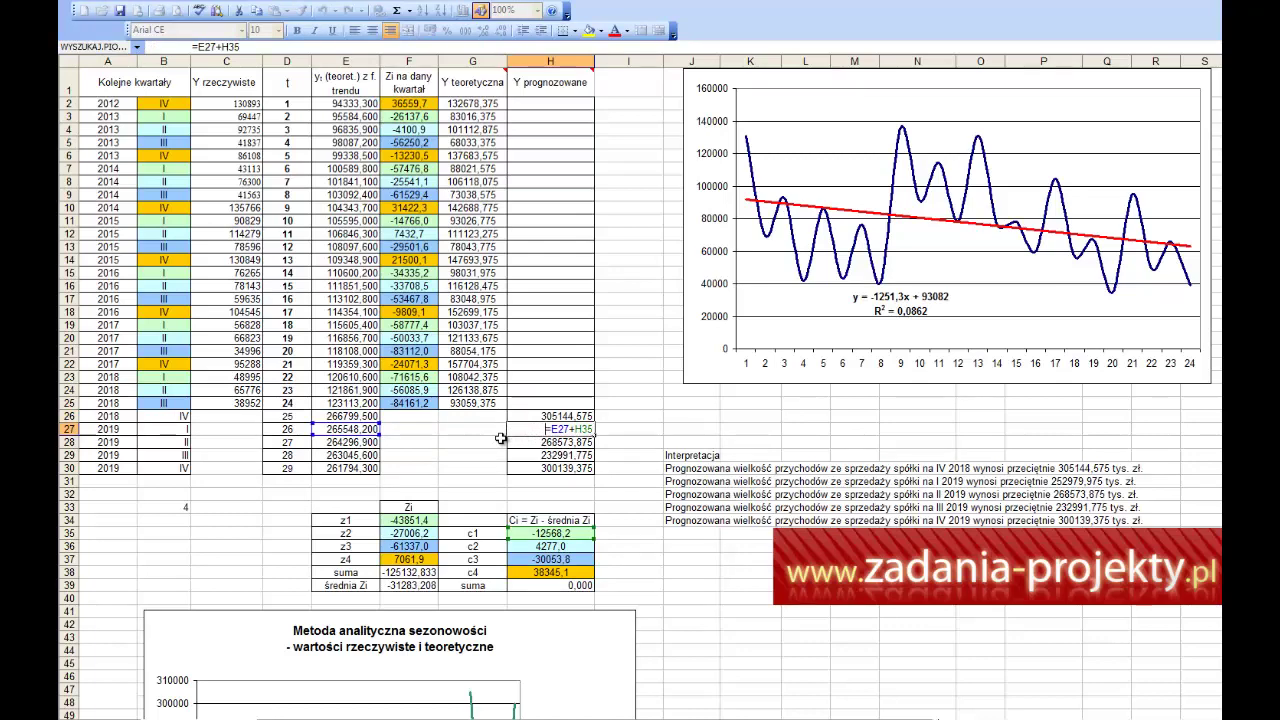
click(530, 535)
key(Return)
click(580, 444)
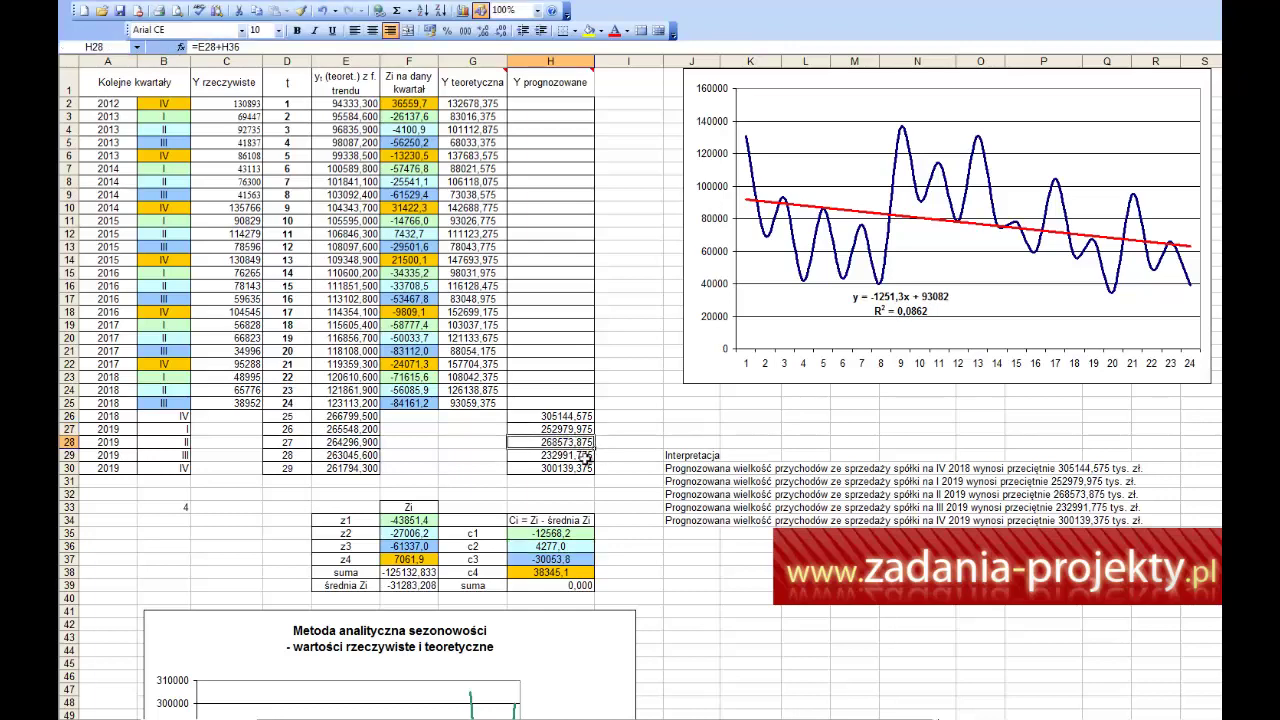
double_click(585, 455)
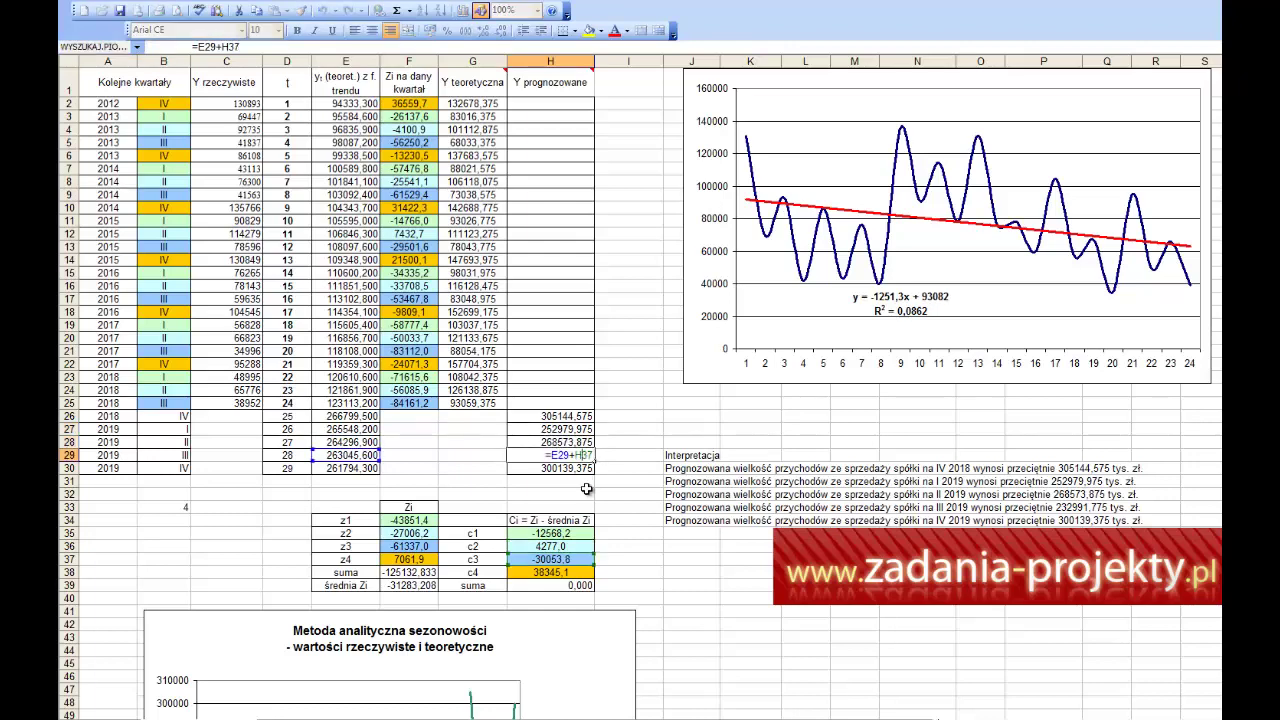
key(Return)
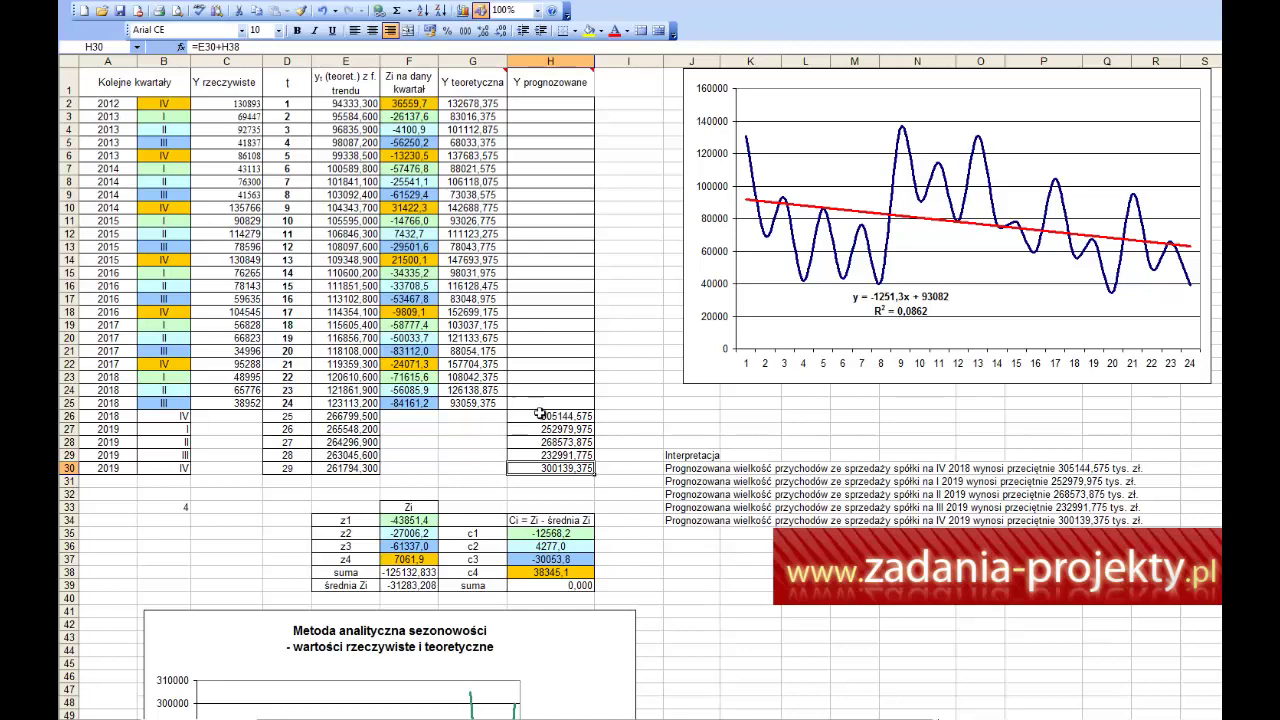
Step: Review the forecasts in H26:H30 and the interpretation sentences in J30:J34, including the formula in J30
drag(541, 415, 533, 468)
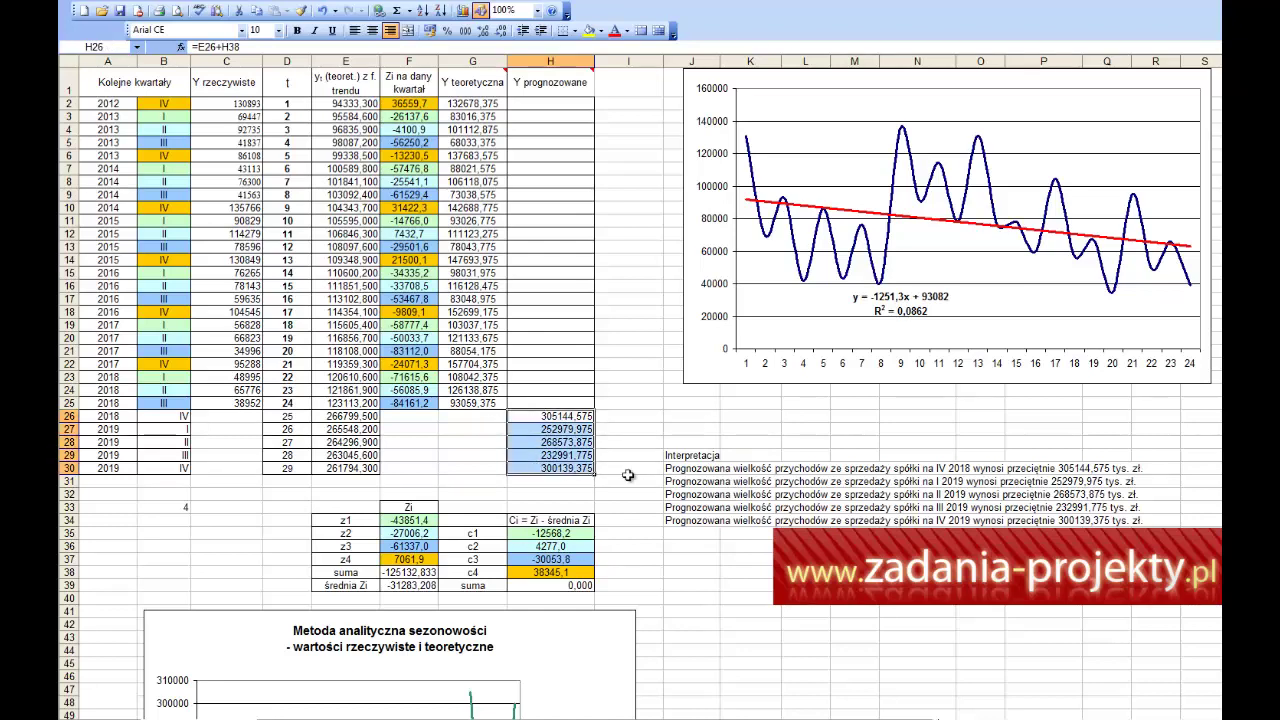
drag(704, 470, 705, 522)
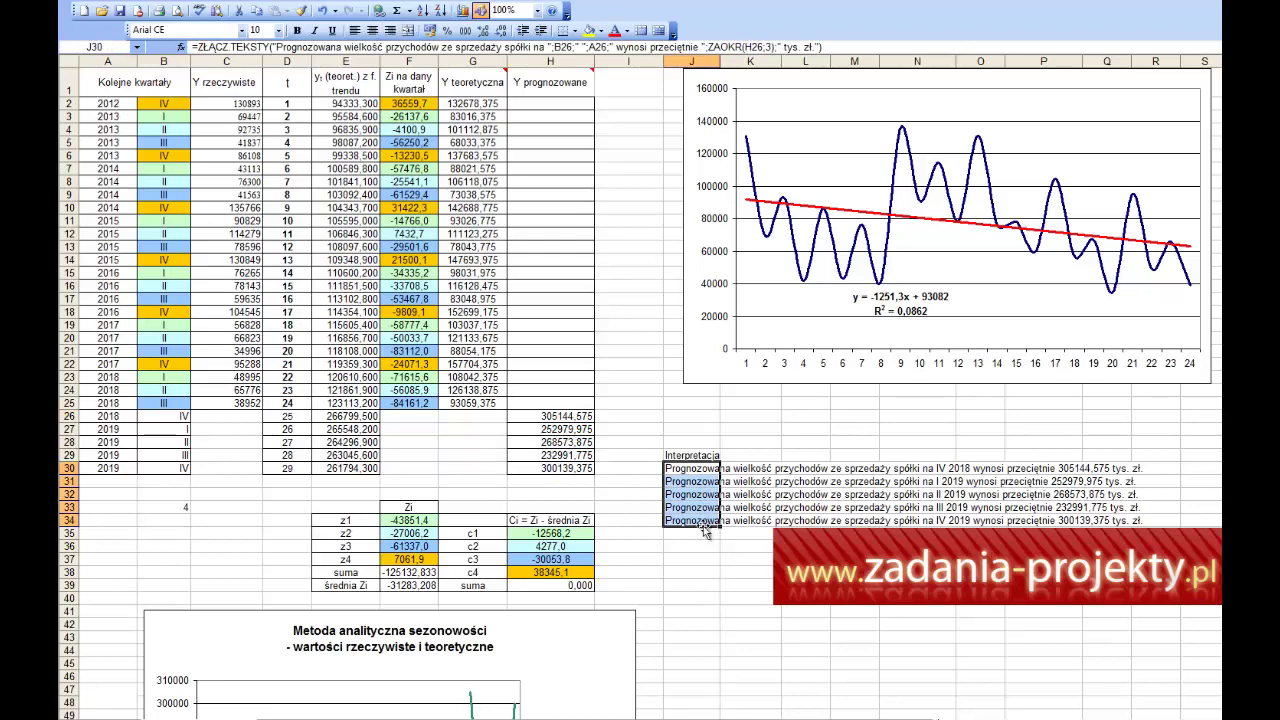
click(782, 421)
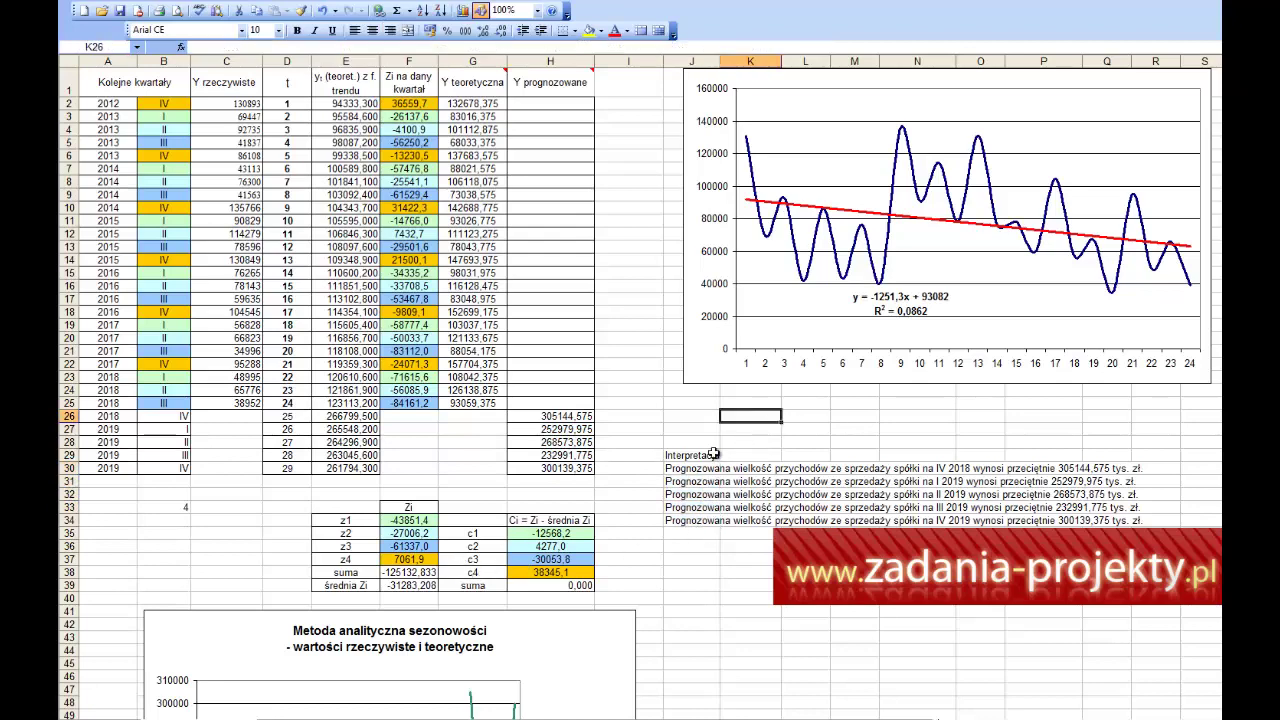
click(686, 468)
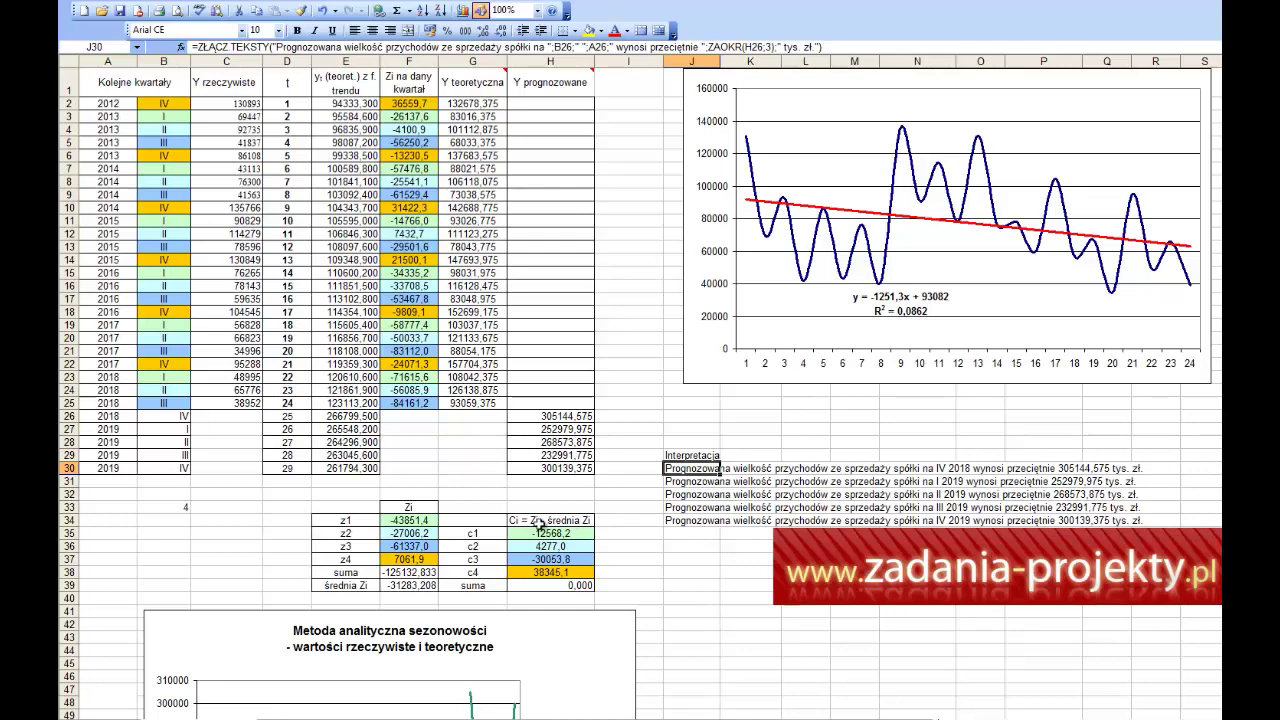
click(575, 643)
drag(575, 643, 740, 317)
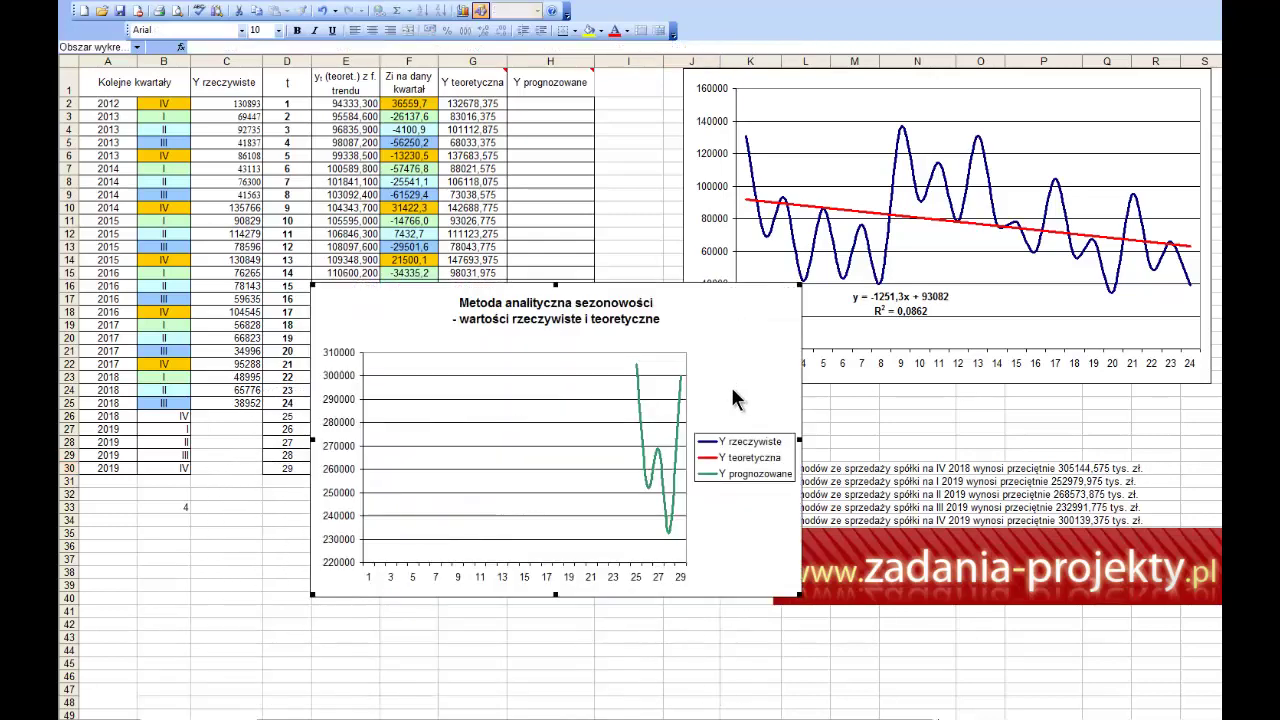
drag(731, 388, 569, 704)
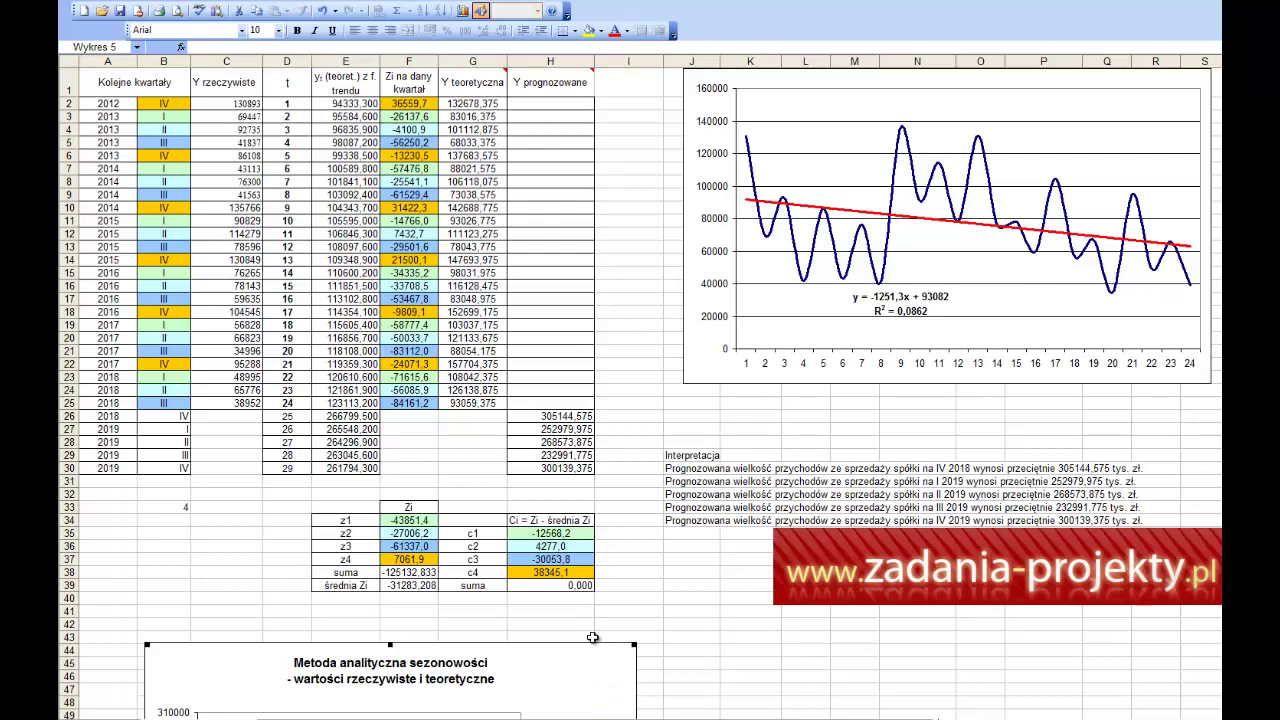
Step: Move the Metoda analityczna sezonowości chart up over the data table and set its value axis minimum to 0
drag(592, 637, 728, 330)
click(307, 453)
double_click(307, 453)
click(592, 261)
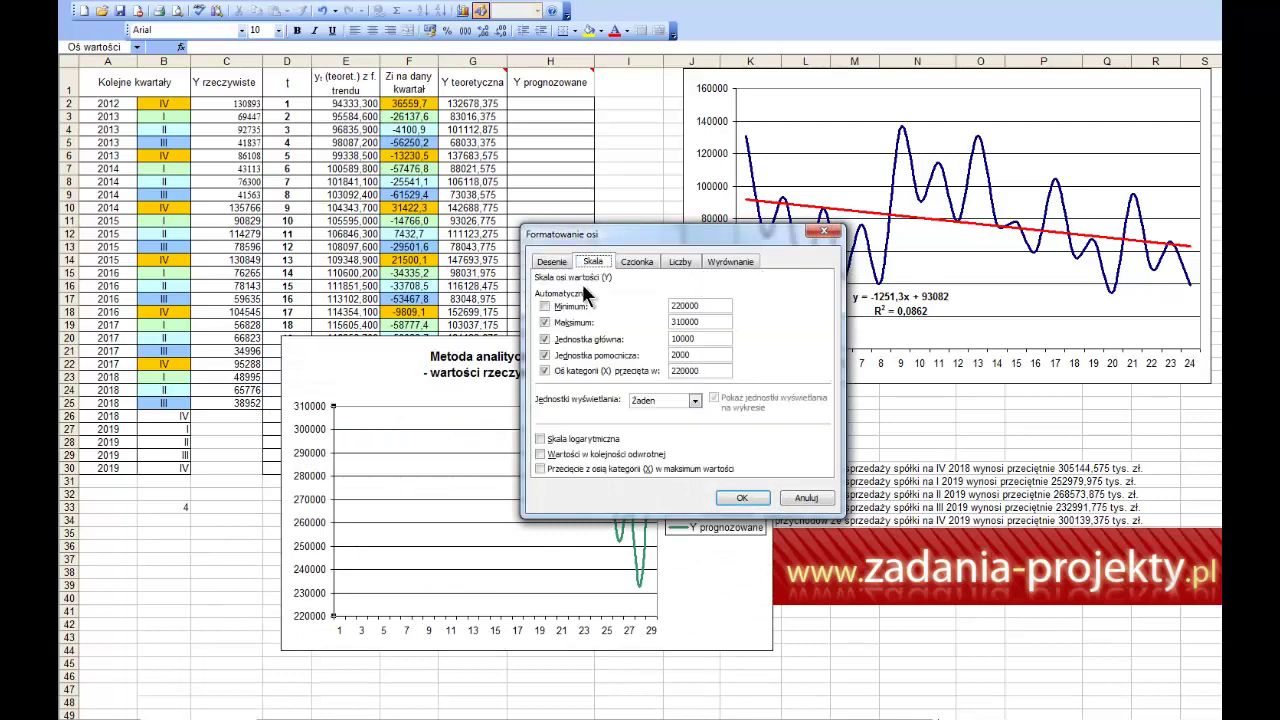
key(Tab)
key(Tab)
text(0)
click(742, 498)
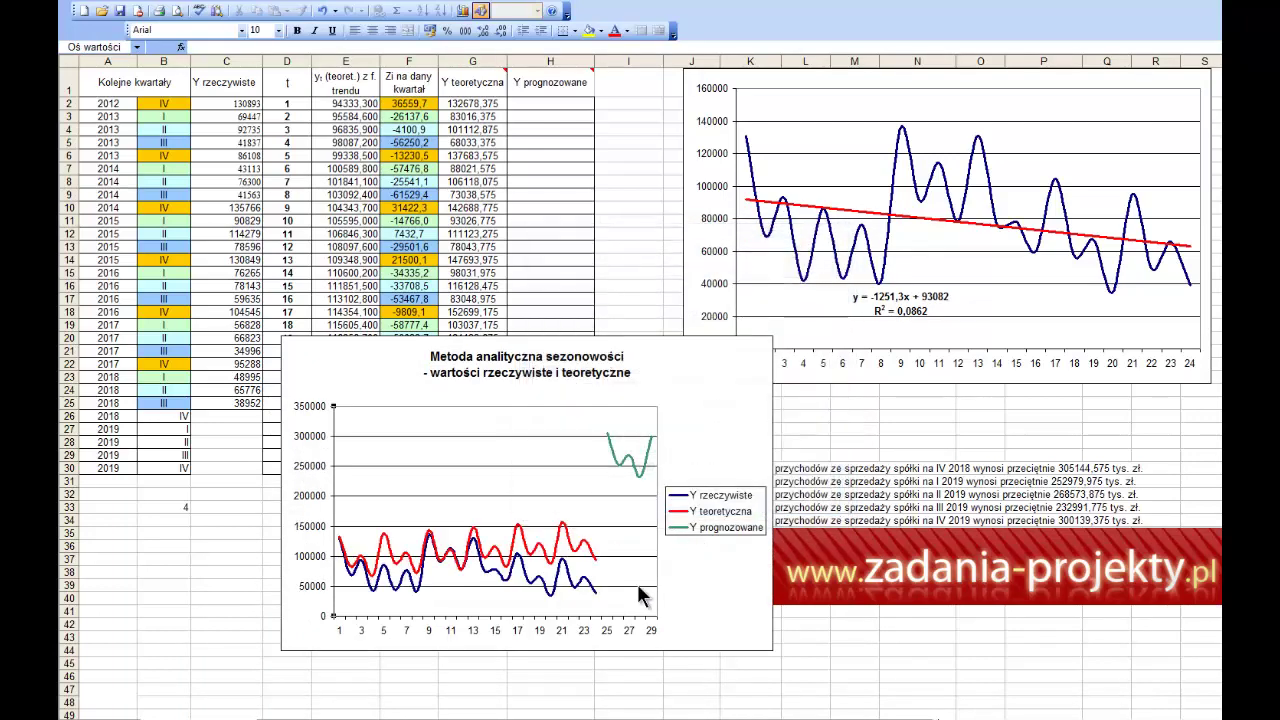
Step: Delete the Y prognozowane series from the seasonality chart and move the chart so it starts around row 22
click(636, 466)
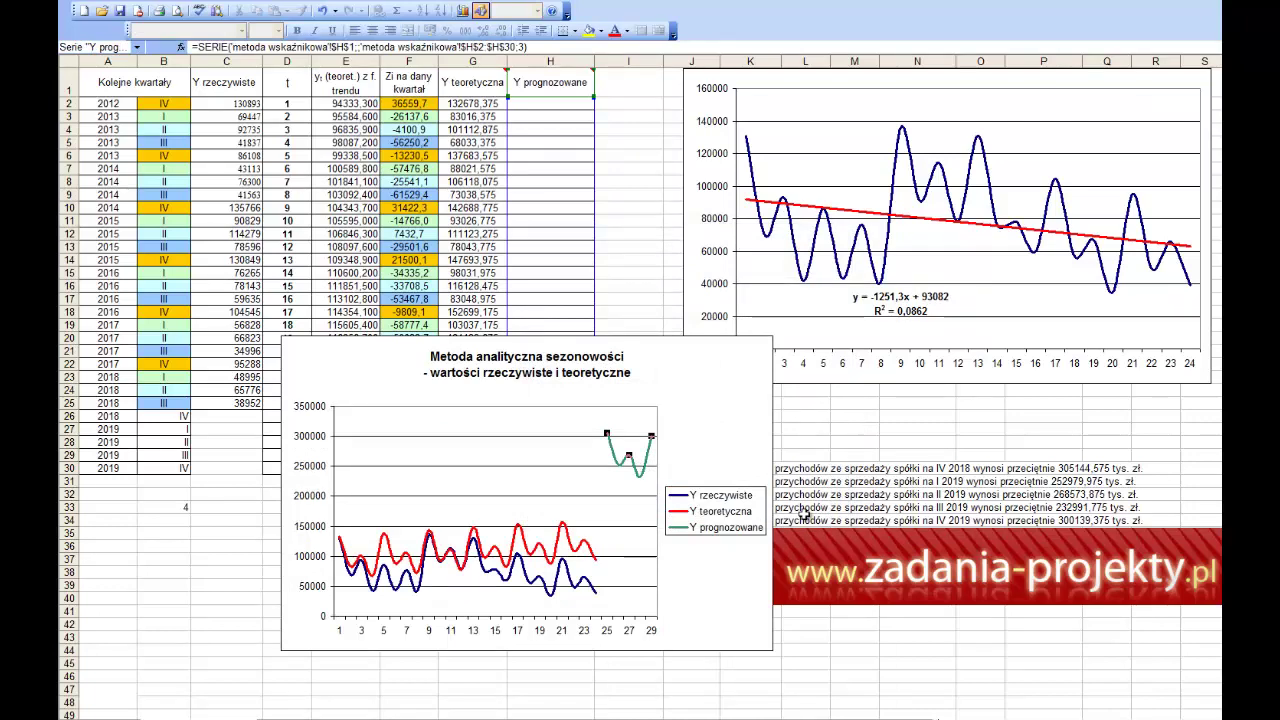
key(Delete)
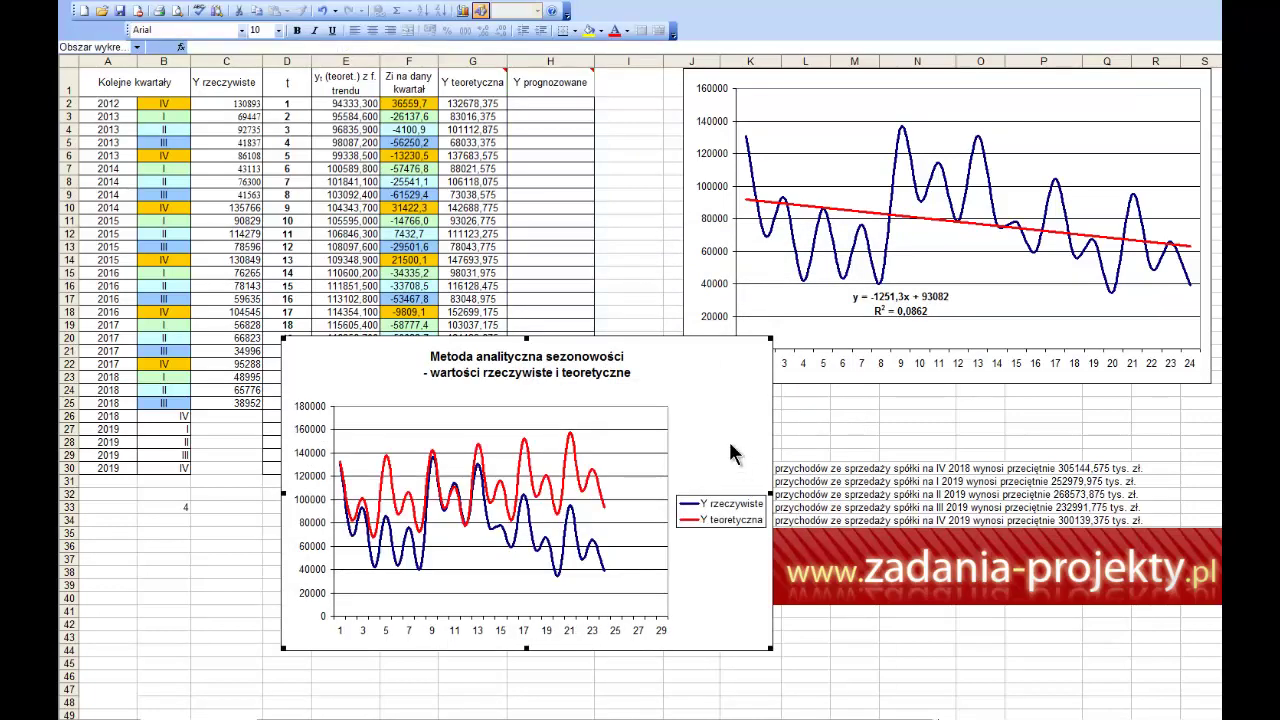
drag(732, 445, 823, 475)
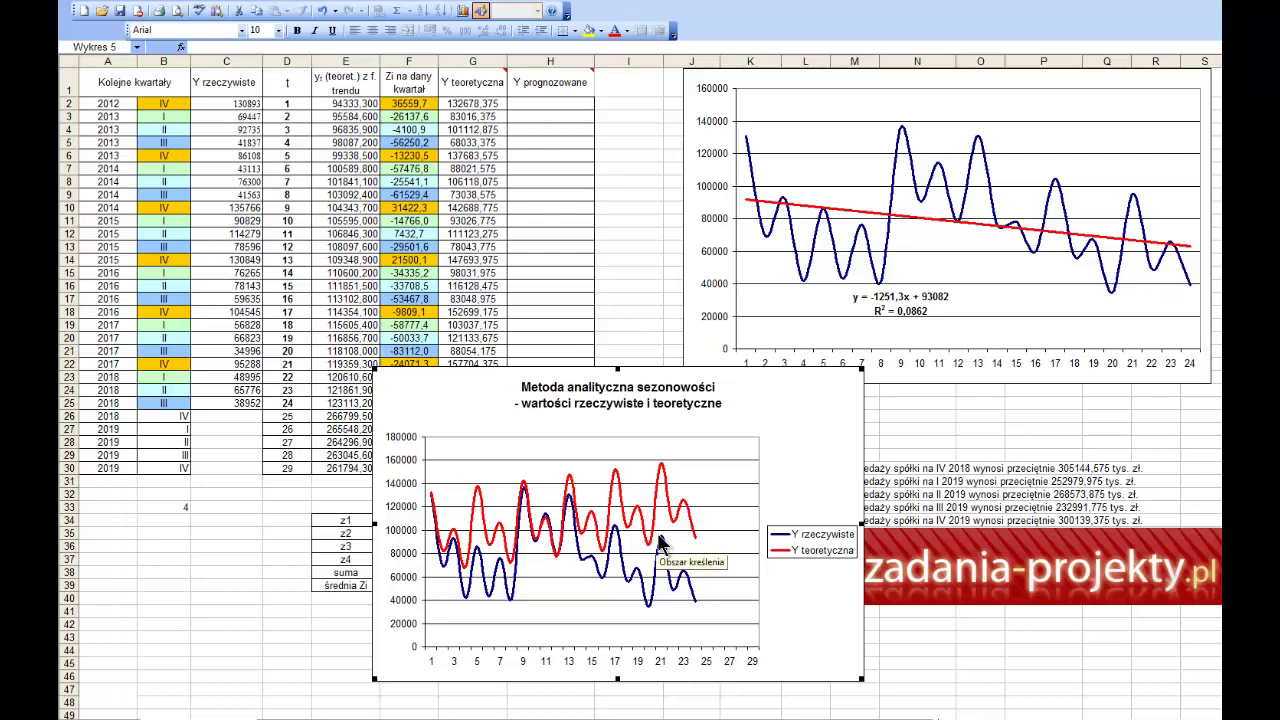
click(697, 595)
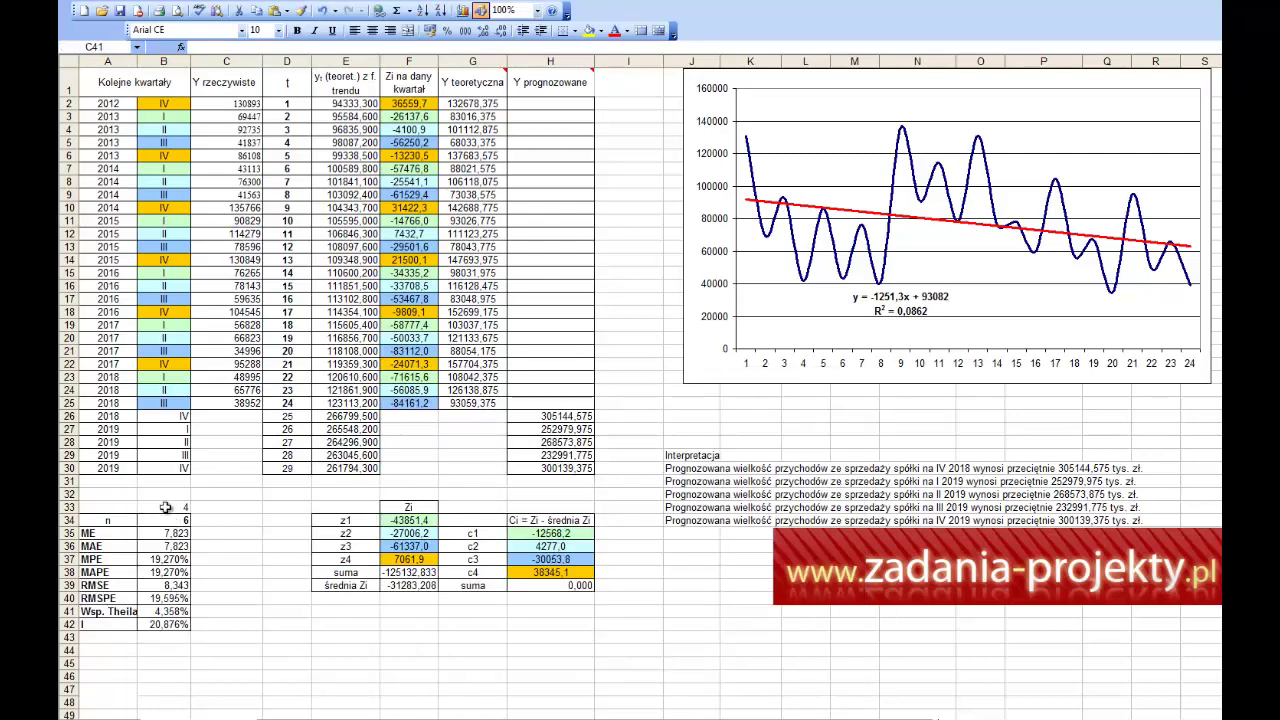
Step: Clear the value in B33 and the forecast error results for ME through I in B35:B42
click(158, 507)
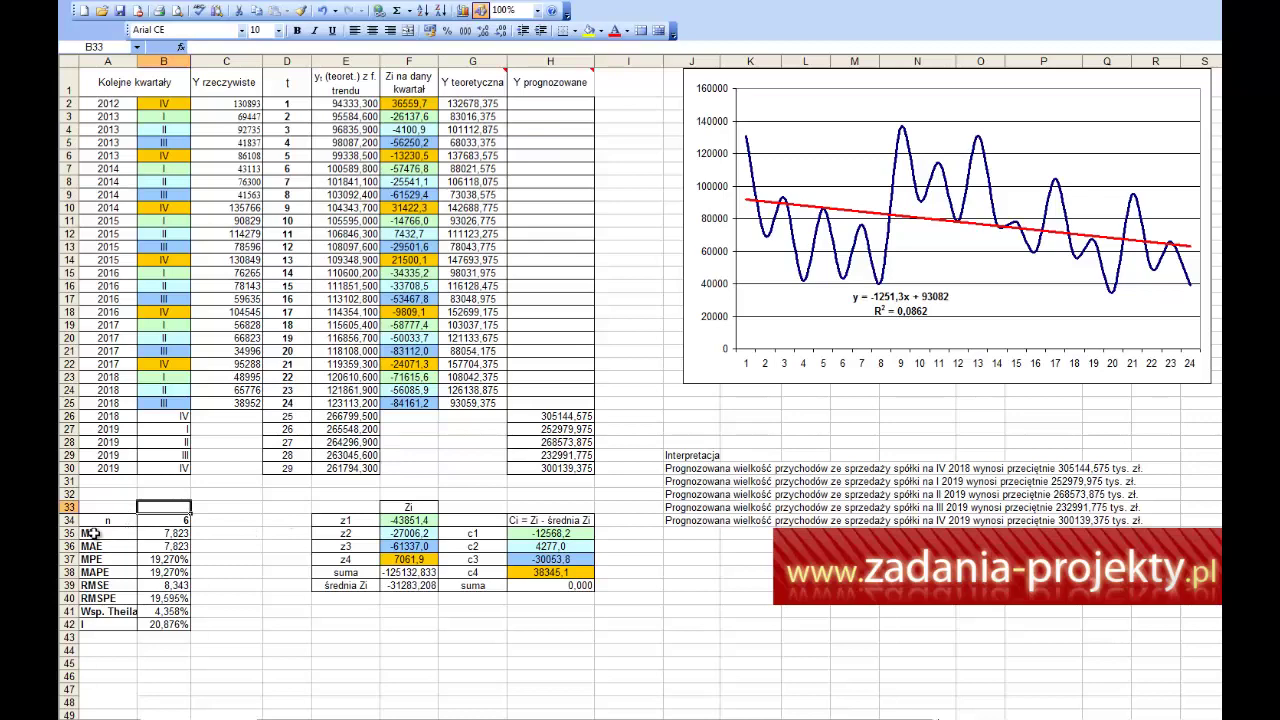
drag(96, 534, 92, 614)
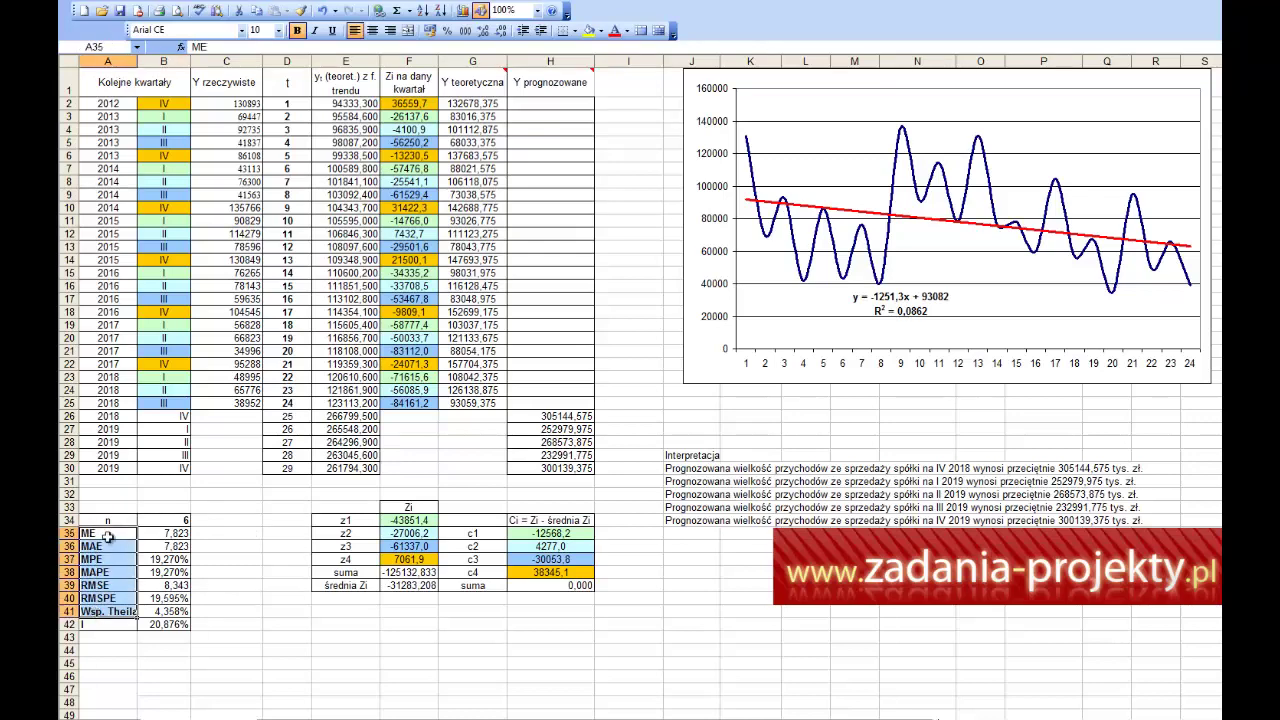
drag(110, 534, 145, 533)
key(Delete)
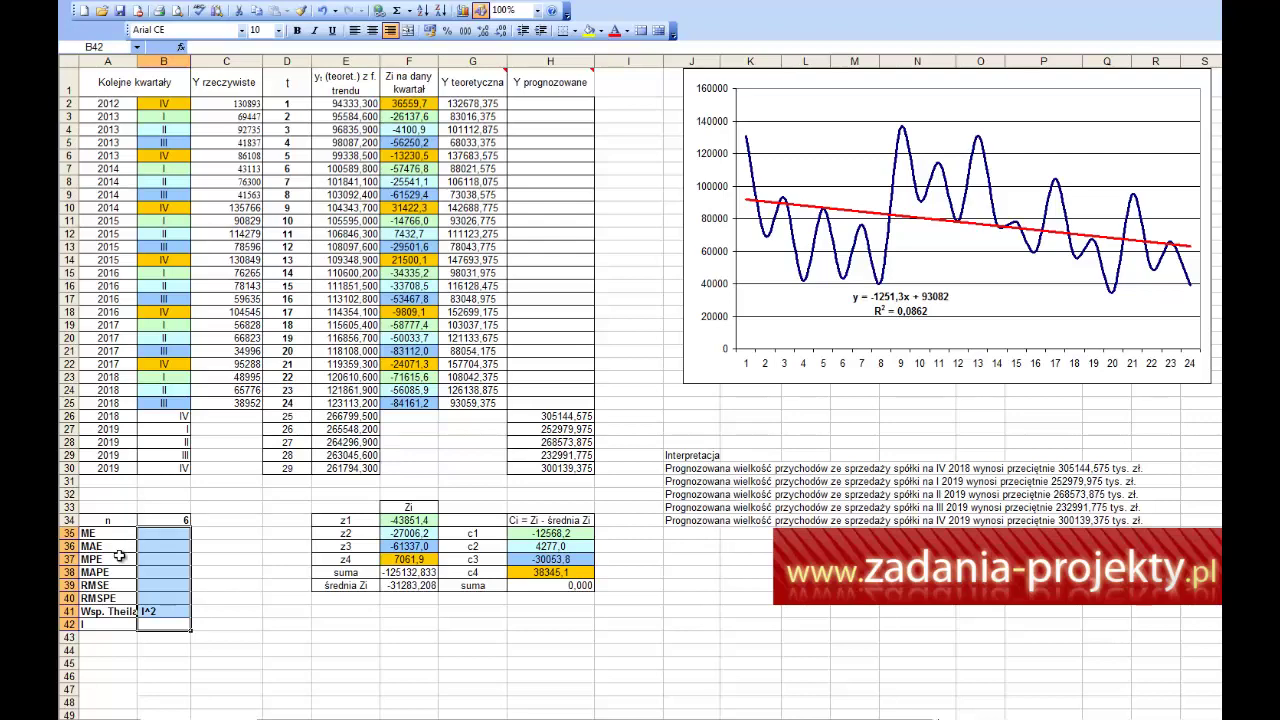
Step: Review the error measures table in A34:B42 and the actual, trend and Y teoretyczna values in rows 2 to 25
drag(112, 520, 155, 622)
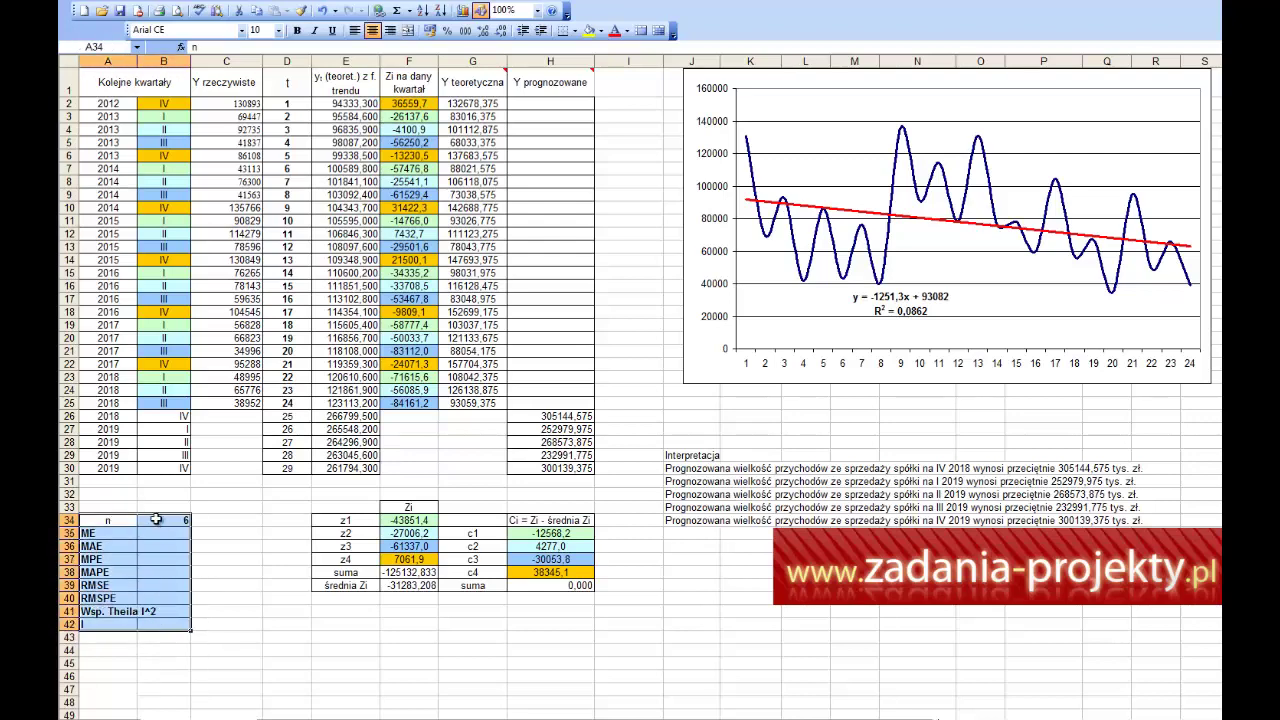
drag(247, 103, 225, 398)
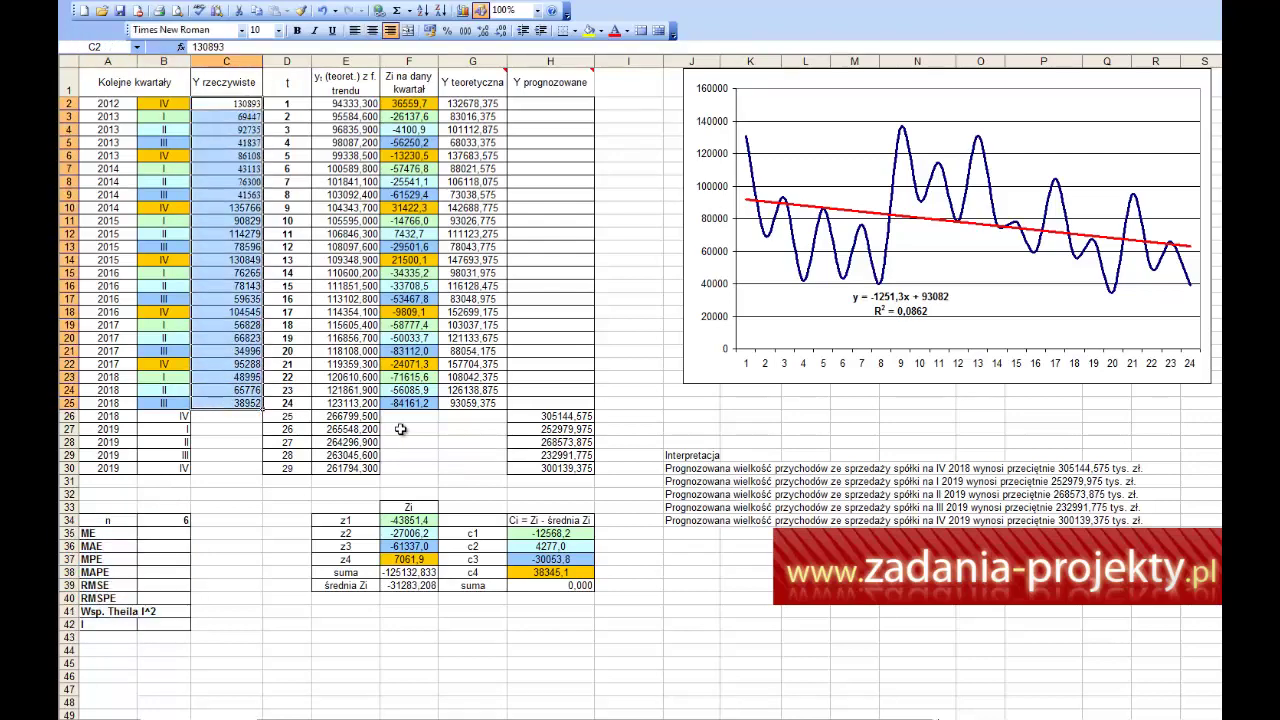
drag(335, 403, 345, 100)
drag(458, 104, 452, 402)
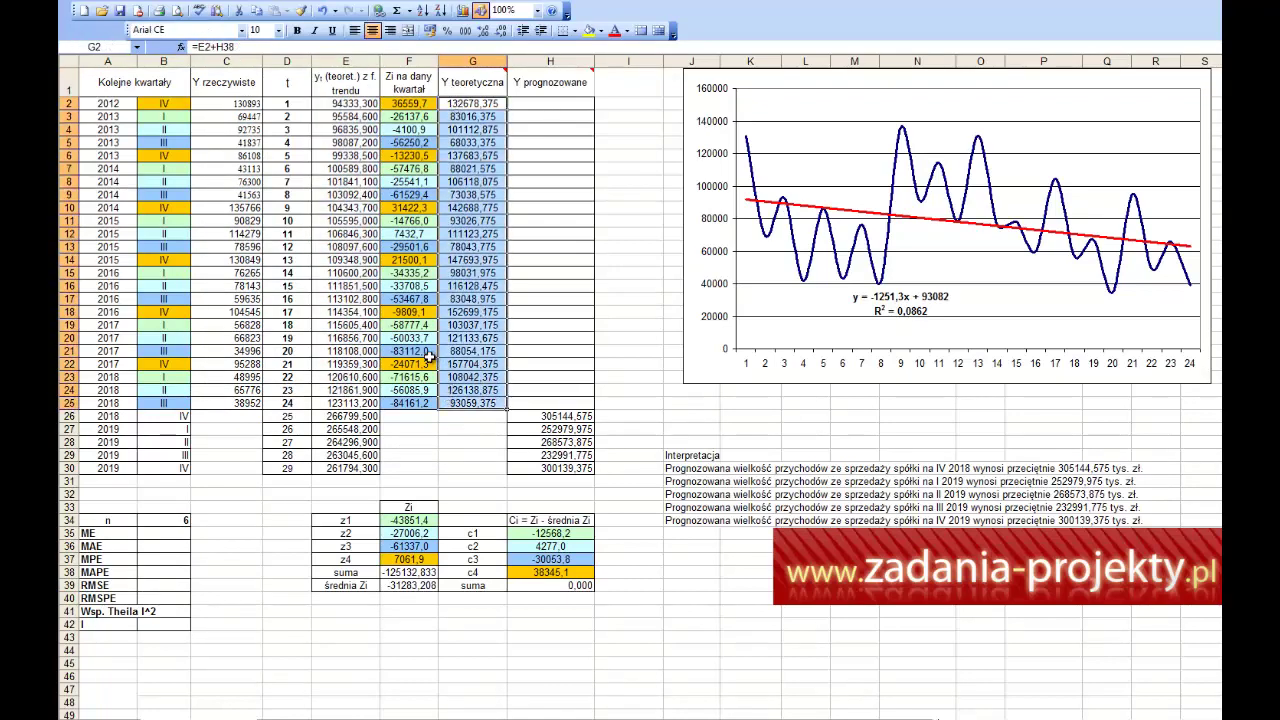